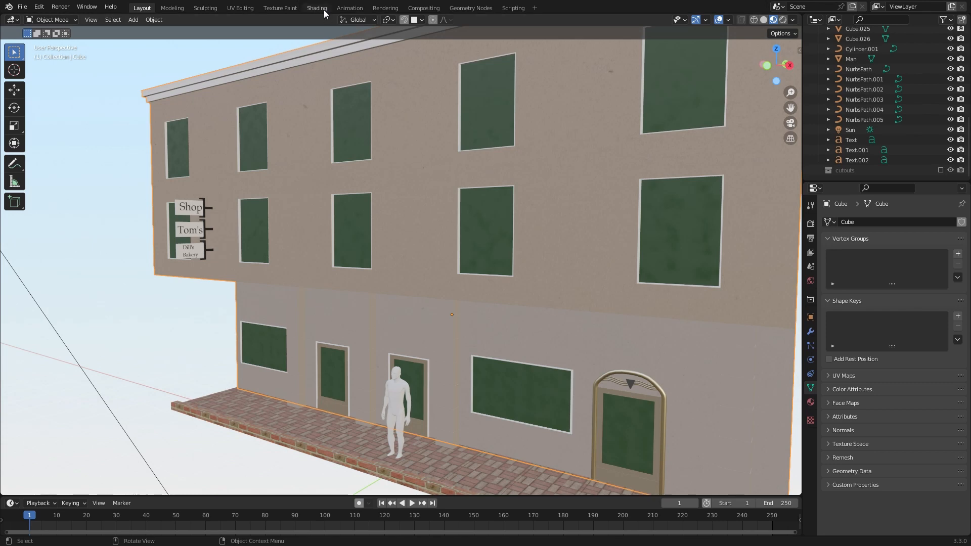
# - Open the Shading workspace and make room between the Wall material's Multiply and Principled BSDF nodes
pyautogui.click(317, 9)
pyautogui.scroll(-6, 272, 368)
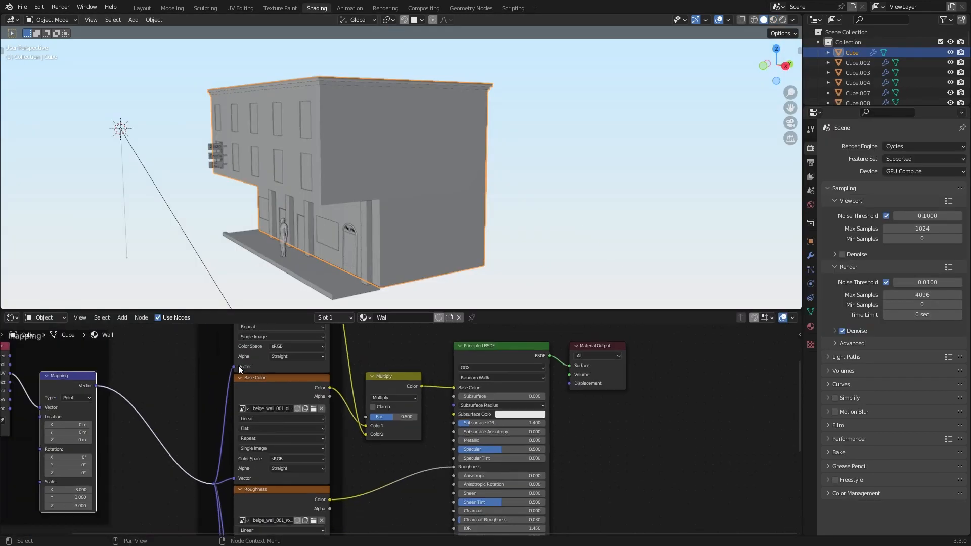
pyautogui.moveTo(238, 365); pyautogui.dragTo(326, 381, button='middle')
pyautogui.moveTo(395, 220); pyautogui.dragTo(424, 210, button='middle')
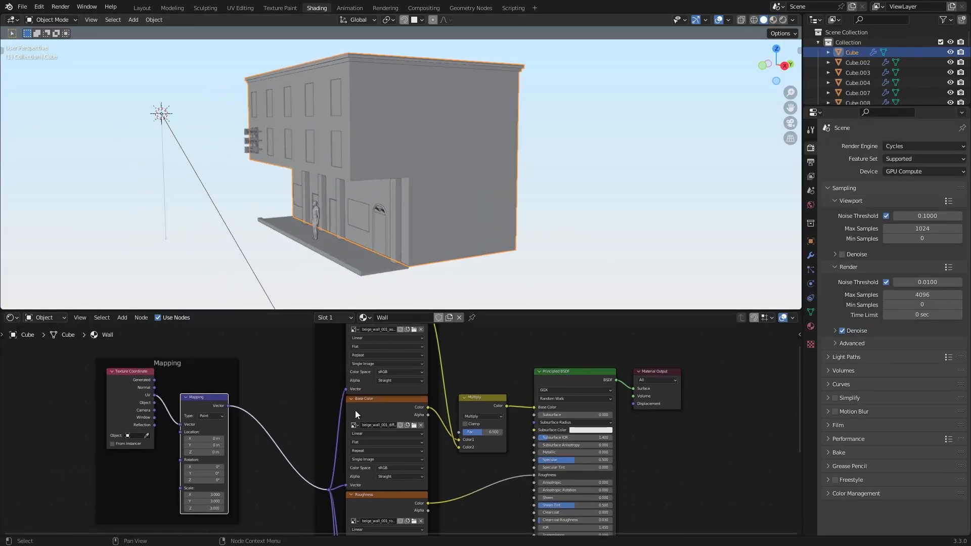
pyautogui.moveTo(531, 485); pyautogui.dragTo(546, 431, button='middle')
pyautogui.moveTo(558, 369); pyautogui.dragTo(486, 369, button='middle')
pyautogui.moveTo(437, 357); pyautogui.dragTo(668, 412)
pyautogui.moveTo(520, 362); pyautogui.dragTo(700, 362)
pyautogui.scroll(2, 489, 405)
pyautogui.click(527, 409)
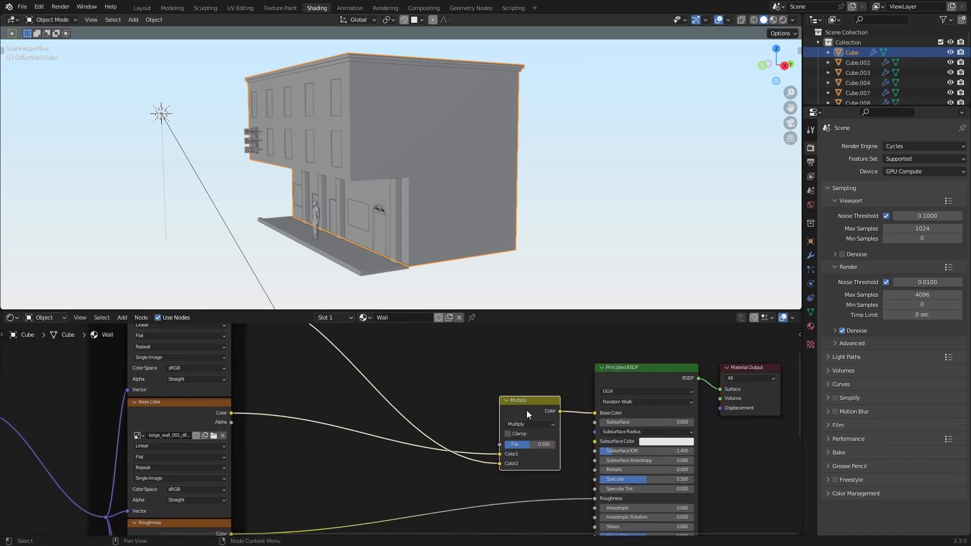
pyautogui.moveTo(527, 410); pyautogui.dragTo(447, 390)
# - Add a Noise node group above the Multiply node in the Wall material
pyautogui.hotkey('shift', 'a')
pyautogui.click(448, 390)
pyautogui.write('noi')
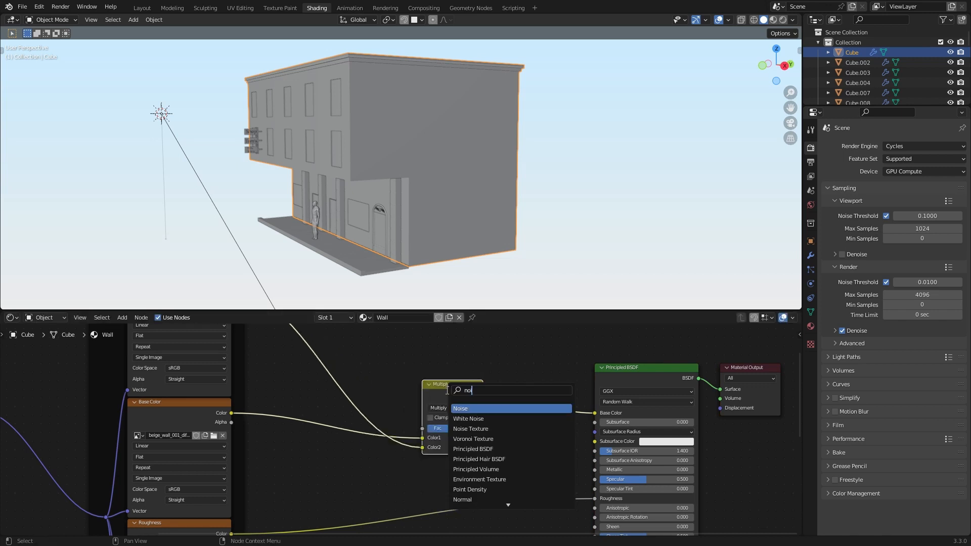
pyautogui.press('Return')
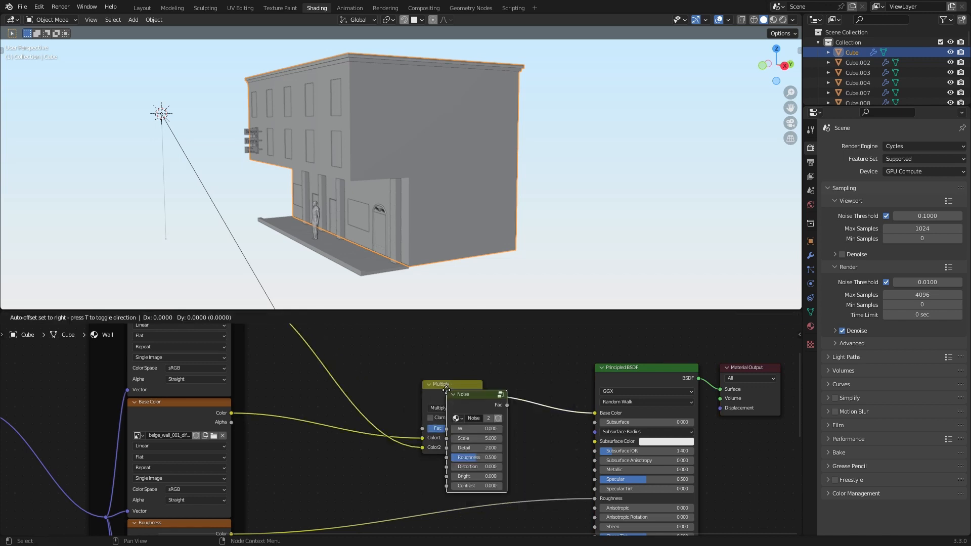
pyautogui.click(362, 348)
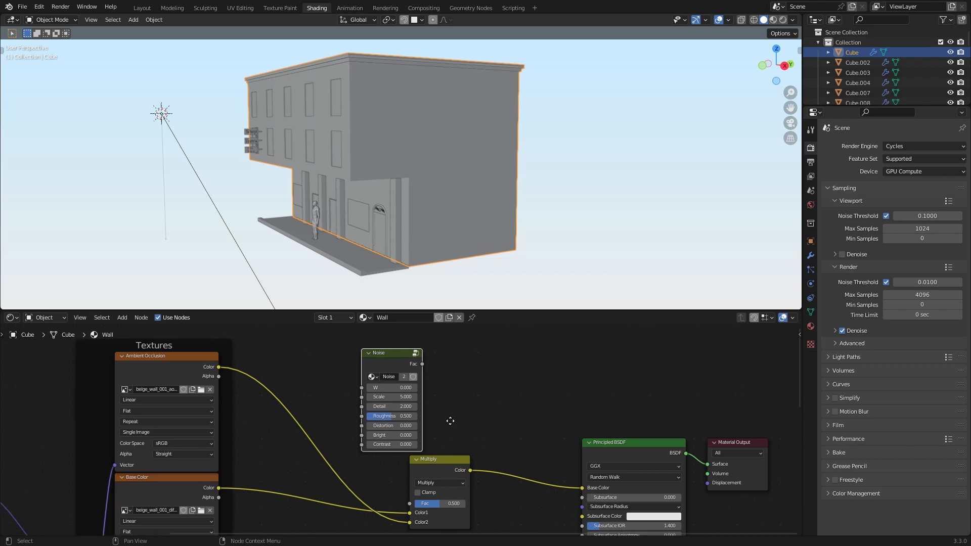
# - Insert a MixRGB node on the link between the Multiply node and the Principled BSDF base color
pyautogui.hotkey('shift', 'a')
pyautogui.write('mi')
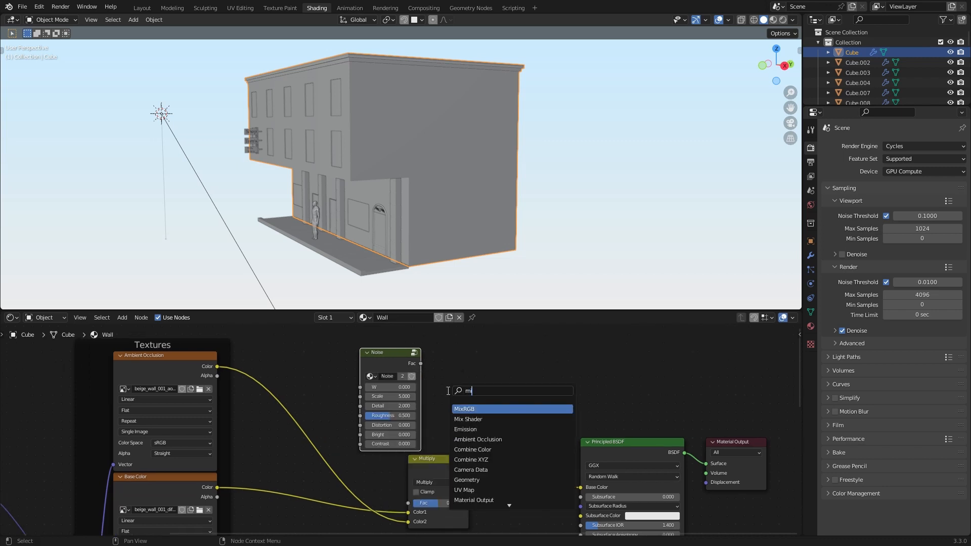
pyautogui.press('Return')
pyautogui.click(519, 454)
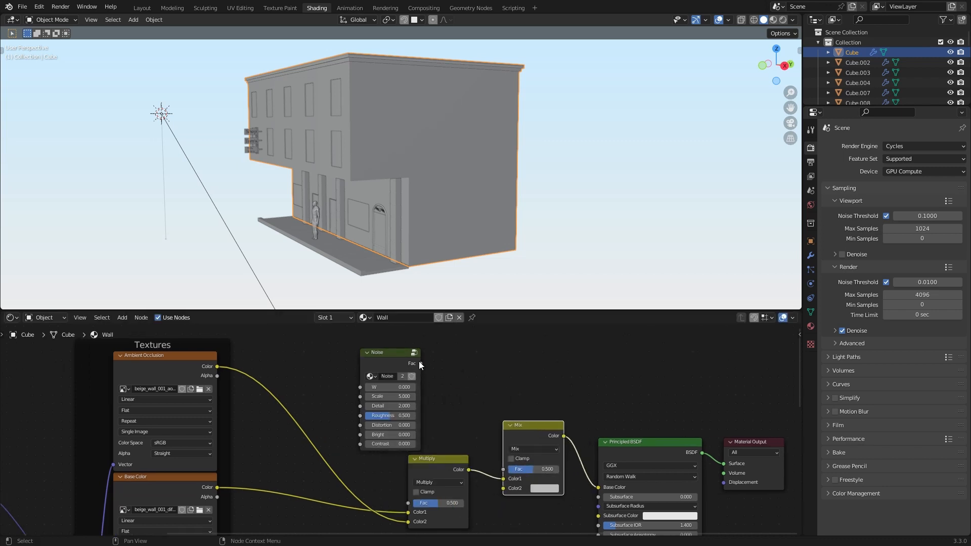
# - Drive the Mix node's factor with the Noise output and adjust the brightness of its second color
pyautogui.moveTo(420, 363); pyautogui.dragTo(504, 469)
pyautogui.click(537, 488)
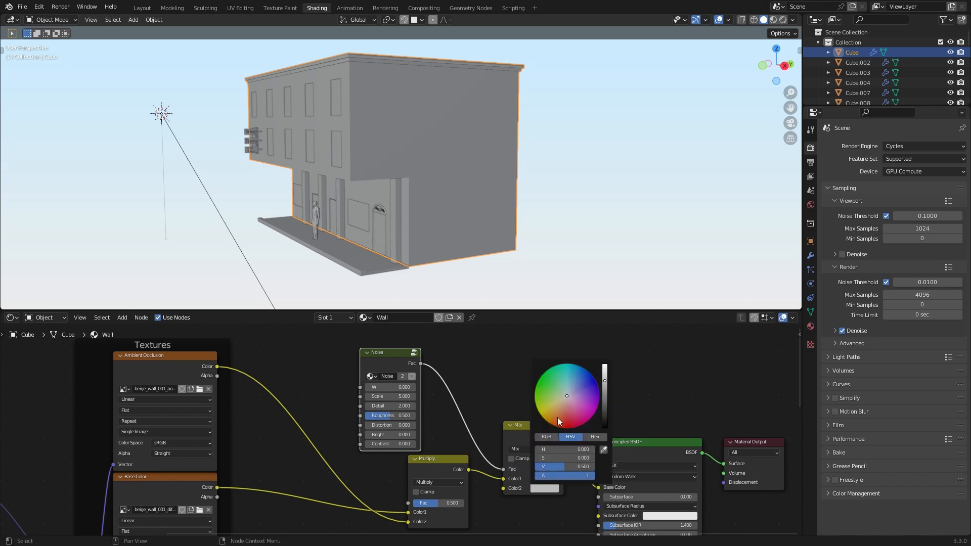
pyautogui.moveTo(564, 466); pyautogui.dragTo(550, 466)
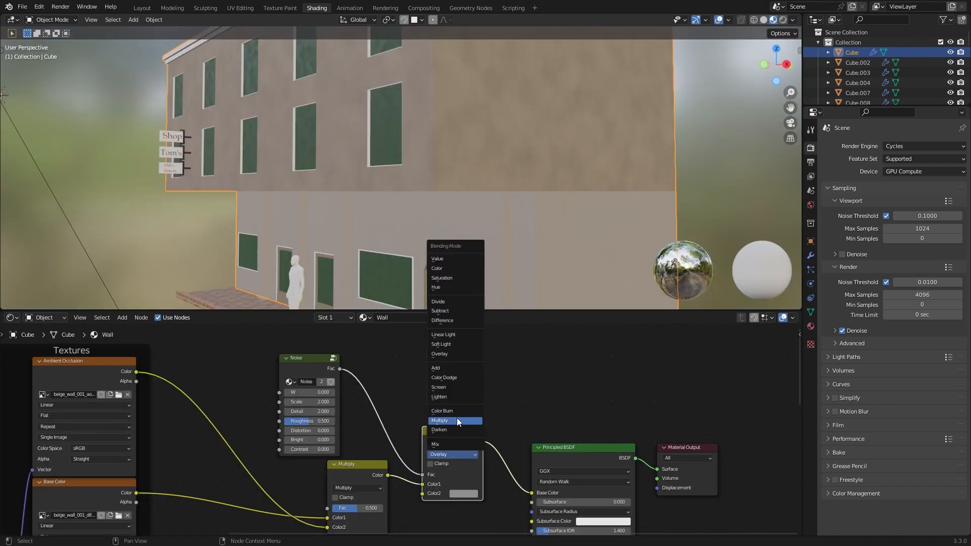
# - Set the new mix node's blending mode to Multiply and lighten its Color2 to a pale grey
pyautogui.click(457, 420)
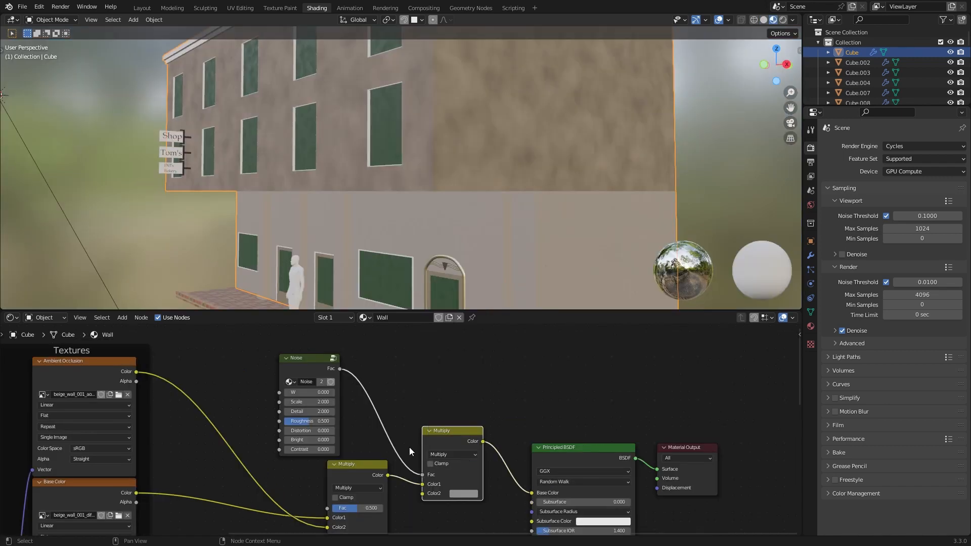
pyautogui.moveTo(387, 421)
pyautogui.mouseDown(button='middle')
pyautogui.moveTo(454, 430)
pyautogui.moveTo(377, 429)
pyautogui.moveTo(393, 432)
pyautogui.mouseUp(button='middle')
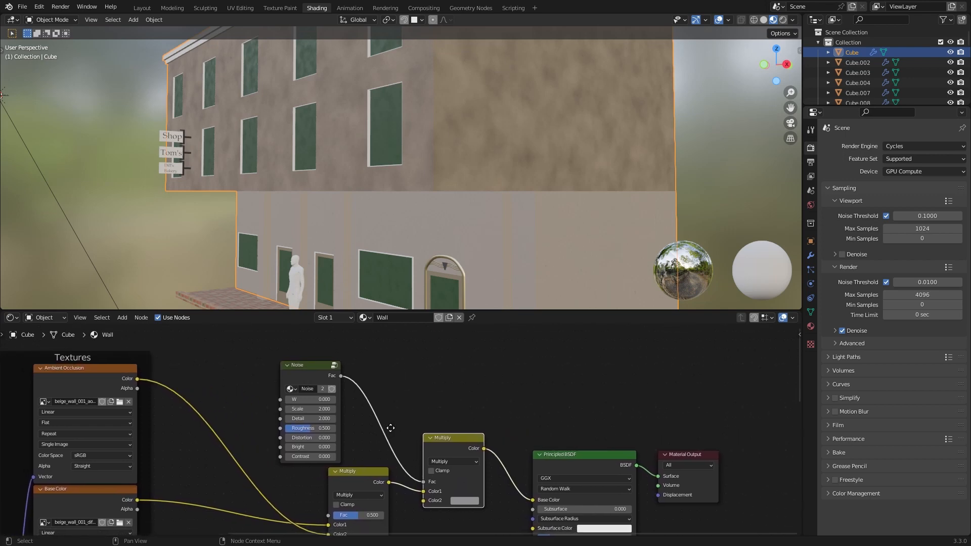
pyautogui.click(462, 505)
pyautogui.moveTo(525, 407)
pyautogui.mouseDown()
pyautogui.moveTo(525, 379)
pyautogui.moveTo(525, 388)
pyautogui.mouseUp()
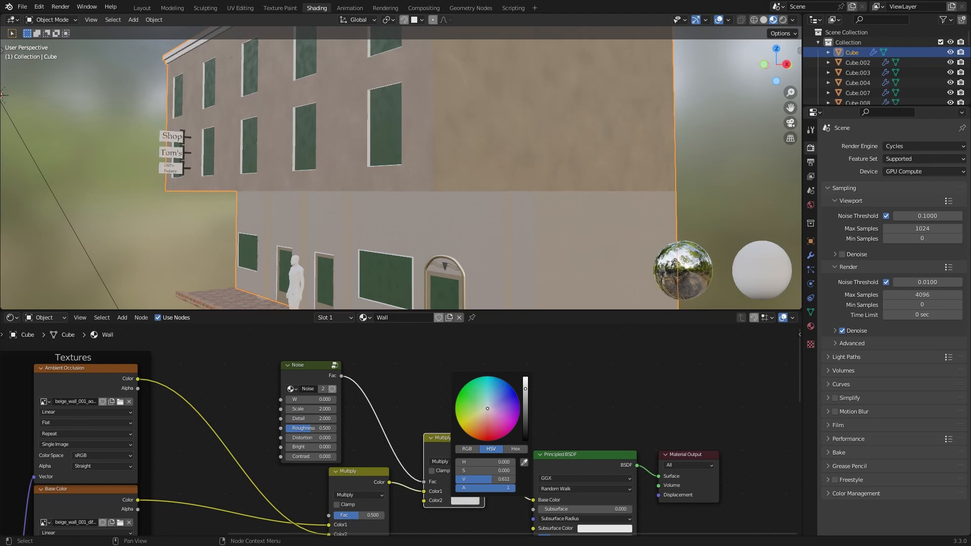
pyautogui.moveTo(409, 260); pyautogui.dragTo(424, 254, button='middle')
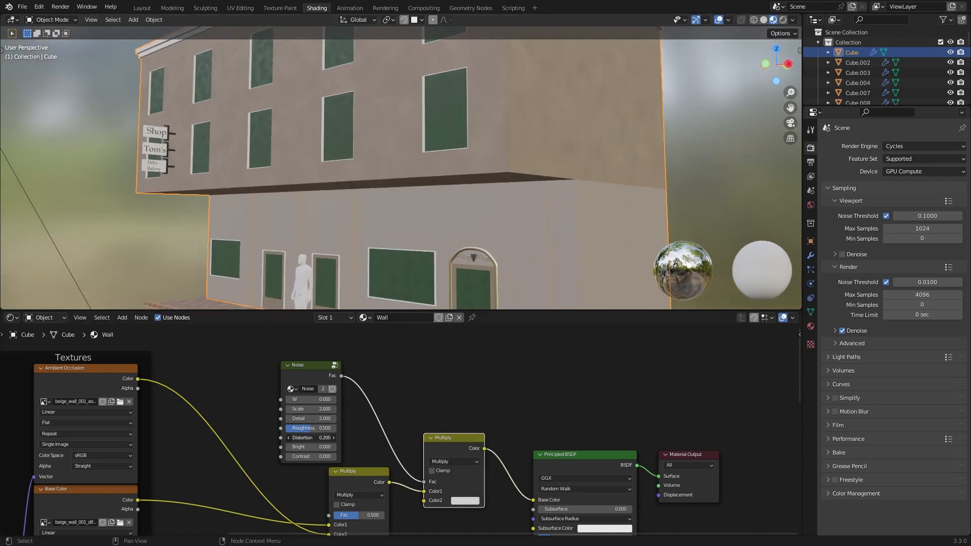
# - Copy the Noise and connected Multiply nodes from the Wall material into the building's Wall2 material
pyautogui.moveTo(377, 385); pyautogui.dragTo(407, 417, button='middle')
pyautogui.moveTo(390, 203); pyautogui.dragTo(344, 262, button='middle')
pyautogui.scroll(-2, 365, 395)
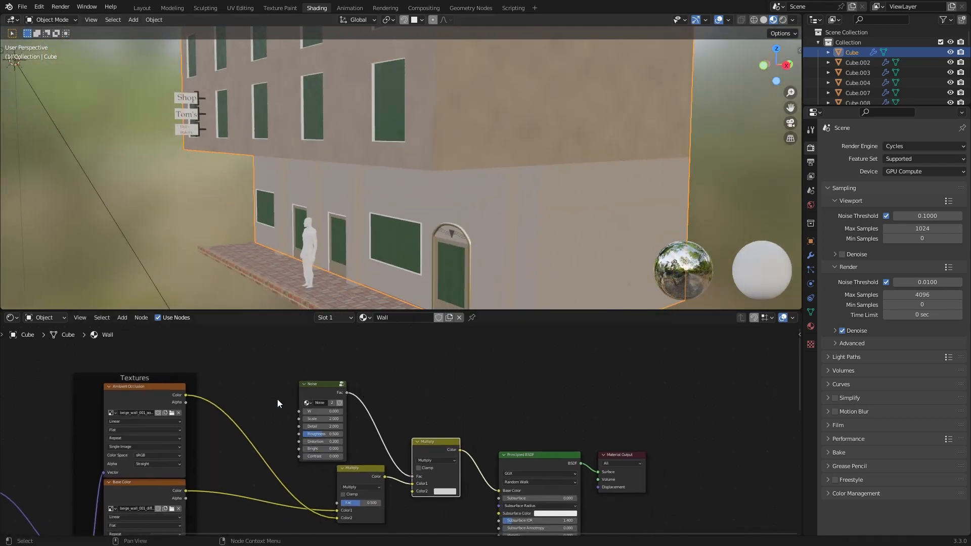
pyautogui.click(502, 232)
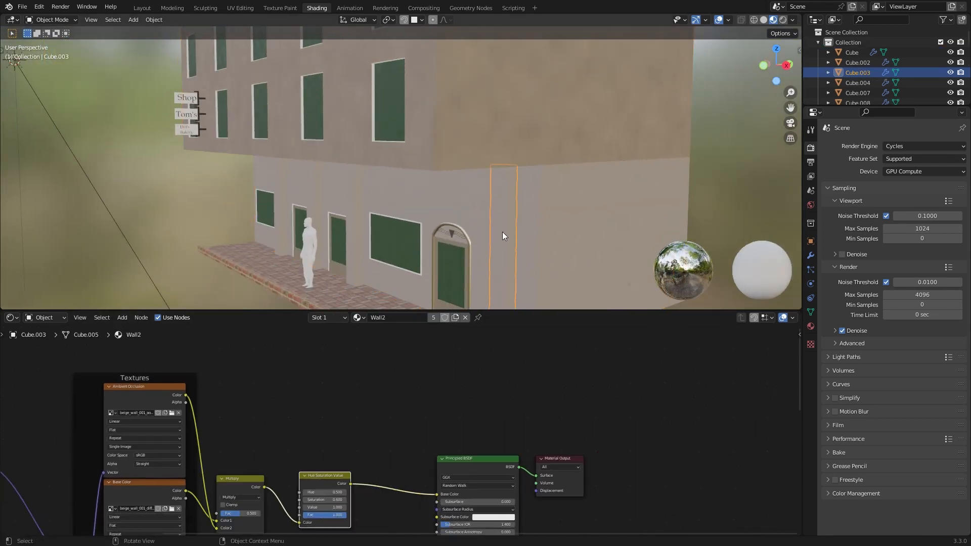
pyautogui.click(466, 206)
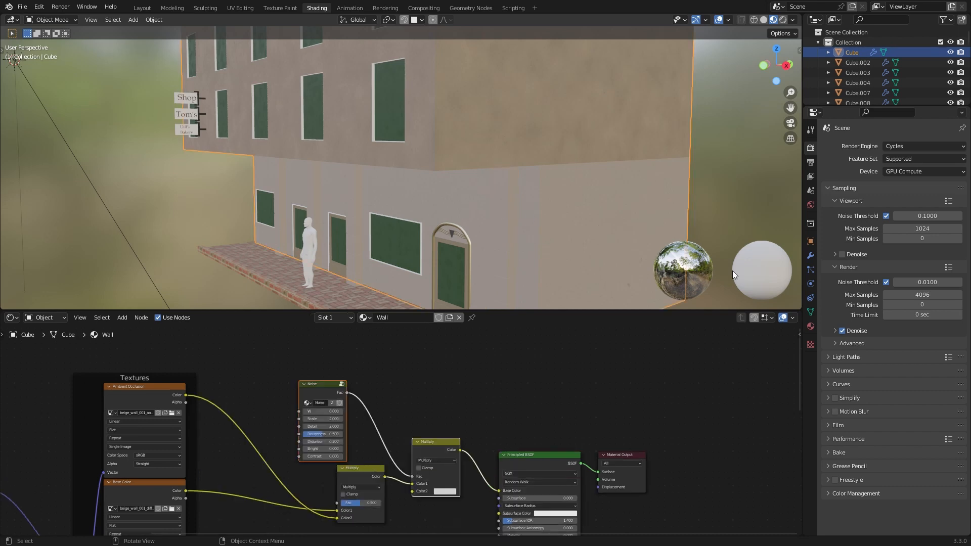
pyautogui.click(810, 327)
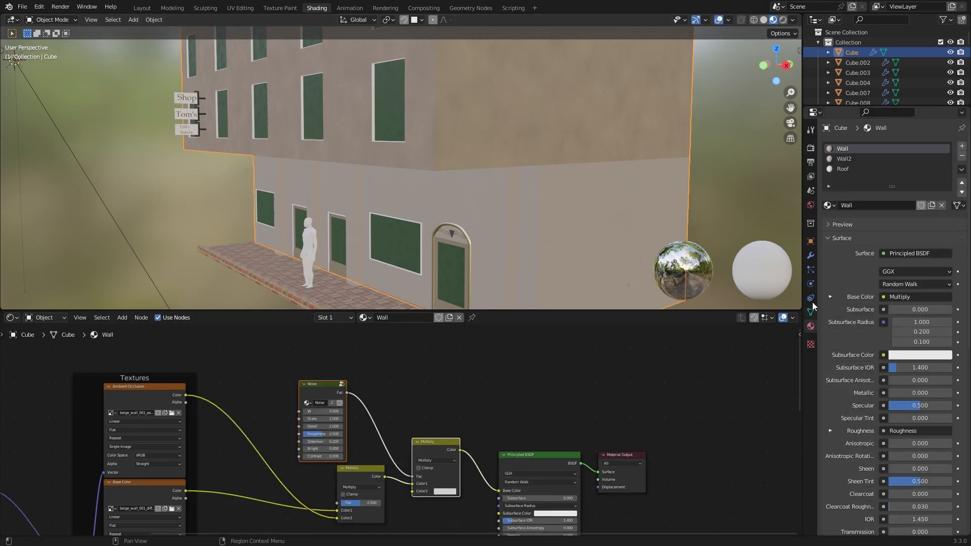
pyautogui.click(844, 159)
pyautogui.moveTo(450, 429); pyautogui.dragTo(515, 347, button='middle')
pyautogui.moveTo(449, 372); pyautogui.dragTo(476, 395, button='middle')
pyautogui.click(454, 376)
pyautogui.hotkey('ctrl', 'v')
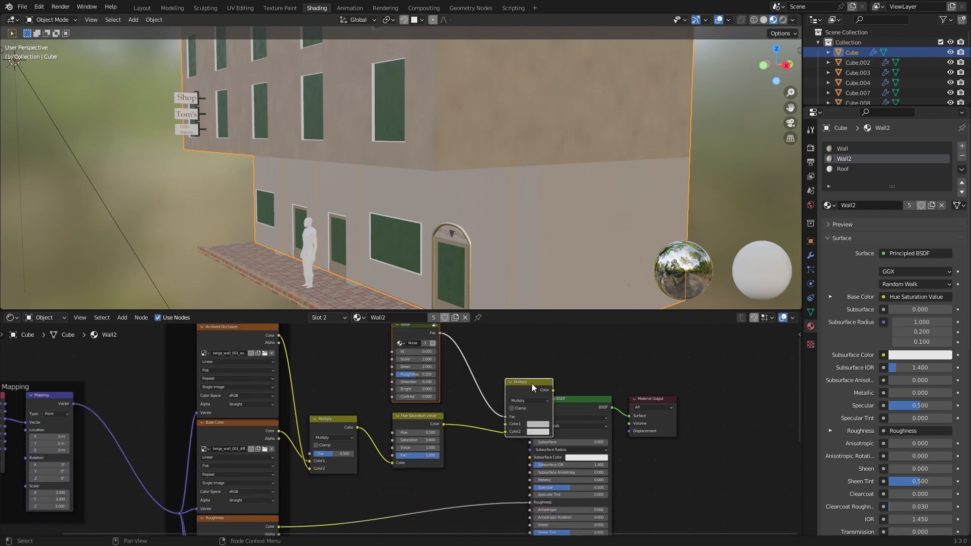
# - Wire the pasted Multiply node between Hue Saturation Value and the Principled BSDF, using Color1 as its input
pyautogui.moveTo(531, 383); pyautogui.dragTo(521, 387)
pyautogui.moveTo(494, 428); pyautogui.dragTo(444, 423)
pyautogui.moveTo(518, 395); pyautogui.dragTo(530, 434)
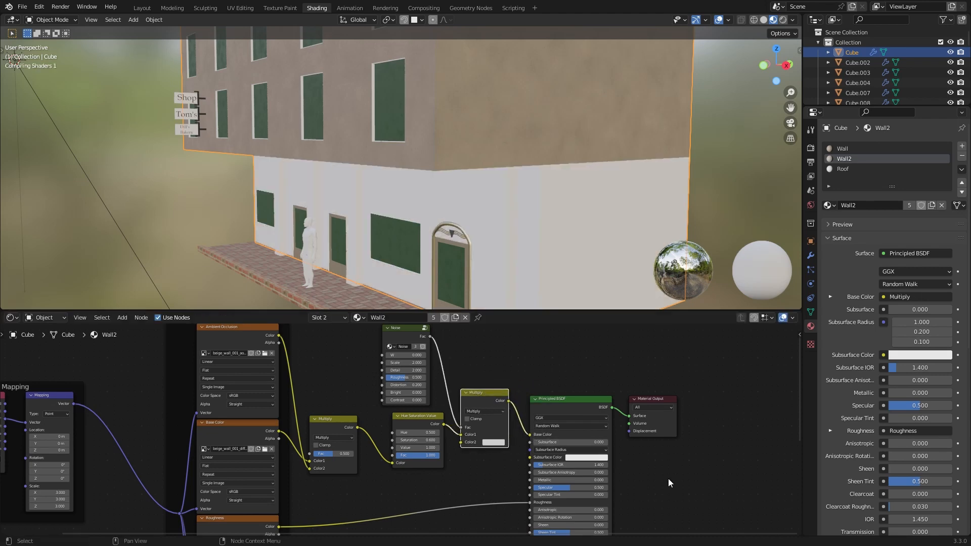
# - Insert a Bump node between the Normal Map and the Principled BSDF normal input in Wall2
pyautogui.moveTo(636, 468); pyautogui.dragTo(589, 472, button='middle')
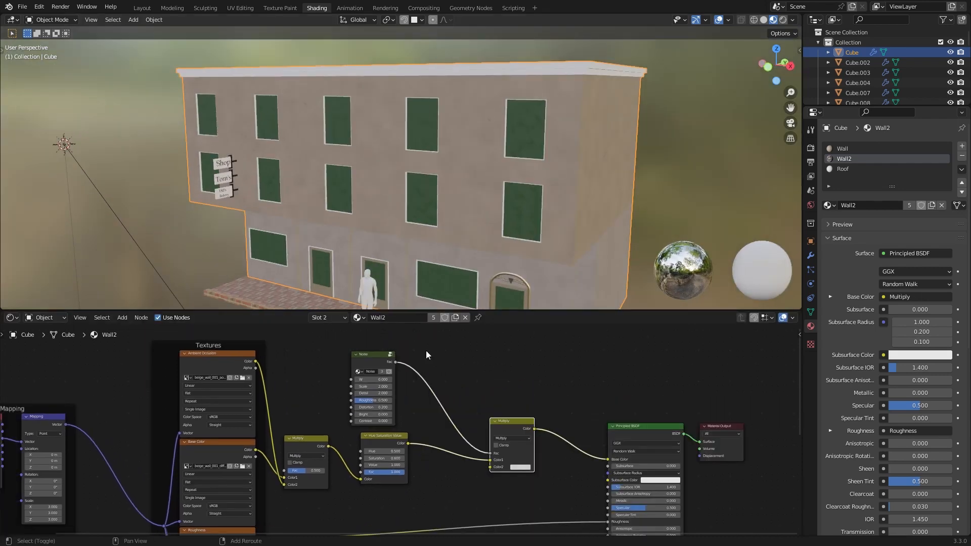
pyautogui.moveTo(471, 468); pyautogui.dragTo(382, 310, button='middle')
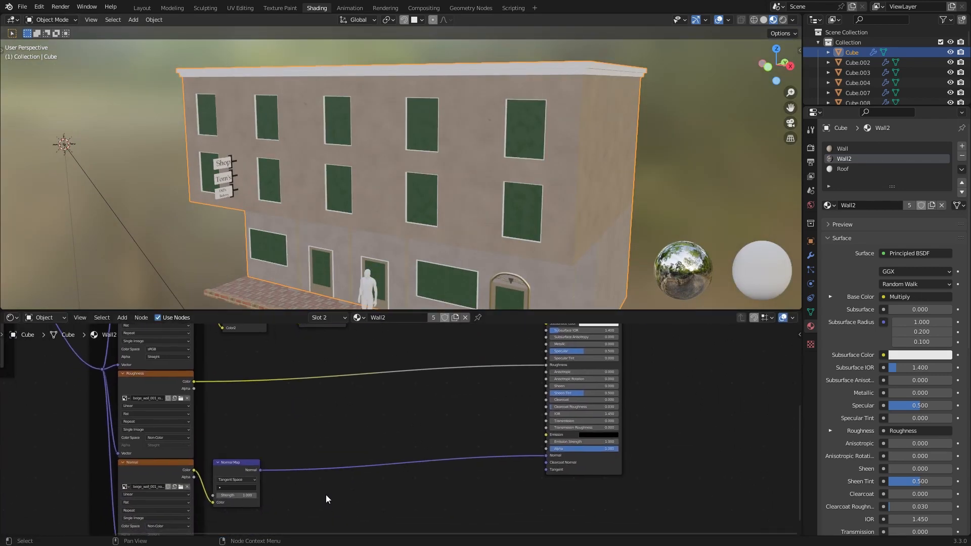
pyautogui.moveTo(327, 496); pyautogui.dragTo(362, 456, button='middle')
pyautogui.scroll(2, 368, 428)
pyautogui.hotkey('shift', 'a')
pyautogui.click(368, 427)
pyautogui.write('b')
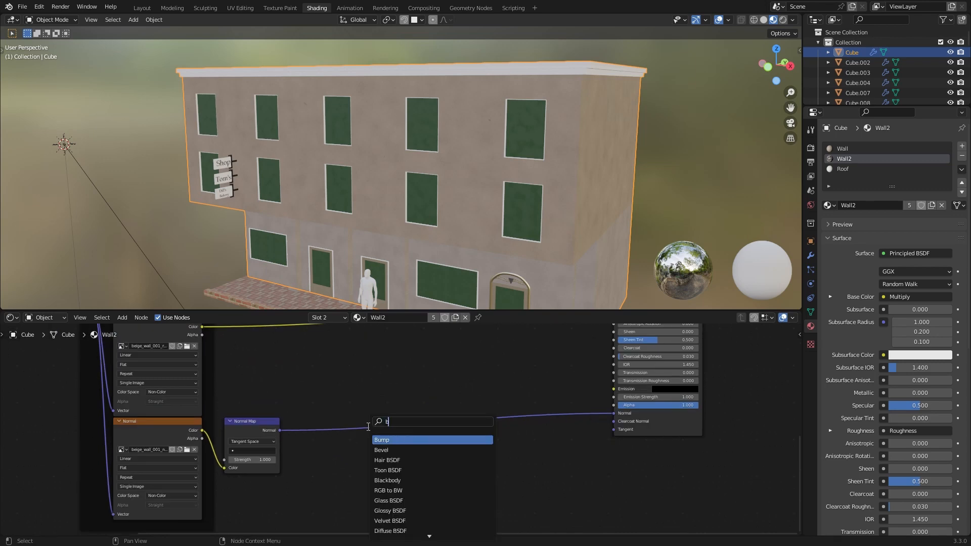
pyautogui.press('Return')
pyautogui.click(416, 388)
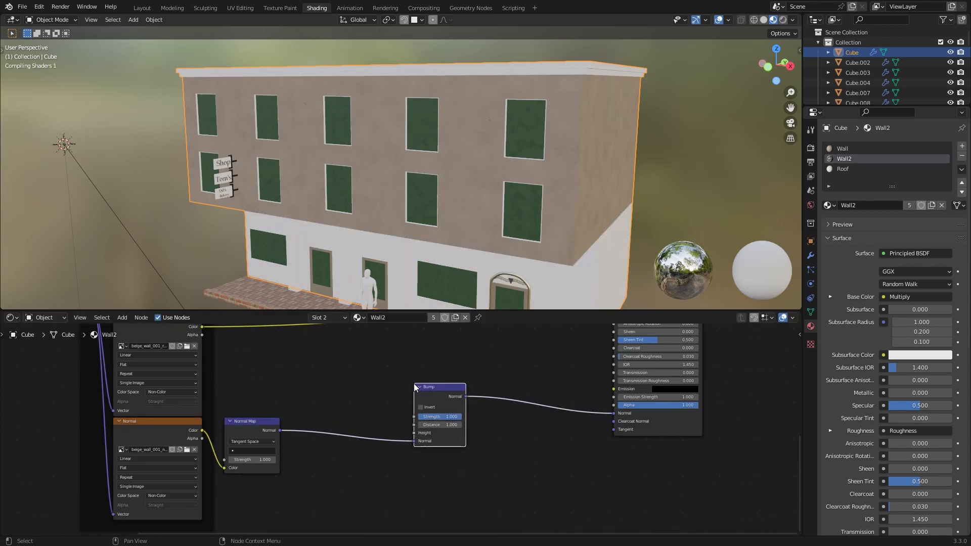
pyautogui.moveTo(338, 464); pyautogui.dragTo(404, 462, button='middle')
pyautogui.moveTo(500, 385); pyautogui.dragTo(532, 387)
# - Add a Musgrave Texture node below the Normal Map and Bump nodes
pyautogui.hotkey('shift', 'a')
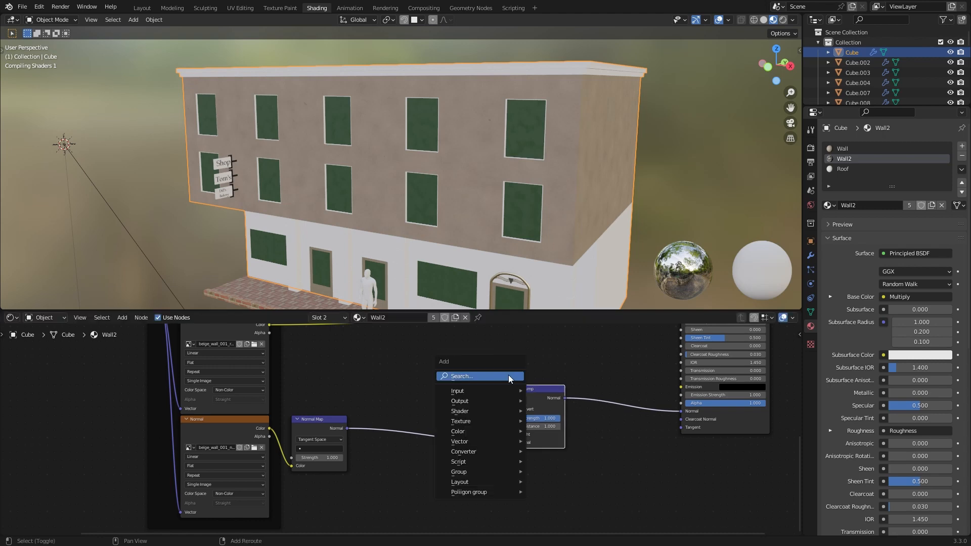
pyautogui.click(508, 376)
pyautogui.write('mul')
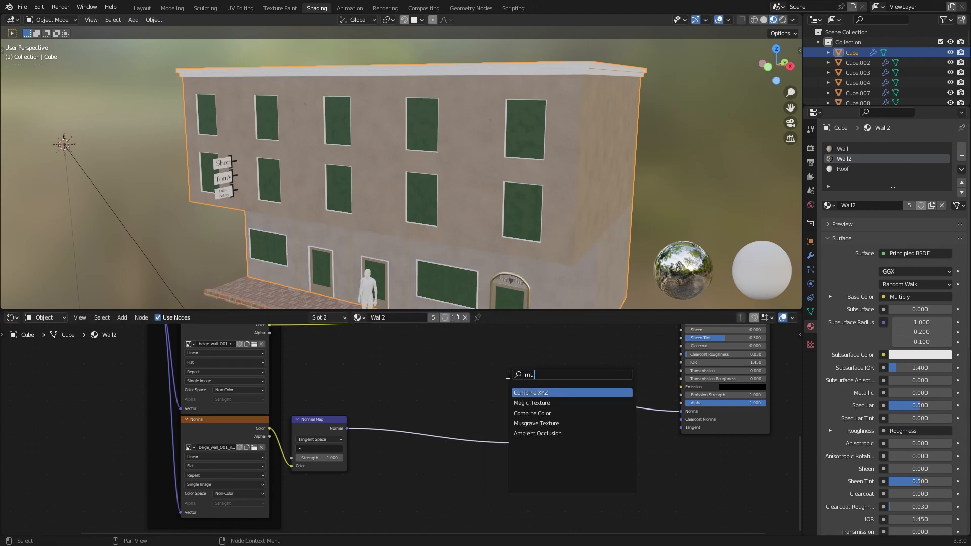
pyautogui.write('s')
pyautogui.press('BackSpace')
pyautogui.press('BackSpace')
pyautogui.write('sg')
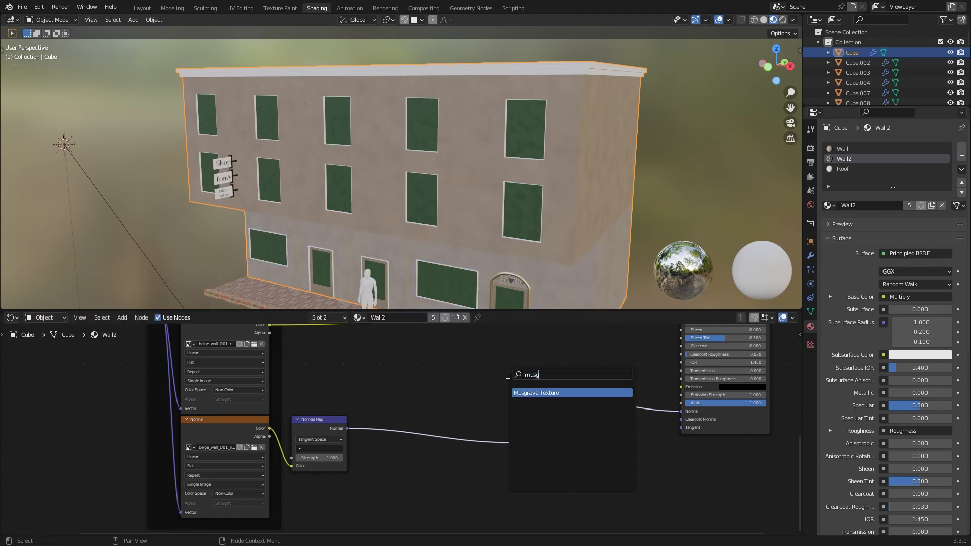
pyautogui.press('Return')
pyautogui.click(389, 484)
# - Connect the Musgrave Texture's Height output to the Bump node's Height input
pyautogui.scroll(-1, 424, 462)
pyautogui.moveTo(442, 477); pyautogui.dragTo(433, 454, button='middle')
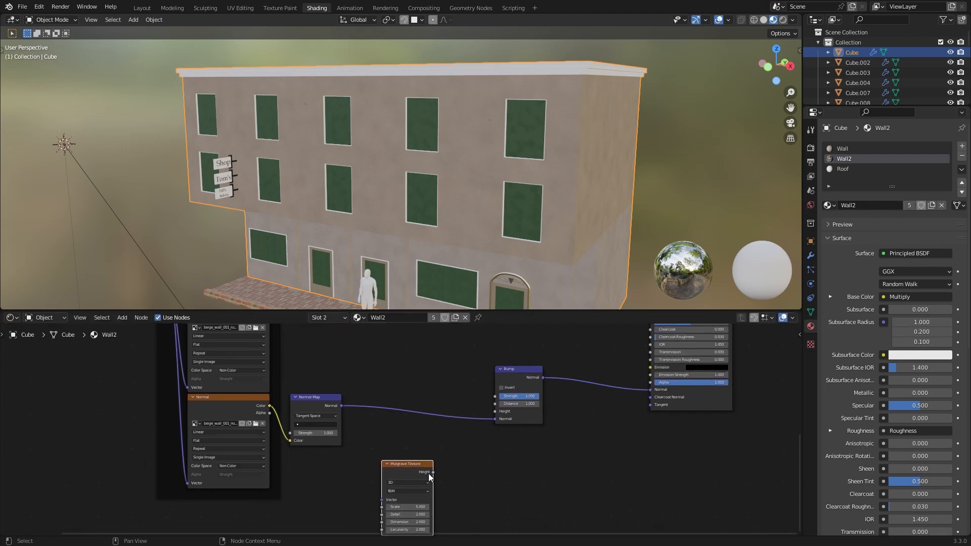
pyautogui.moveTo(433, 472); pyautogui.dragTo(495, 411)
pyautogui.moveTo(451, 477); pyautogui.dragTo(520, 447, button='middle')
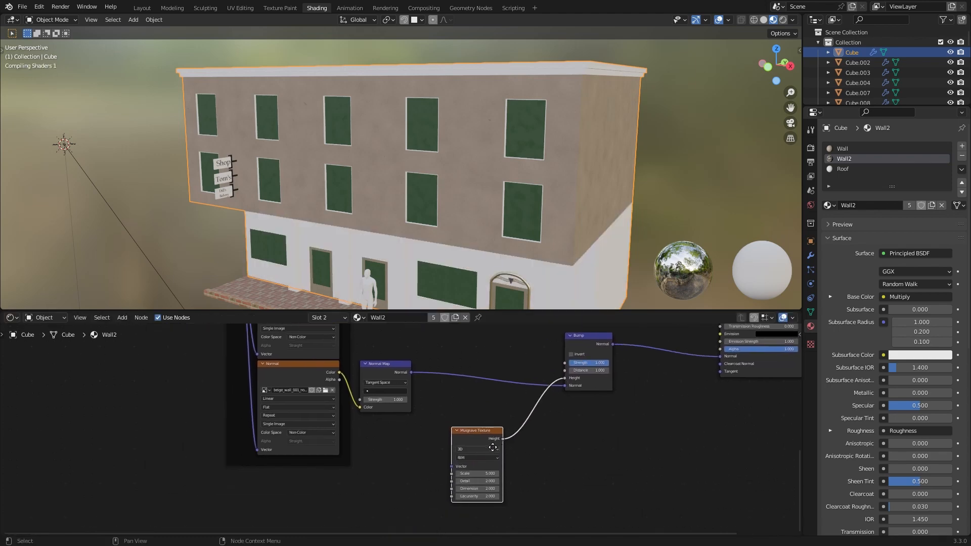
# - Add Texture Coordinate and Mapping nodes to the Musgrave Texture, position them beside it, and feed the mapping with Object coordinates
pyautogui.scroll(1, 493, 447)
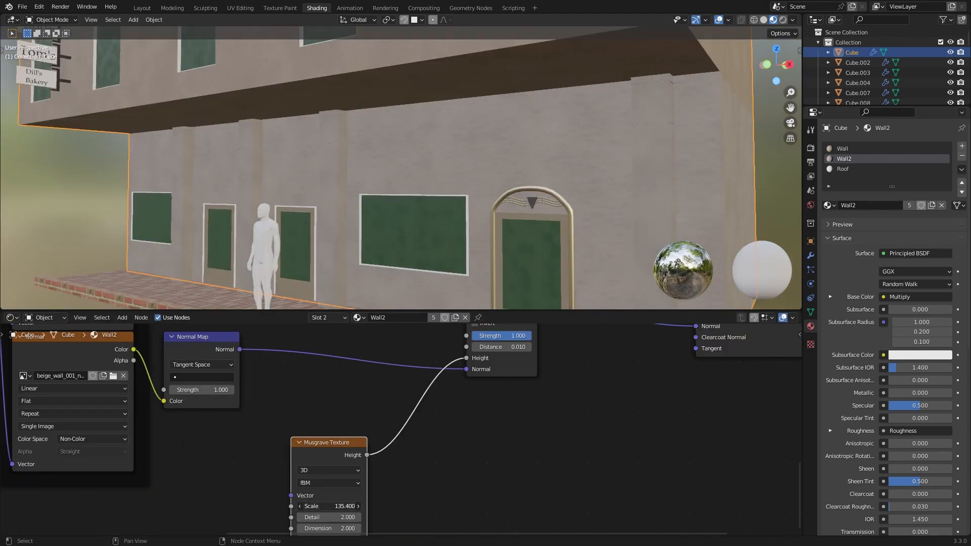
pyautogui.moveTo(407, 506); pyautogui.dragTo(414, 449, button='middle')
pyautogui.scroll(2, 413, 449)
pyautogui.click(275, 397)
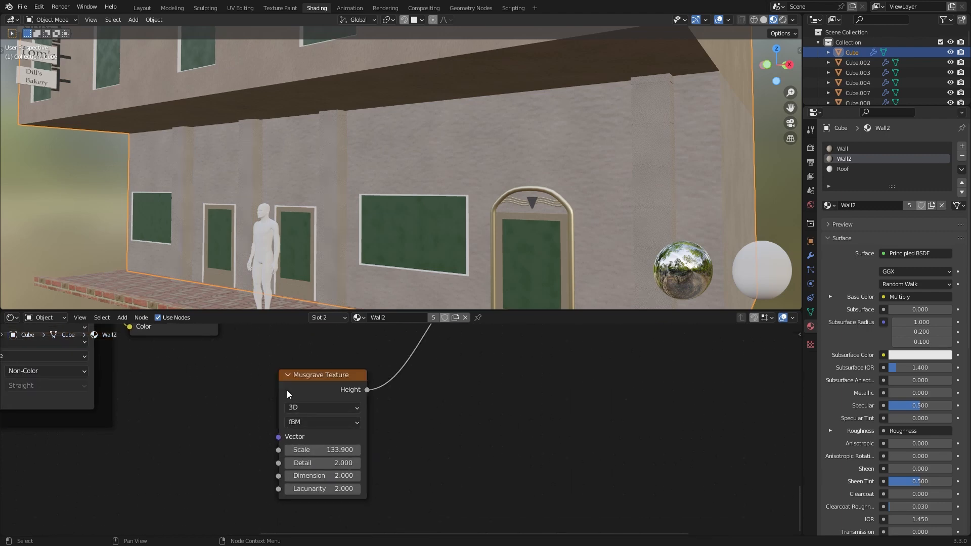
pyautogui.click(306, 380)
pyautogui.hotkey('ctrl', 't')
pyautogui.moveTo(220, 436); pyautogui.dragTo(326, 424, button='middle')
pyautogui.scroll(-1, 327, 424)
pyautogui.moveTo(240, 372); pyautogui.dragTo(321, 402)
pyautogui.press('g')
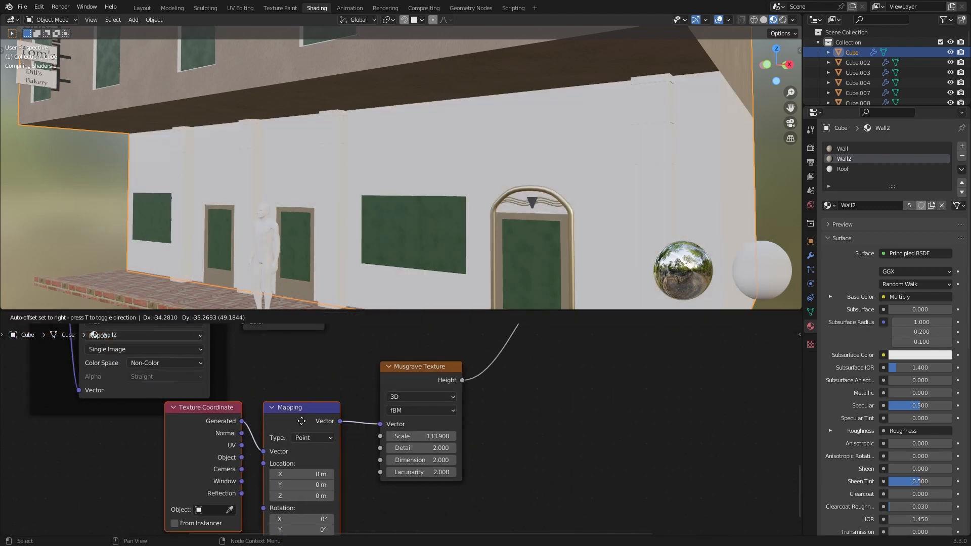
pyautogui.click(290, 433)
pyautogui.moveTo(227, 467); pyautogui.dragTo(255, 468)
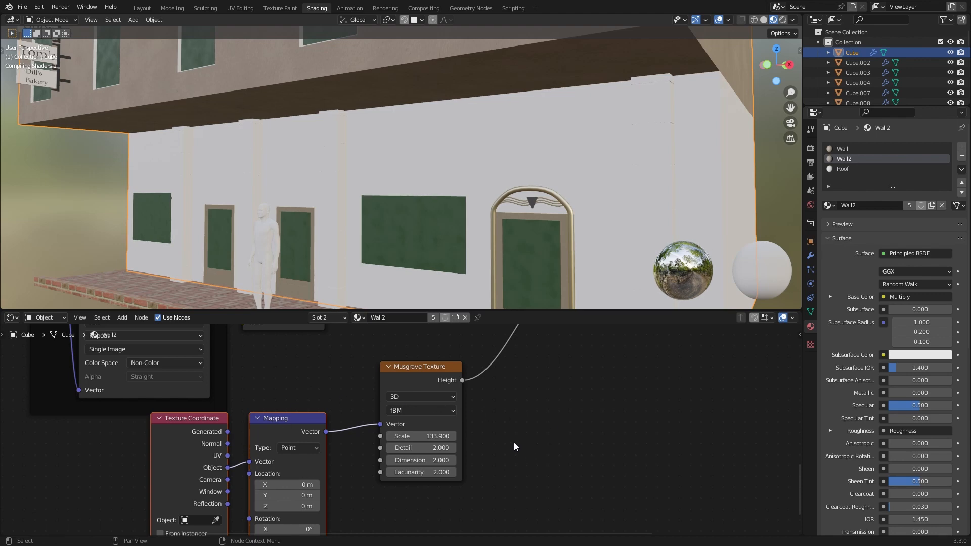
# - Switch the Musgrave Texture to 4D and increase its W value
pyautogui.click(404, 395)
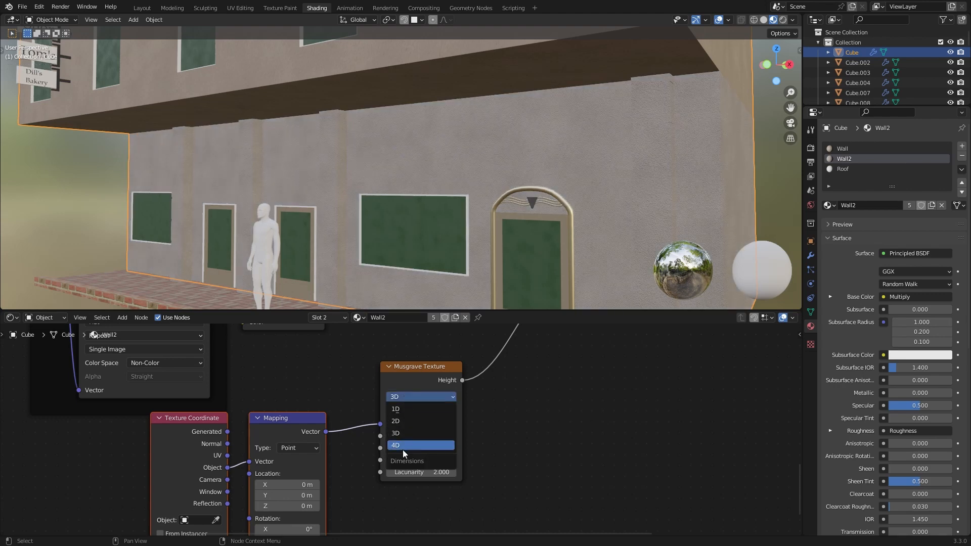
pyautogui.click(422, 449)
pyautogui.moveTo(433, 436); pyautogui.dragTo(516, 436)
pyautogui.scroll(-4, 516, 388)
pyautogui.moveTo(515, 388); pyautogui.dragTo(379, 432, button='middle')
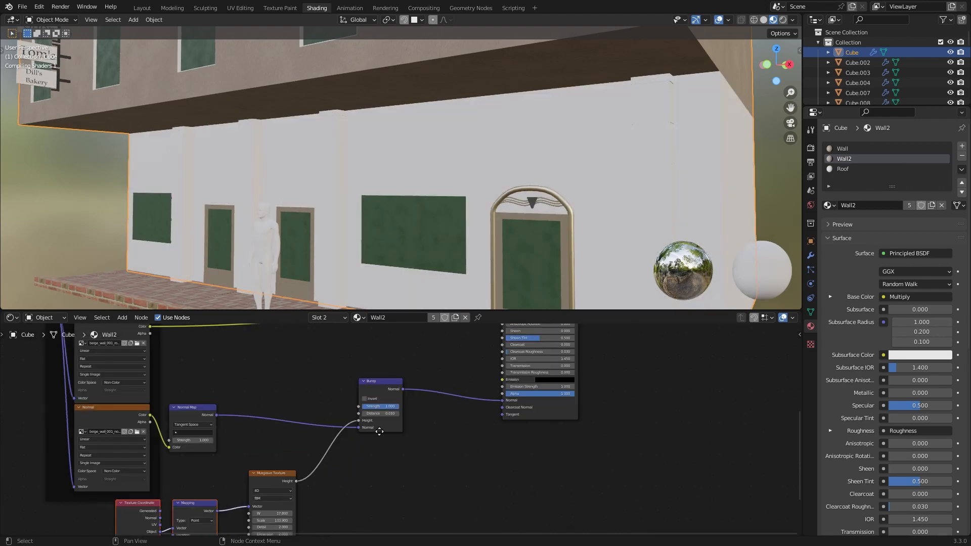
# - Copy the Wall2 material's Bump, Musgrave Texture, Mapping and Texture Coordinate nodes and paste them into the Wall material
pyautogui.moveTo(442, 422); pyautogui.dragTo(498, 457, button='middle')
pyautogui.moveTo(347, 431); pyautogui.dragTo(359, 338, button='middle')
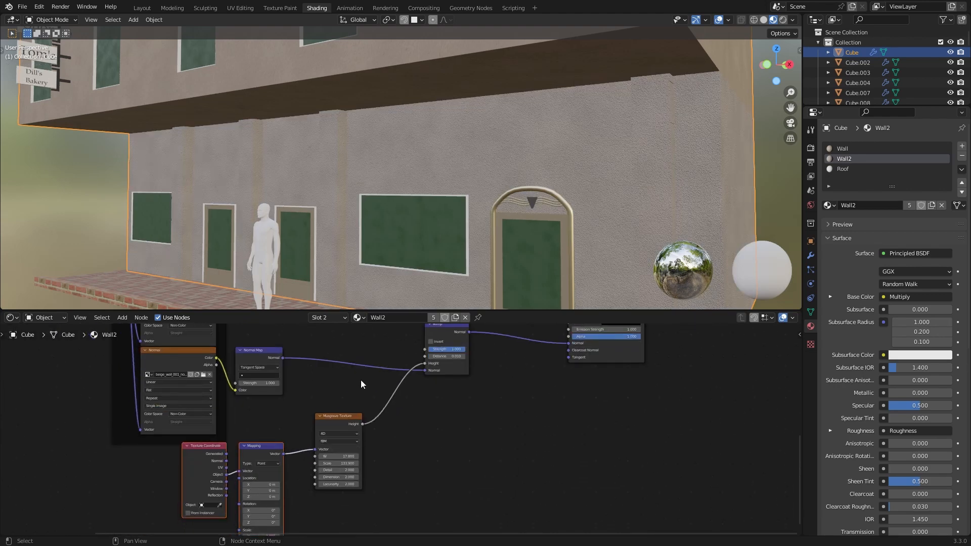
pyautogui.moveTo(362, 383); pyautogui.dragTo(365, 431, button='middle')
pyautogui.moveTo(410, 249); pyautogui.dragTo(422, 247, button='middle')
pyautogui.moveTo(349, 366); pyautogui.dragTo(492, 504)
pyautogui.moveTo(337, 499); pyautogui.dragTo(447, 414, button='middle')
pyautogui.moveTo(271, 428); pyautogui.dragTo(402, 471)
pyautogui.moveTo(520, 413); pyautogui.dragTo(405, 471, button='middle')
pyautogui.click(855, 148)
pyautogui.hotkey('ctrl', 'v')
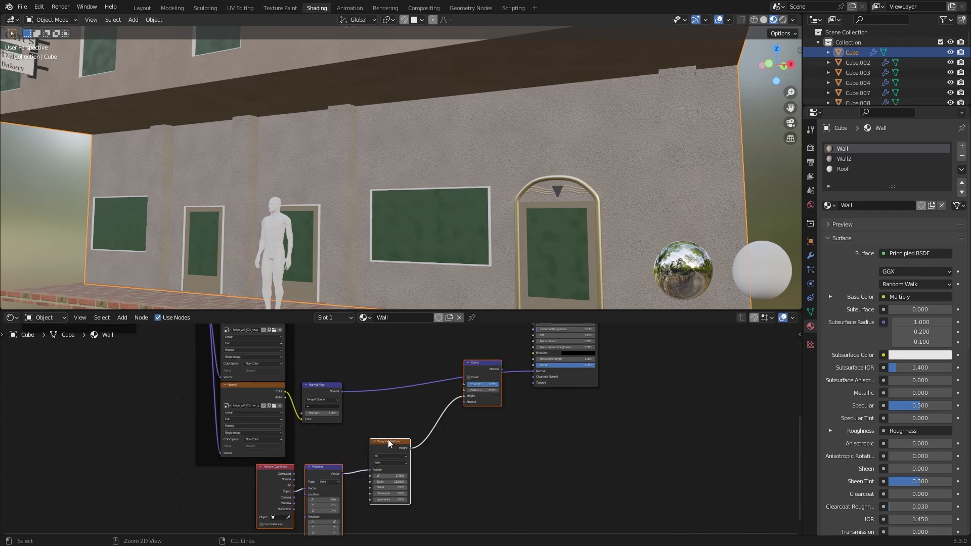
# - Arrange the pasted nodes in the Wall material and route the Normal Map through the Bump node into the Principled BSDF's Normal input
pyautogui.moveTo(387, 447); pyautogui.dragTo(364, 472)
pyautogui.moveTo(389, 430); pyautogui.dragTo(469, 456, button='middle')
pyautogui.scroll(3, 470, 457)
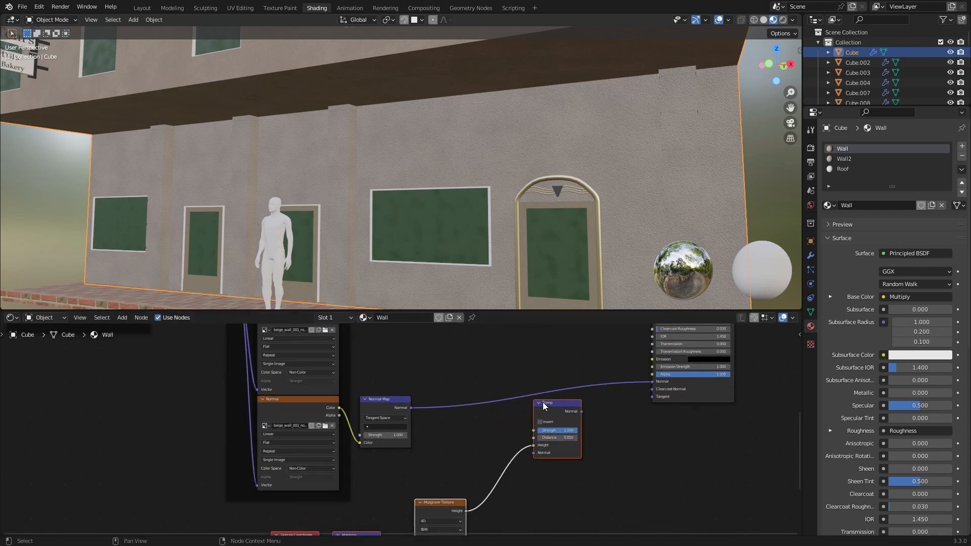
pyautogui.click(545, 403)
pyautogui.moveTo(548, 405); pyautogui.dragTo(542, 396)
pyautogui.moveTo(528, 443); pyautogui.dragTo(411, 408)
pyautogui.moveTo(587, 422); pyautogui.dragTo(485, 475, button='middle')
pyautogui.scroll(3, 485, 474)
pyautogui.moveTo(469, 451); pyautogui.dragTo(567, 423)
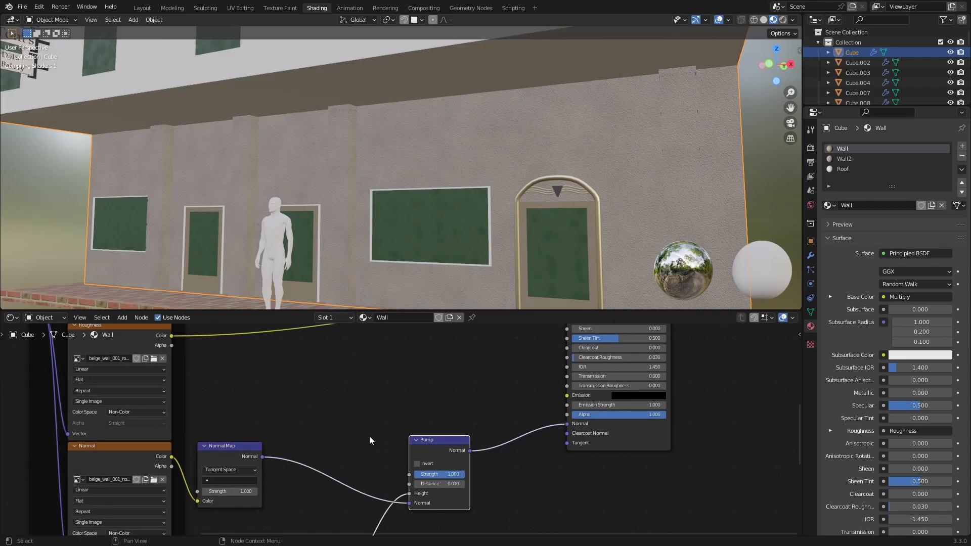
# - Examine the bumpy wall surfaces on the building's facade from several angles and distances
pyautogui.scroll(-5, 445, 221)
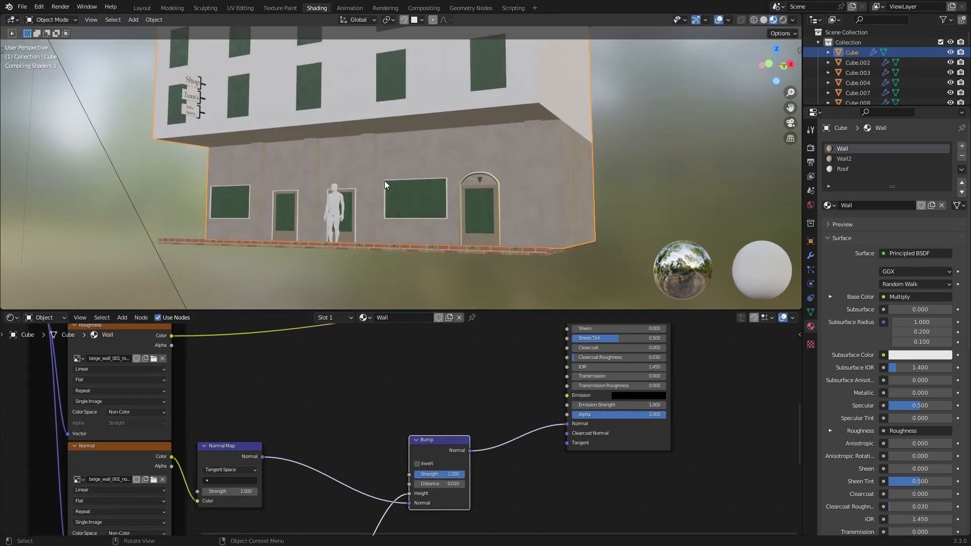
pyautogui.moveTo(386, 165); pyautogui.dragTo(420, 186, button='middle')
pyautogui.scroll(5, 369, 217)
pyautogui.scroll(-4, 373, 218)
pyautogui.scroll(2, 411, 186)
pyautogui.scroll(-3, 375, 192)
pyautogui.scroll(-3, 420, 186)
pyautogui.moveTo(396, 227); pyautogui.dragTo(320, 177, button='middle')
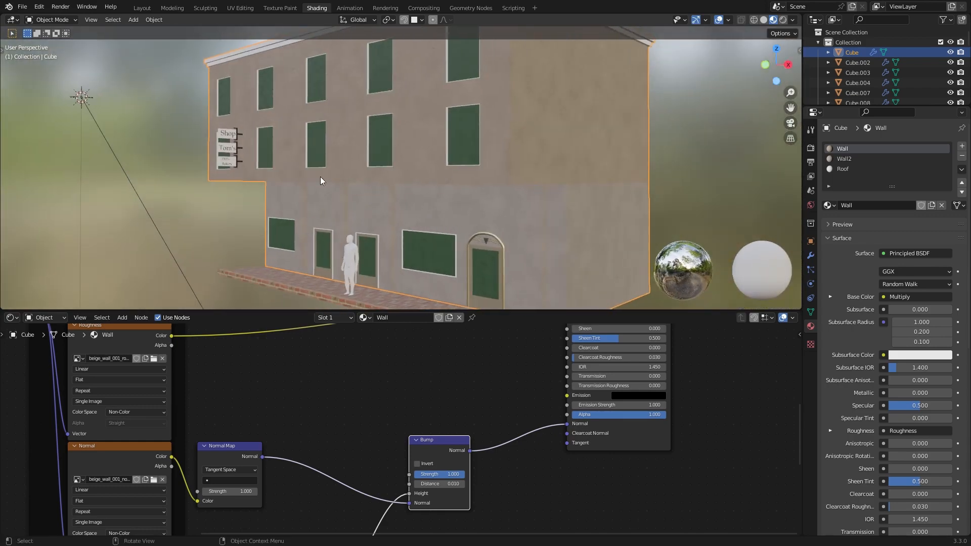
pyautogui.moveTo(423, 244); pyautogui.dragTo(428, 207, button='middle')
pyautogui.scroll(4, 428, 208)
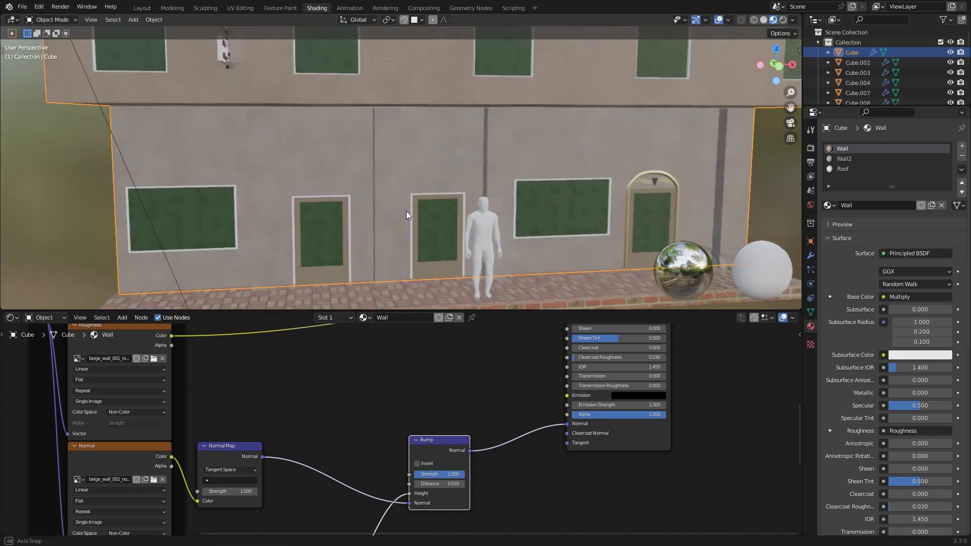
pyautogui.scroll(-2, 376, 222)
pyautogui.moveTo(359, 184); pyautogui.dragTo(450, 197, button='middle')
pyautogui.scroll(2, 508, 222)
pyautogui.scroll(4, 506, 218)
# - Select the leftmost door's frame, add the Noise group node to its Frame material, and connect Fac to the Principled BSDF's Roughness
pyautogui.click(447, 244)
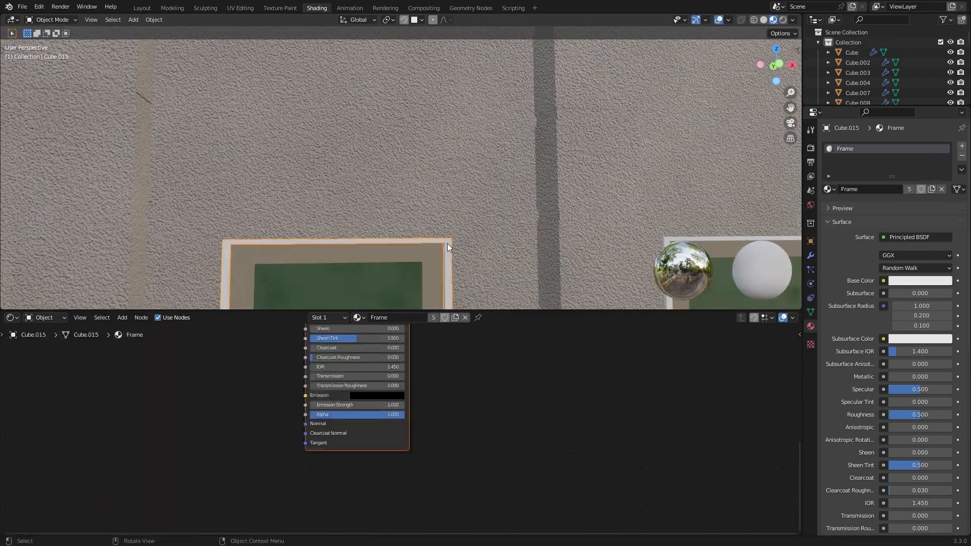
pyautogui.scroll(-3, 447, 244)
pyautogui.scroll(-5, 407, 234)
pyautogui.scroll(-2, 471, 489)
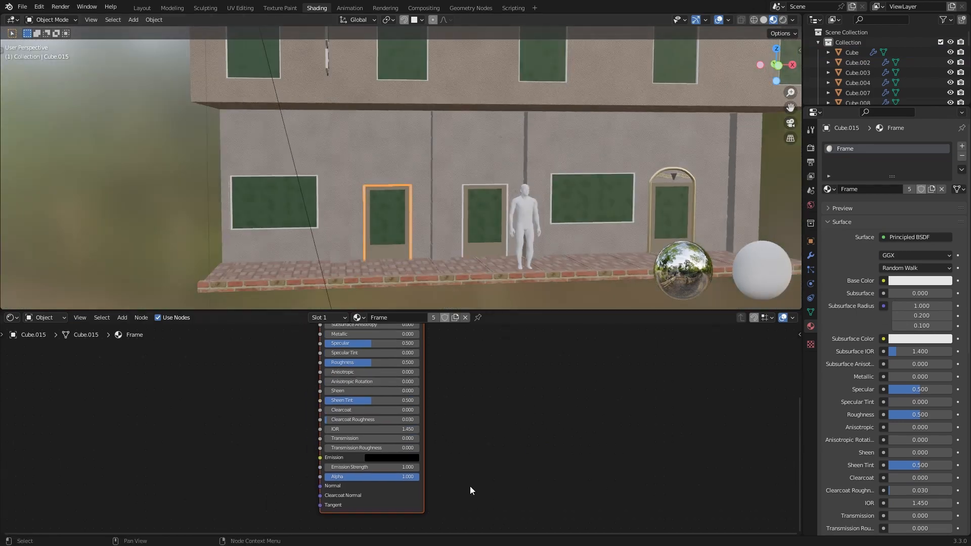
pyautogui.moveTo(236, 397); pyautogui.dragTo(429, 508, button='middle')
pyautogui.scroll(4, 430, 508)
pyautogui.hotkey('shift', 'a')
pyautogui.click(380, 397)
pyautogui.write('noi')
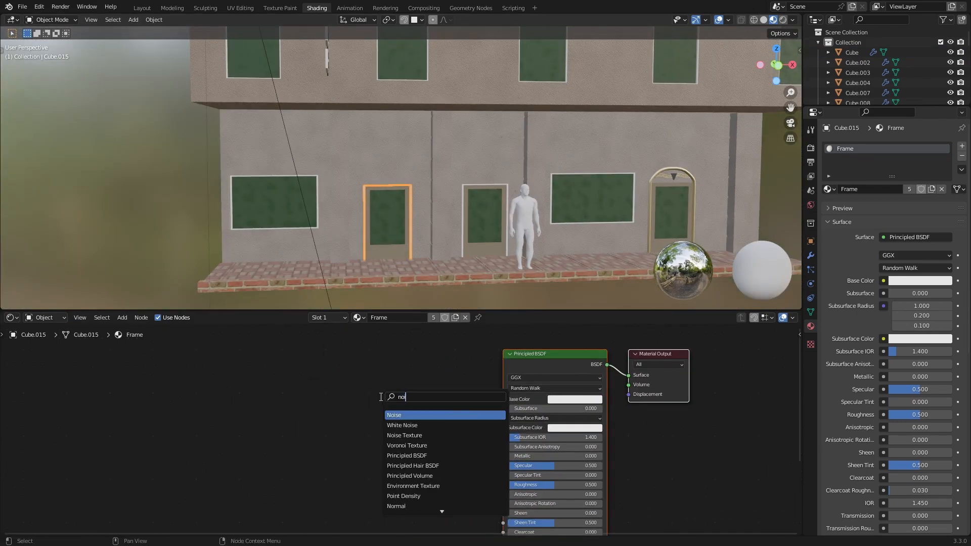
pyautogui.press('Return')
pyautogui.click(408, 495)
pyautogui.moveTo(407, 498); pyautogui.dragTo(506, 483)
# - Duplicate the Noise node above the original, set the copy's W to 39.4, and connect its Fac output to Base Color
pyautogui.hotkey('shift', 'a')
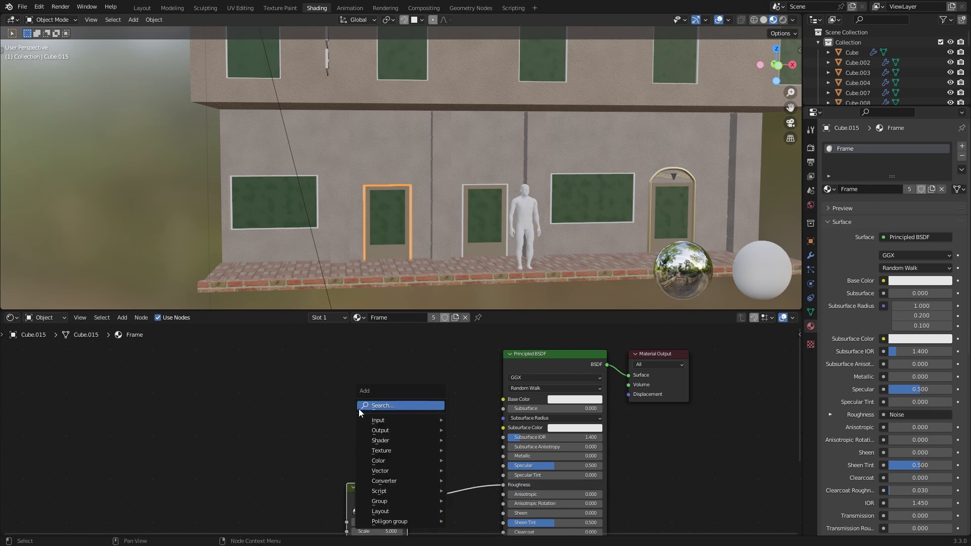
pyautogui.press('Escape')
pyautogui.click(372, 489)
pyautogui.hotkey('shift', 'd')
pyautogui.click(310, 389)
pyautogui.moveTo(314, 420); pyautogui.dragTo(514, 421)
pyautogui.moveTo(345, 398); pyautogui.dragTo(497, 398)
# - Insert a ColorRamp node between the upper Noise node and the Principled BSDF's Base Color
pyautogui.hotkey('shift', 'a')
pyautogui.click(437, 384)
pyautogui.write('colo')
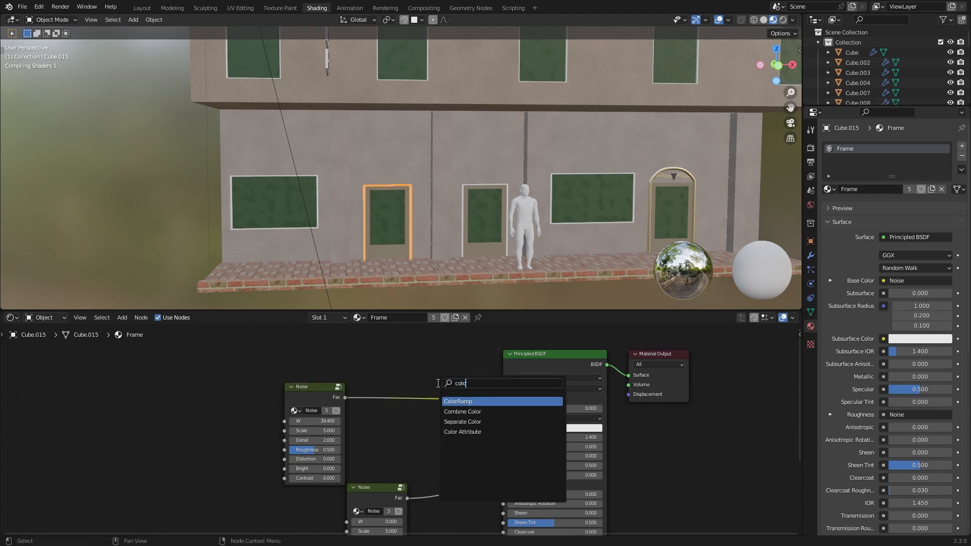
pyautogui.press('Return')
pyautogui.click(349, 383)
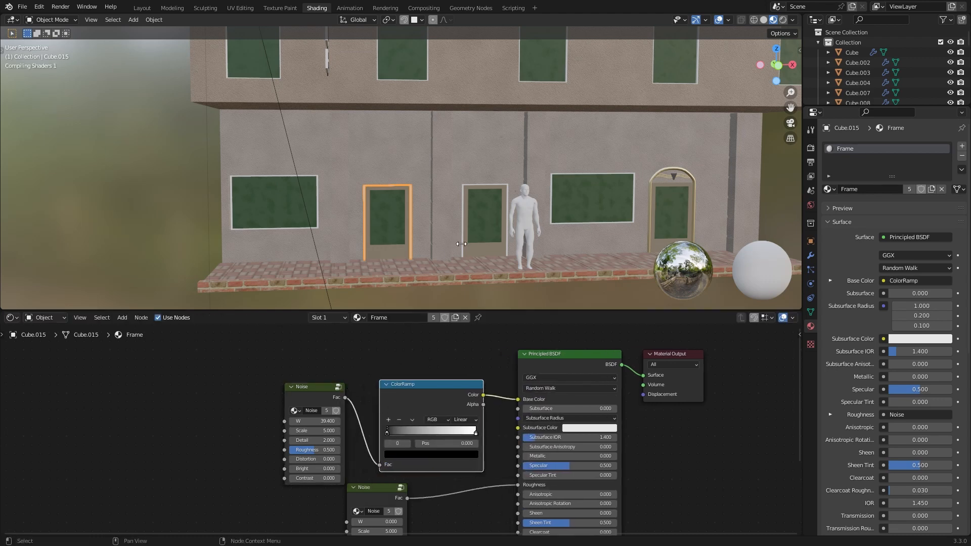
# - Move the ColorRamp's black stop to 0.35 and set the upper Noise node's Scale to 45
pyautogui.scroll(3, 453, 244)
pyautogui.moveTo(319, 234); pyautogui.dragTo(399, 198, button='middle')
pyautogui.scroll(3, 391, 208)
pyautogui.scroll(3, 398, 198)
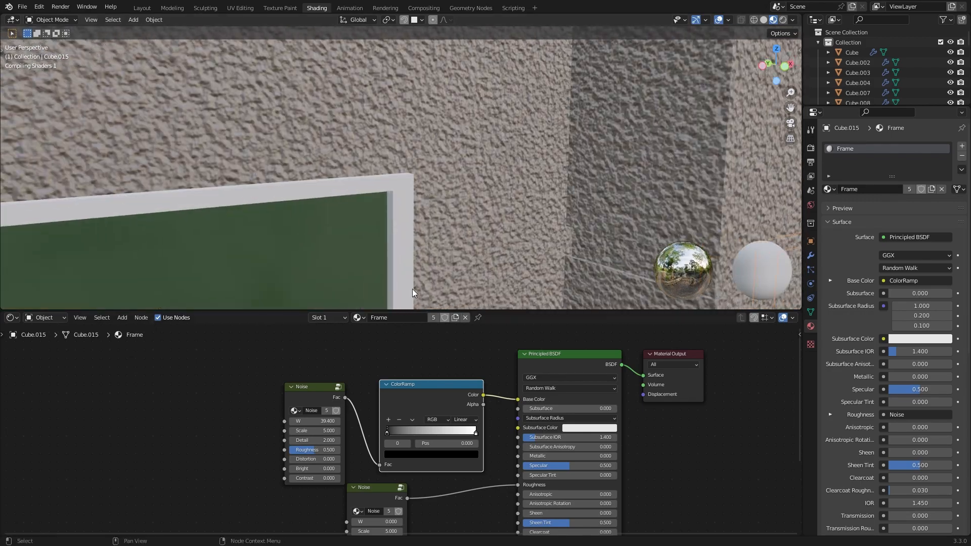
pyautogui.moveTo(386, 433); pyautogui.dragTo(421, 432)
pyautogui.scroll(-5, 399, 217)
pyautogui.moveTo(399, 217); pyautogui.dragTo(439, 216, button='middle')
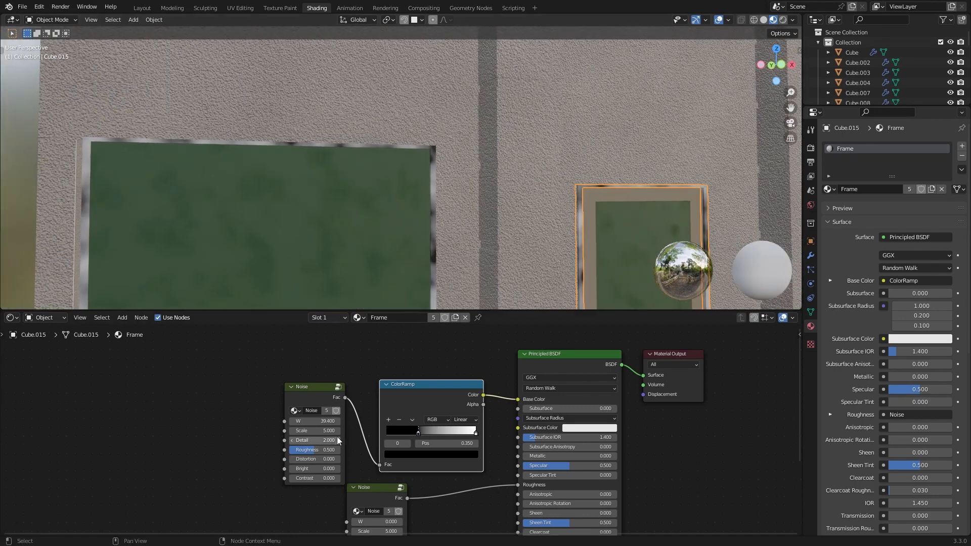
pyautogui.moveTo(320, 431); pyautogui.dragTo(485, 430)
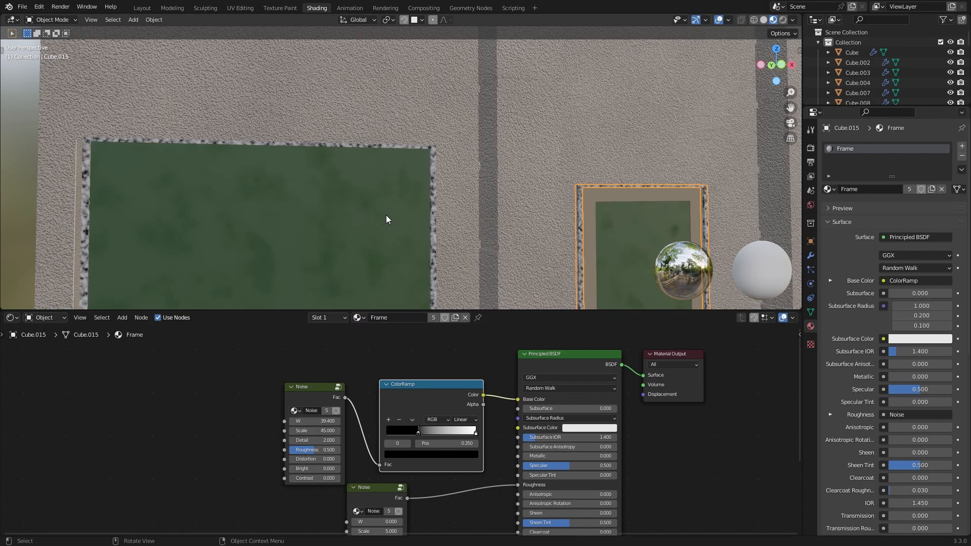
# - Move the ColorRamp's black stop to 0.114 to soften the dark spots on the frames
pyautogui.scroll(-3, 386, 214)
pyautogui.scroll(5, 424, 178)
pyautogui.keyDown('shift'); pyautogui.moveTo(357, 223); pyautogui.dragTo(439, 251, button='middle'); pyautogui.keyUp('shift')
pyautogui.scroll(-3, 447, 244)
pyautogui.moveTo(419, 433); pyautogui.dragTo(390, 433)
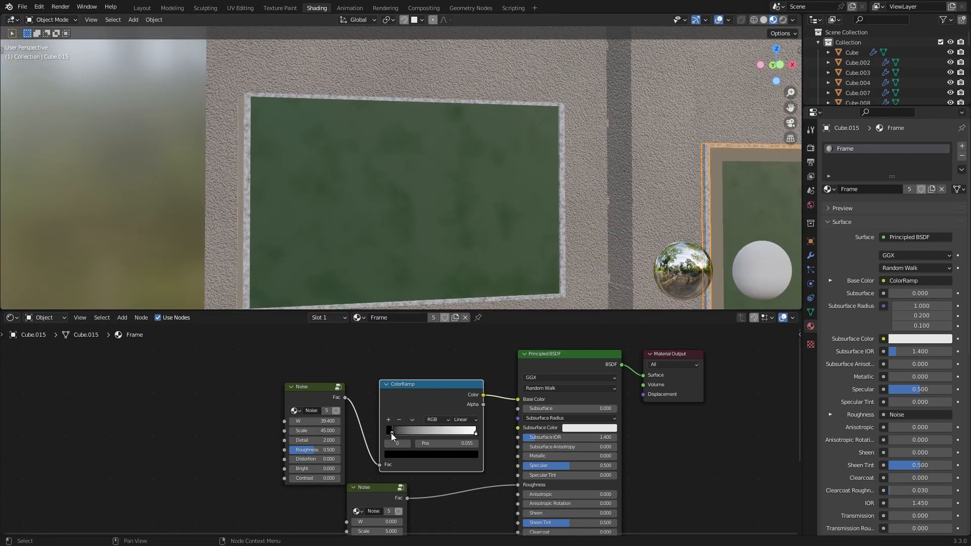
pyautogui.moveTo(372, 217); pyautogui.dragTo(350, 218, button='middle')
pyautogui.scroll(3, 432, 205)
pyautogui.keyDown('shift'); pyautogui.moveTo(617, 219); pyautogui.dragTo(397, 223, button='middle'); pyautogui.keyUp('shift')
# - Route the lower Noise node directly to the material output as a preview and set its Scale to 20.7
pyautogui.moveTo(448, 484); pyautogui.dragTo(442, 427, button='middle')
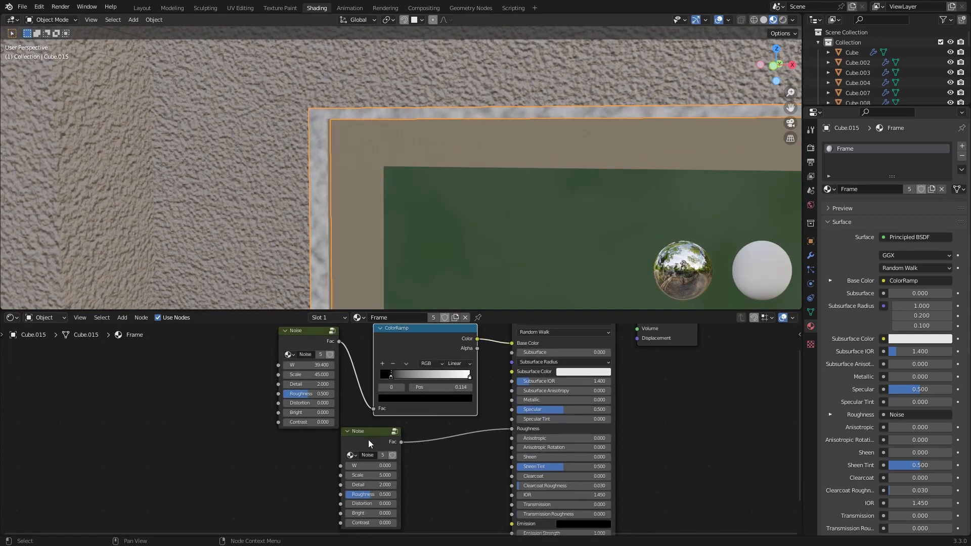
pyautogui.moveTo(370, 445); pyautogui.dragTo(363, 452)
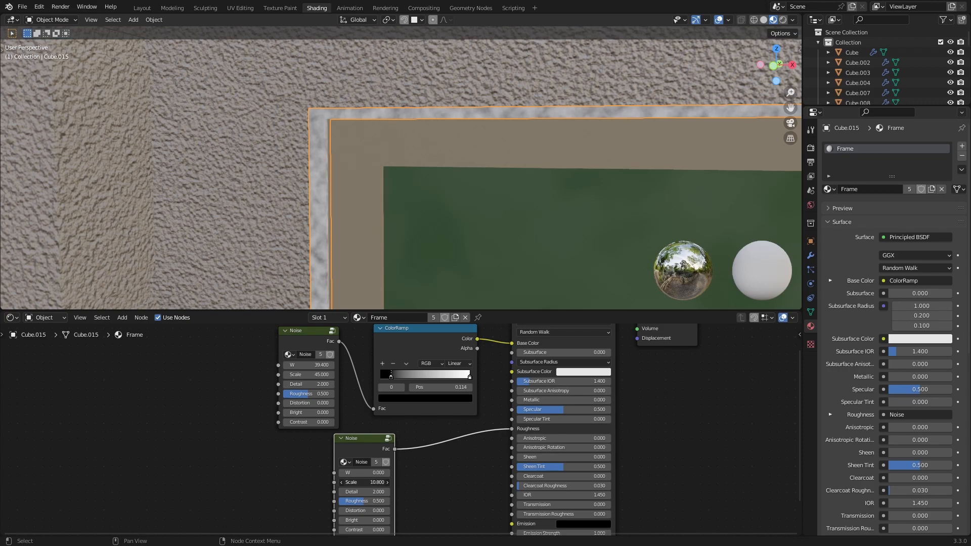
pyautogui.keyDown('ctrl'); pyautogui.keyDown('shift'); pyautogui.click(365, 442); pyautogui.keyUp('shift'); pyautogui.keyUp('ctrl')
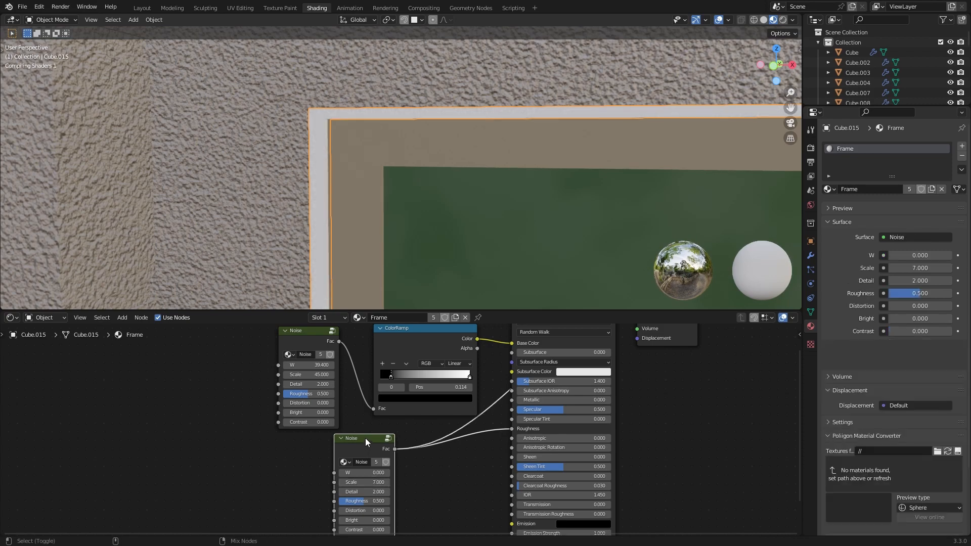
pyautogui.scroll(-5, 401, 242)
pyautogui.moveTo(377, 208); pyautogui.dragTo(350, 213, button='middle')
pyautogui.scroll(2, 350, 212)
pyautogui.moveTo(364, 482); pyautogui.dragTo(400, 482)
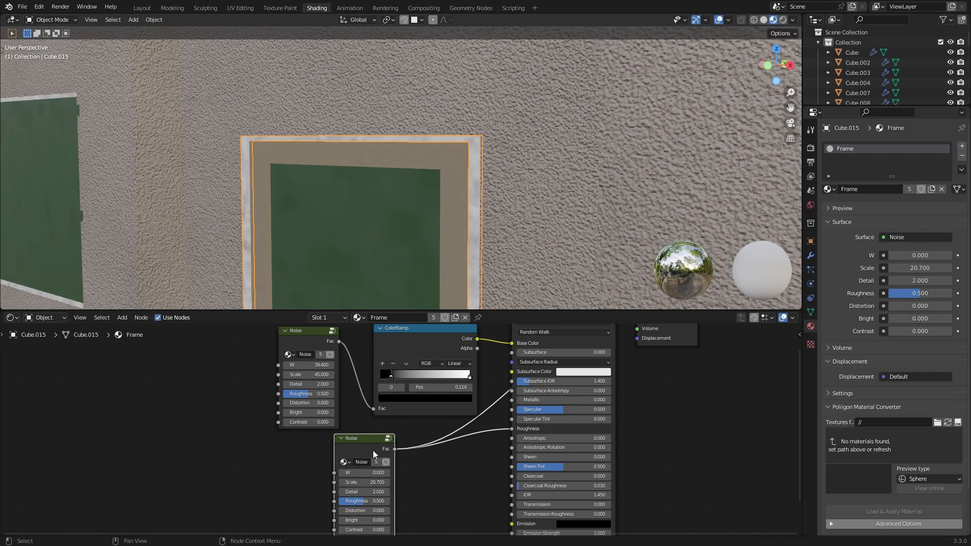
# - Shift the lower Noise node aside and insert a Clamp node between it and the Principled BSDF's Roughness input
pyautogui.moveTo(374, 453); pyautogui.dragTo(316, 462)
pyautogui.hotkey('shift', 'a')
pyautogui.click(296, 420)
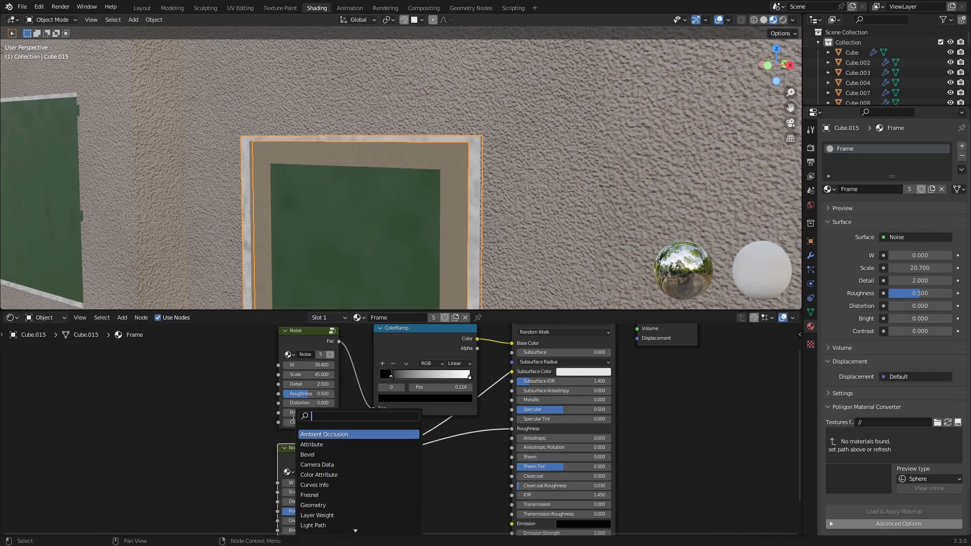
pyautogui.write('cl')
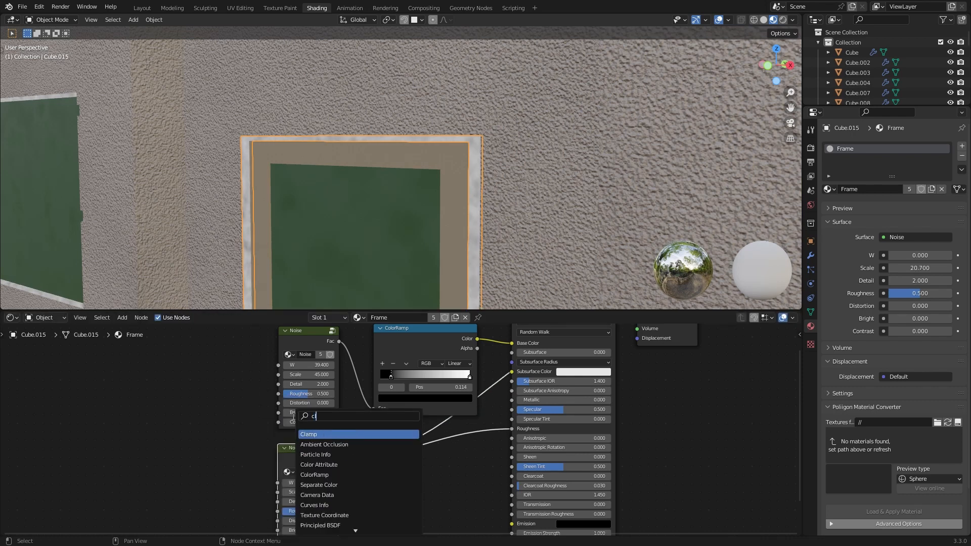
pyautogui.press('Return')
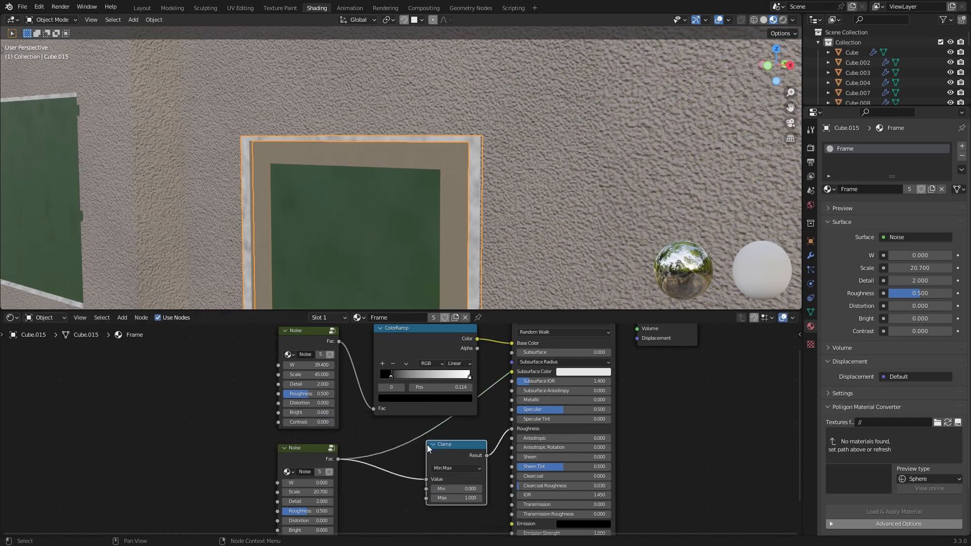
pyautogui.click(425, 460)
pyautogui.moveTo(408, 455); pyautogui.dragTo(367, 459, button='middle')
pyautogui.moveTo(413, 462); pyautogui.dragTo(389, 470)
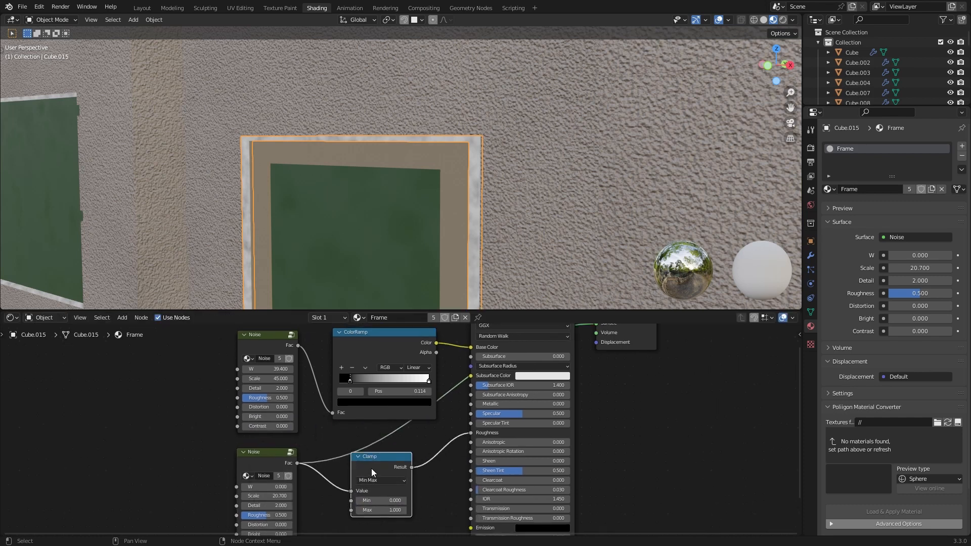
# - Set the Clamp node's Min to 0.3 and Max to 0.6
pyautogui.scroll(2, 386, 244)
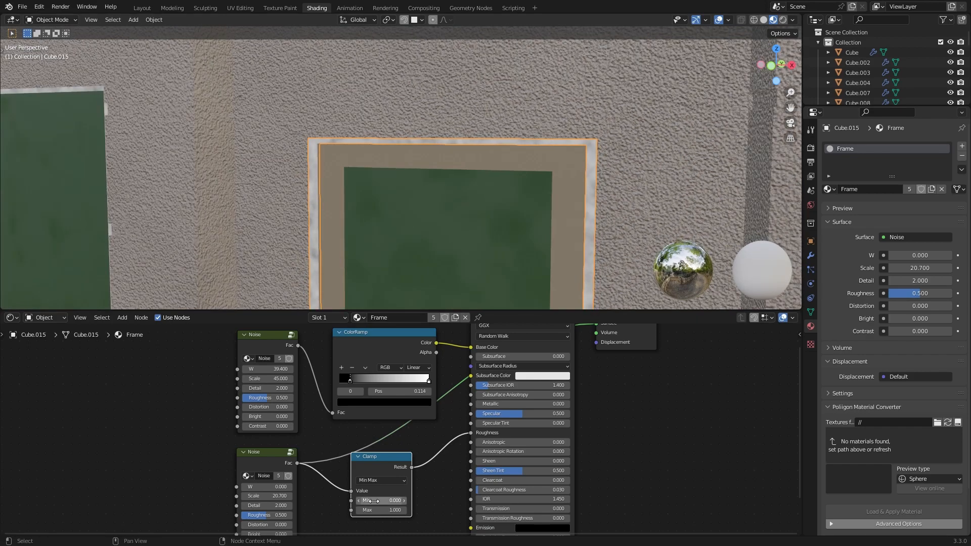
pyautogui.click(375, 500)
pyautogui.press('Return')
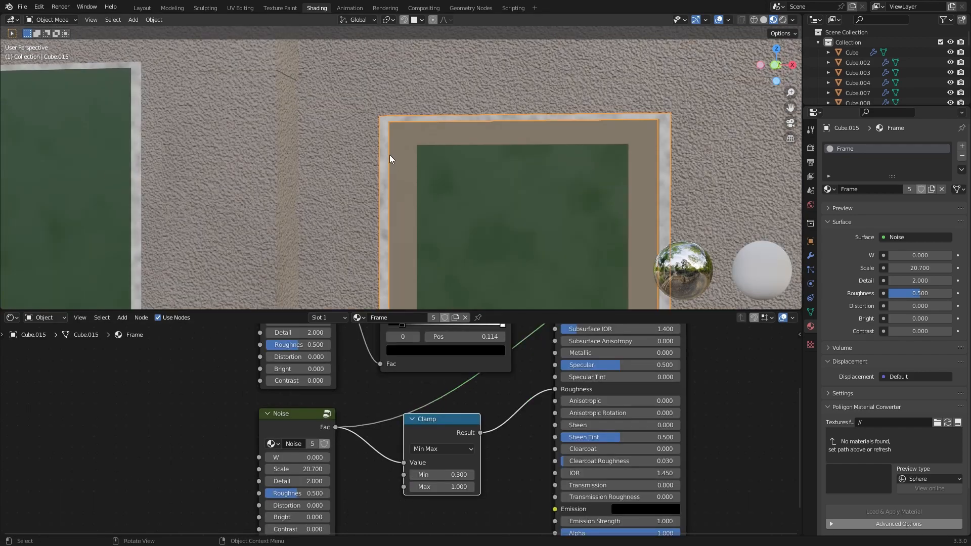
pyautogui.moveTo(390, 155); pyautogui.dragTo(357, 217, button='middle')
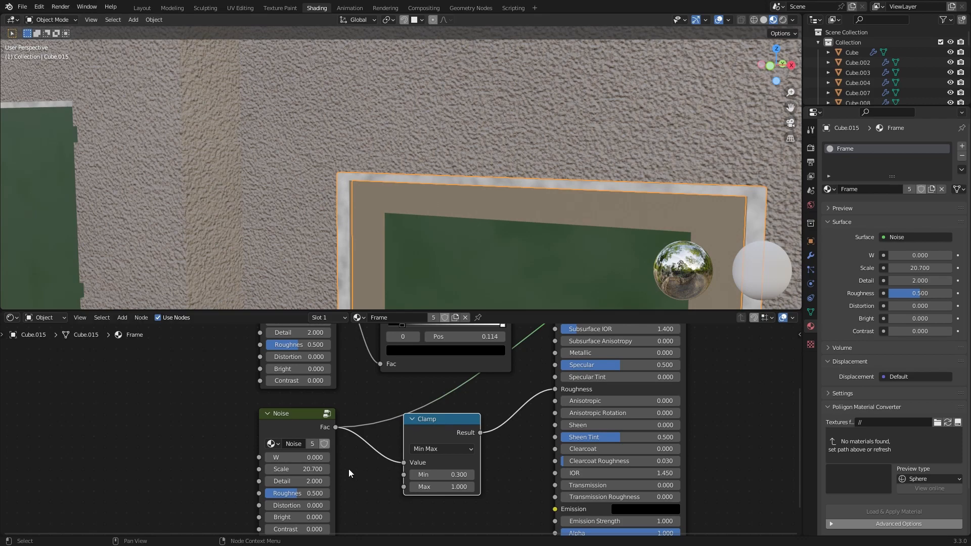
pyautogui.moveTo(348, 470); pyautogui.dragTo(371, 462, button='middle')
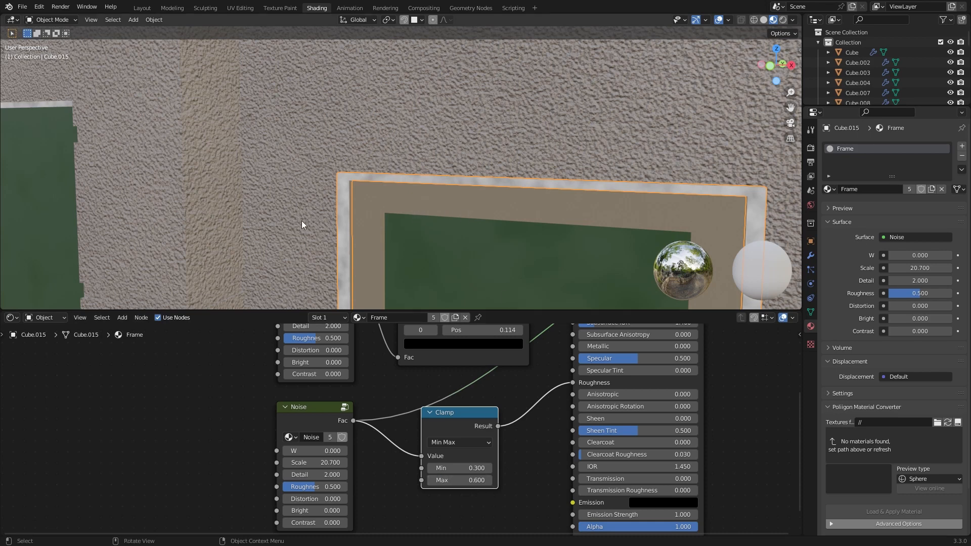
# - Set the Clamp node's Max to 0.9 and Min to 0.6
pyautogui.click(469, 481)
pyautogui.press('BackSpace')
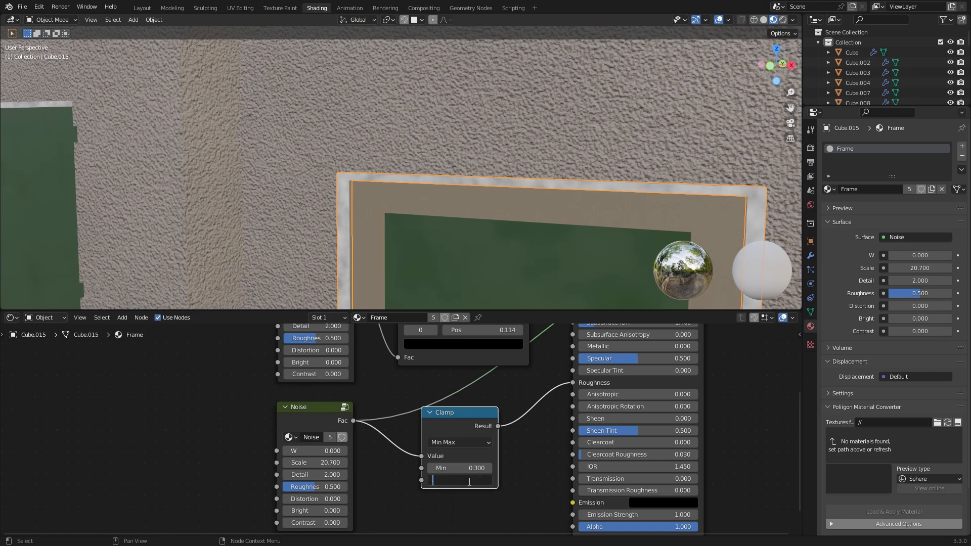
pyautogui.write('.9')
pyautogui.click(473, 469)
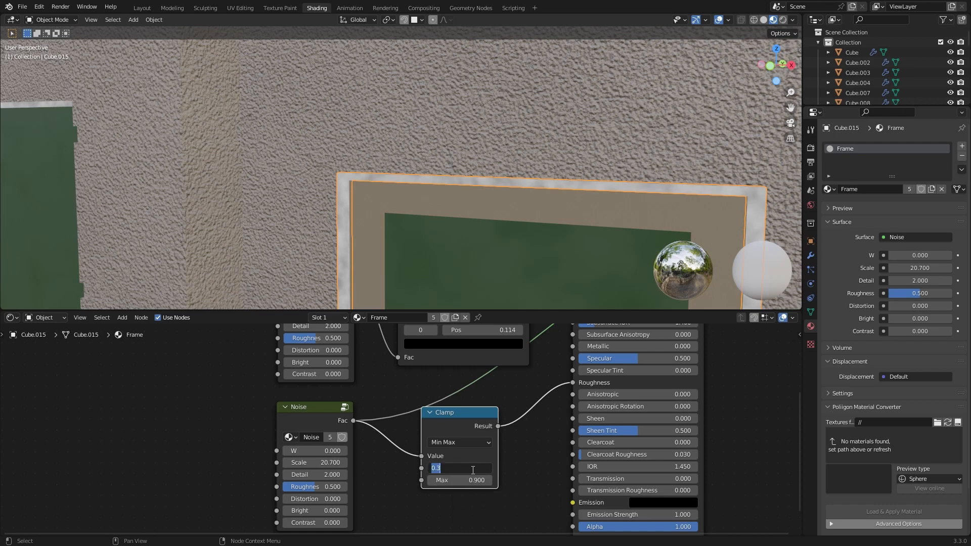
pyautogui.press('BackSpace')
pyautogui.write('.6')
pyautogui.press('Return')
pyautogui.moveTo(419, 430); pyautogui.dragTo(391, 447, button='middle')
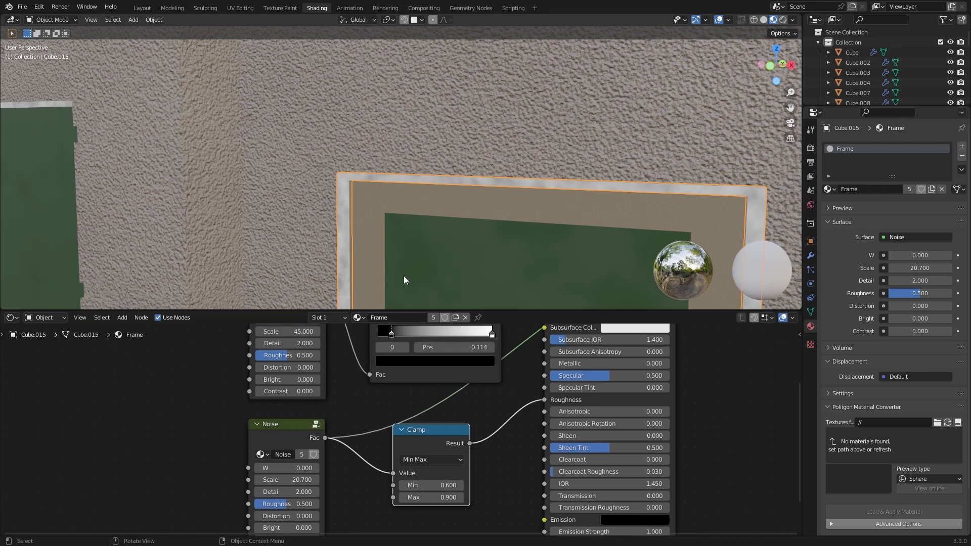
# - Restore the Principled BSDF as the Frame material's surface output in place of the Noise preview
pyautogui.moveTo(403, 275); pyautogui.dragTo(351, 232, button='middle')
pyautogui.scroll(-3, 350, 230)
pyautogui.moveTo(392, 407); pyautogui.dragTo(378, 480, button='middle')
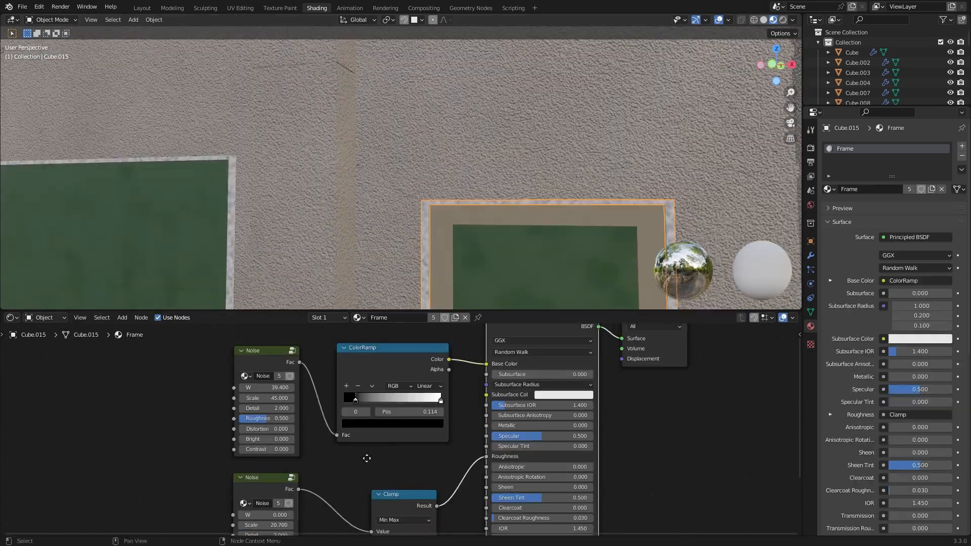
pyautogui.scroll(1, 376, 472)
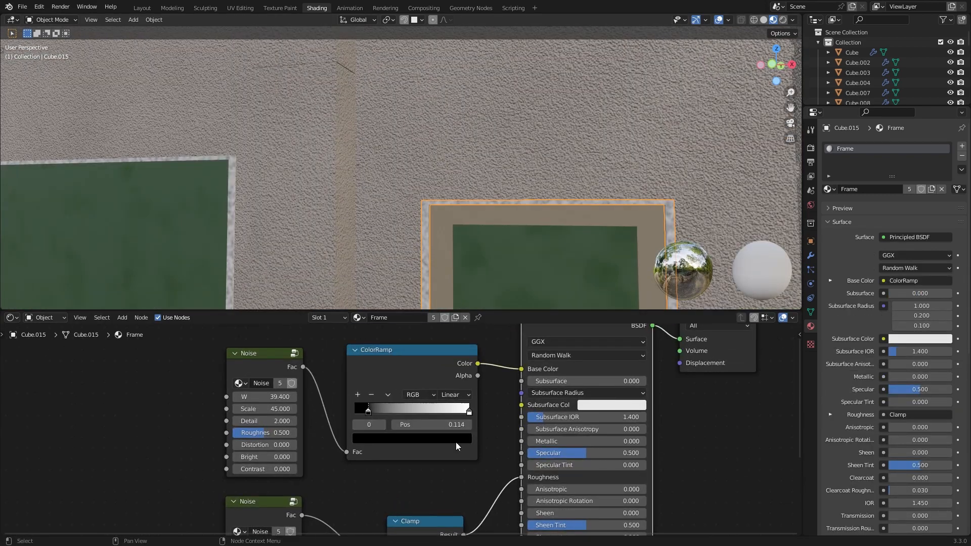
pyautogui.click(381, 438)
pyautogui.moveTo(345, 522); pyautogui.dragTo(497, 448, button='middle')
pyautogui.scroll(1, 421, 430)
pyautogui.scroll(-1, 407, 432)
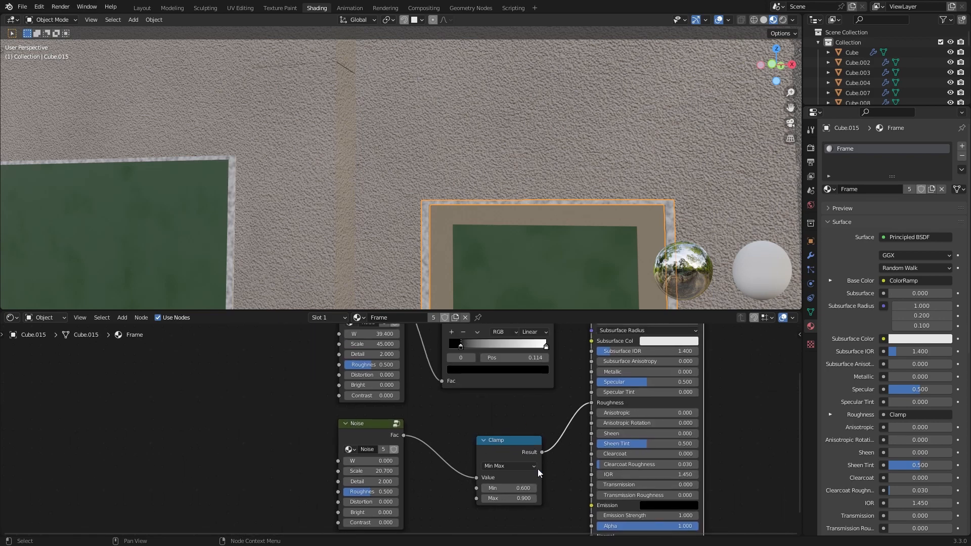
# - Select the door object and add a Noise node feeding the Base Color of its Door material
pyautogui.moveTo(432, 442); pyautogui.dragTo(393, 529, button='middle')
pyautogui.scroll(-1, 374, 435)
pyautogui.scroll(-5, 329, 238)
pyautogui.scroll(4, 335, 219)
pyautogui.moveTo(327, 239); pyautogui.dragTo(365, 219, button='middle')
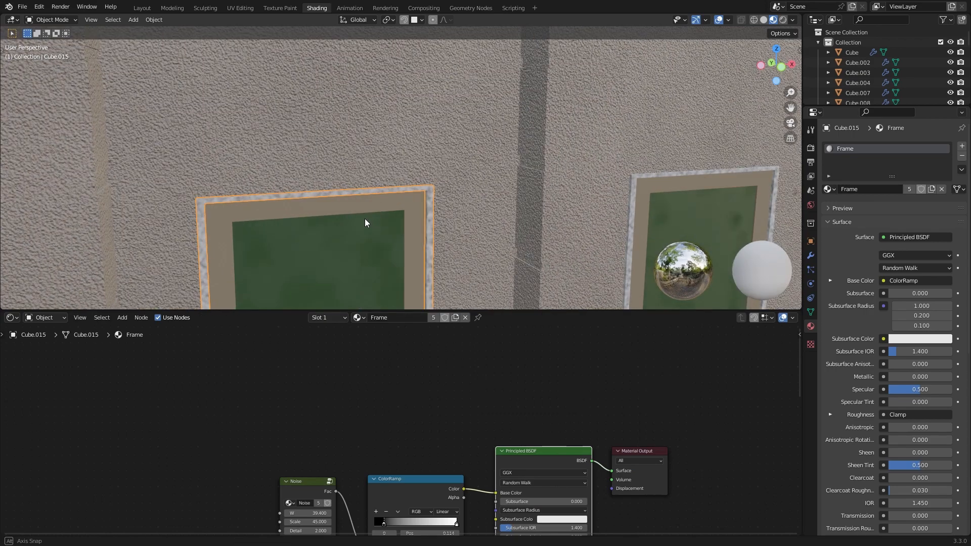
pyautogui.click(399, 203)
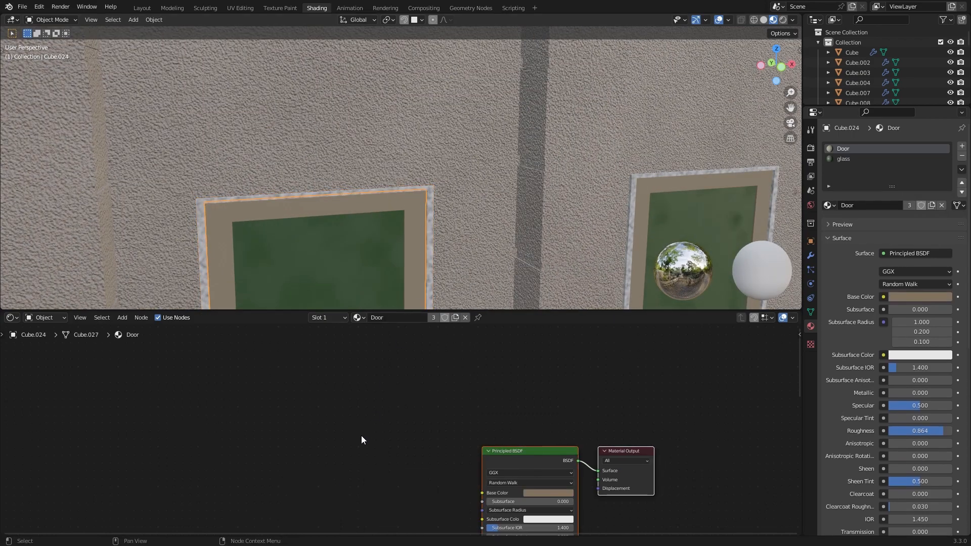
pyautogui.moveTo(368, 462); pyautogui.dragTo(373, 368, button='middle')
pyautogui.scroll(3, 368, 389)
pyautogui.hotkey('shift', 'a')
pyautogui.click(368, 390)
pyautogui.write('noise')
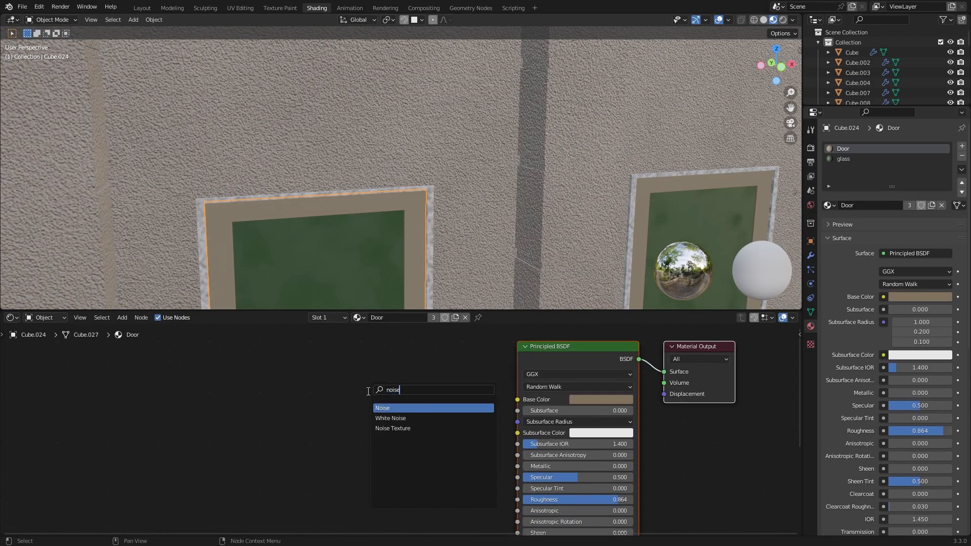
pyautogui.press('Return')
pyautogui.moveTo(411, 398); pyautogui.dragTo(517, 399)
# - Insert a ColorRamp node between the Door material's Noise node and the Principled BSDF's Base Color
pyautogui.hotkey('shift', 'a')
pyautogui.click(356, 384)
pyautogui.write('color')
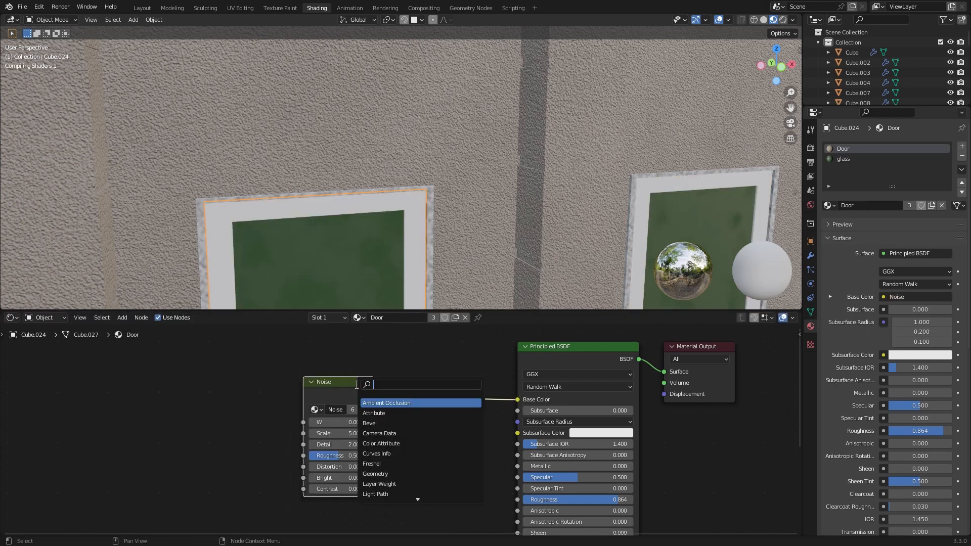
pyautogui.press('Return')
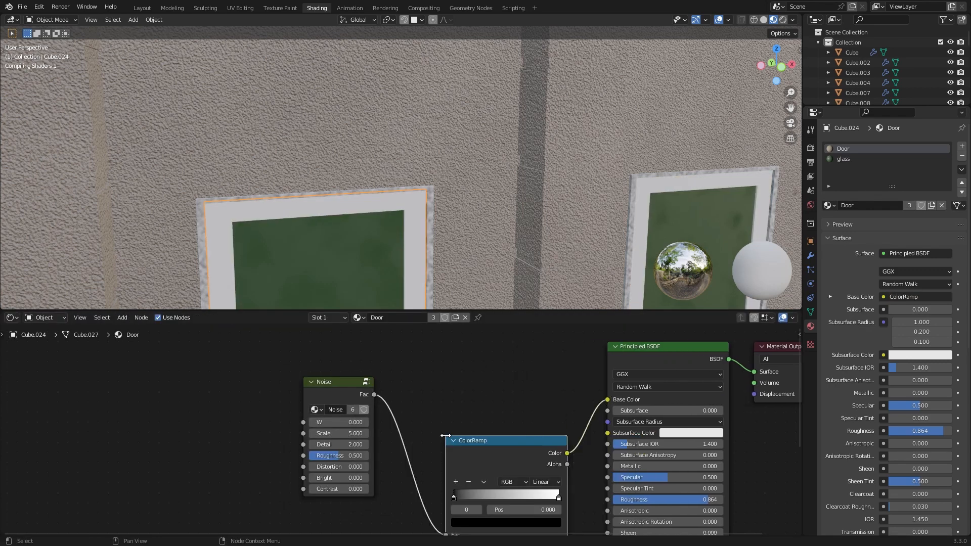
pyautogui.click(490, 364)
# - Color the ColorRamp's first stop dark brown at position 0.223 and the second stop light cream at 0.777
pyautogui.click(497, 460)
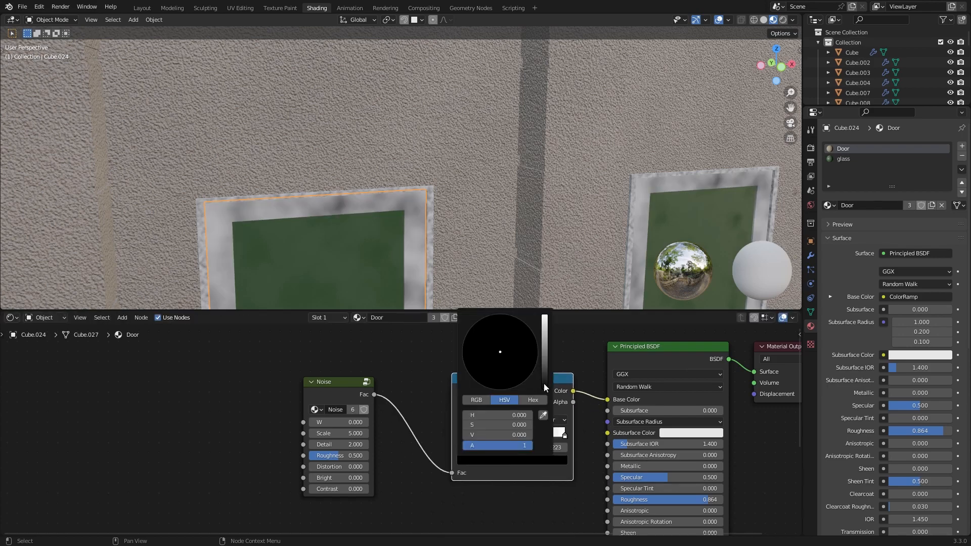
pyautogui.moveTo(544, 384); pyautogui.dragTo(495, 361)
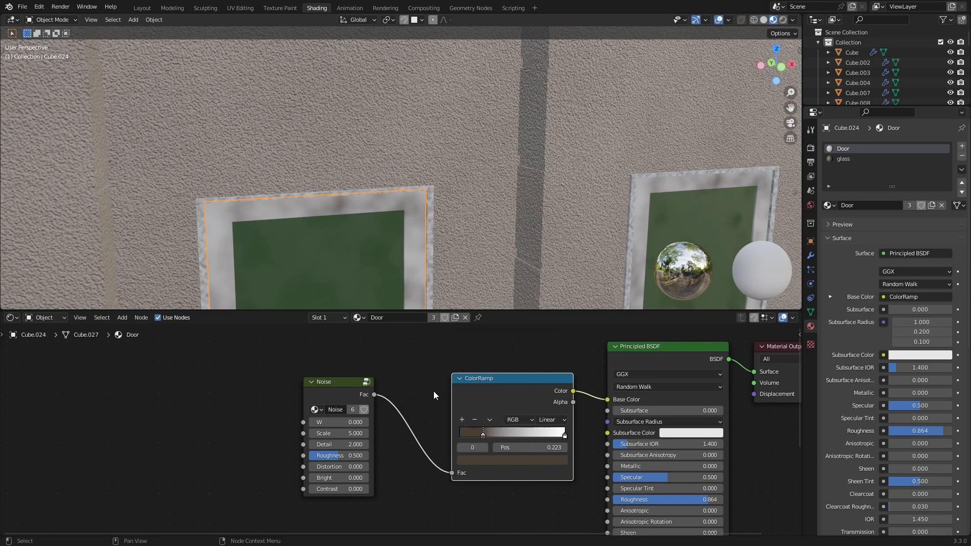
pyautogui.moveTo(564, 434); pyautogui.dragTo(541, 434)
pyautogui.click(543, 461)
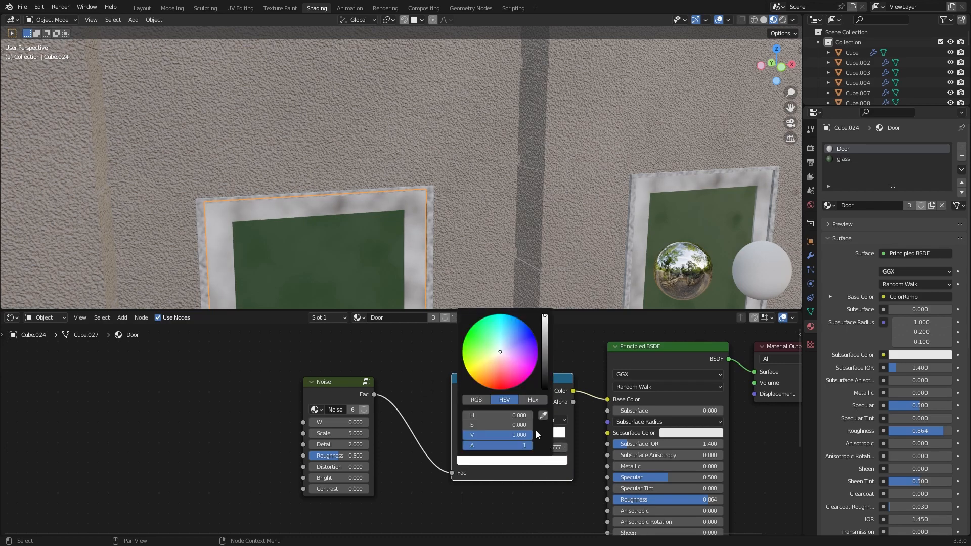
pyautogui.click(495, 359)
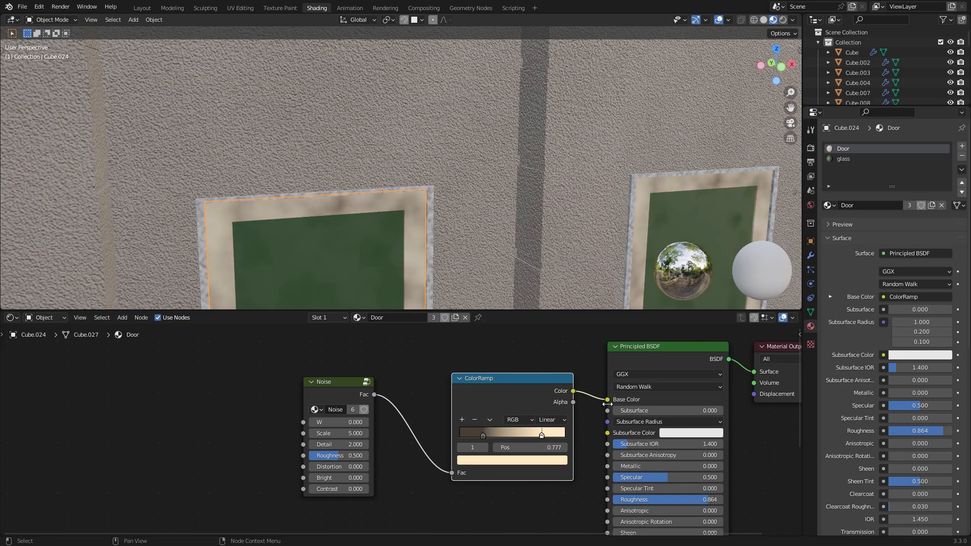
# - Disconnect the ColorRamp from Base Color and copy the Principled BSDF's original Base Color hex value
pyautogui.moveTo(608, 400); pyautogui.dragTo(607, 407)
pyautogui.click(674, 401)
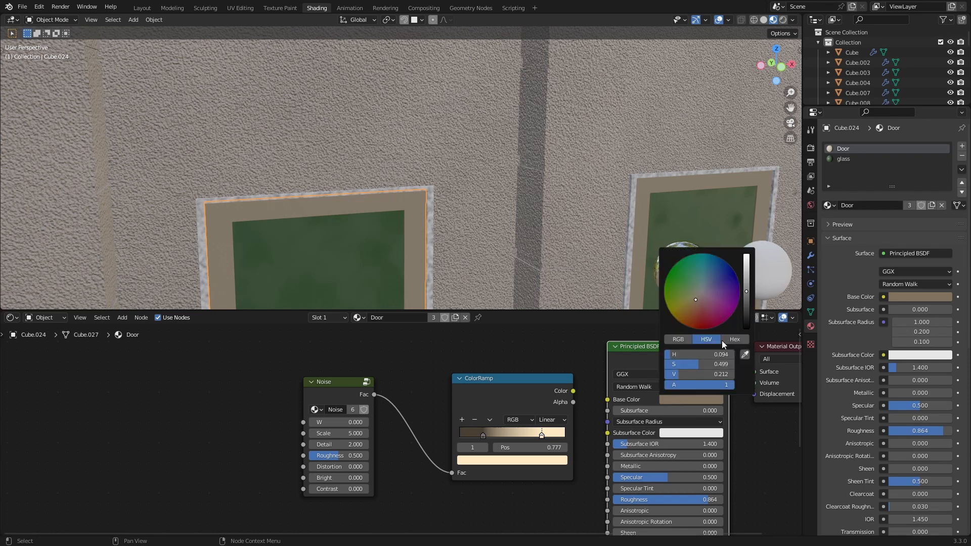
pyautogui.click(734, 338)
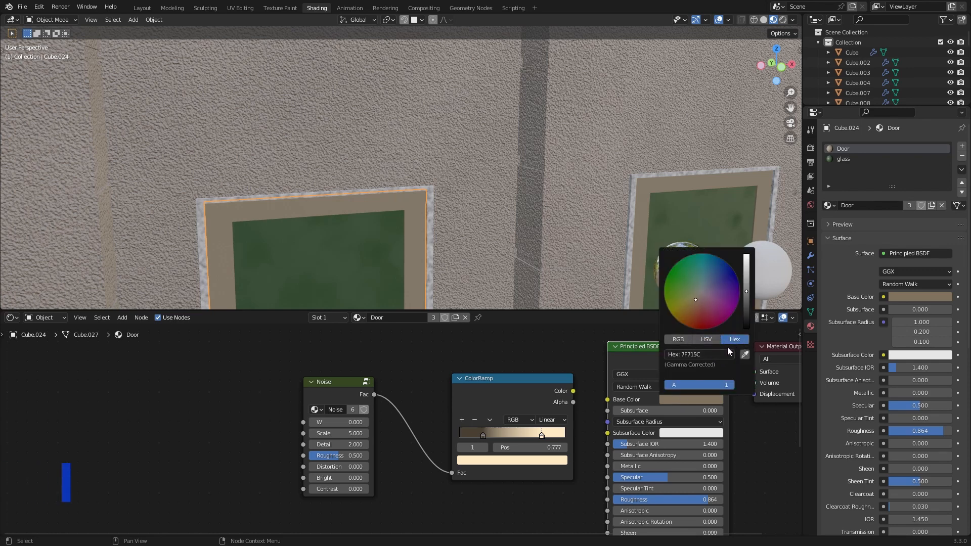
pyautogui.click(703, 356)
pyautogui.hotkey('ctrl', 'c')
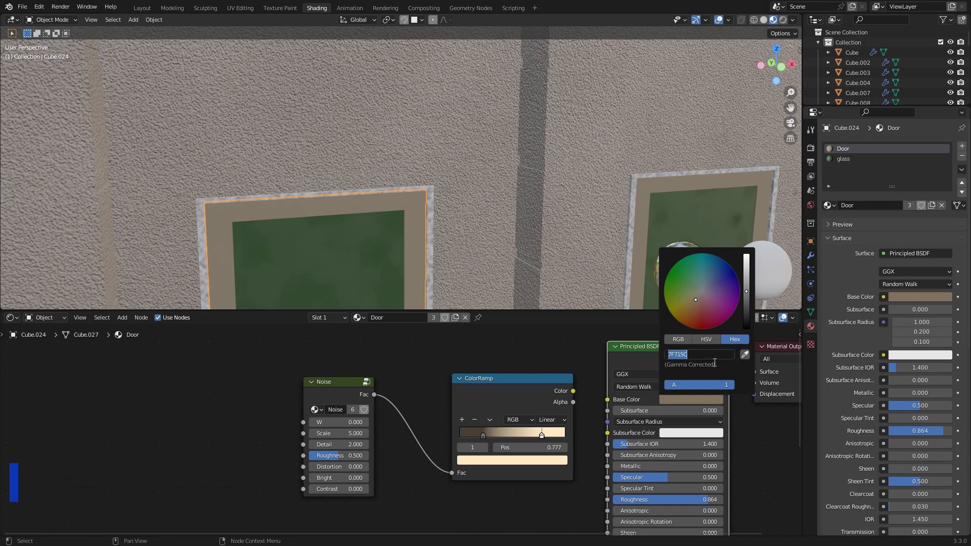
# - Set the ColorRamp's first stop to the copied hex color 7F715C
pyautogui.click(527, 359)
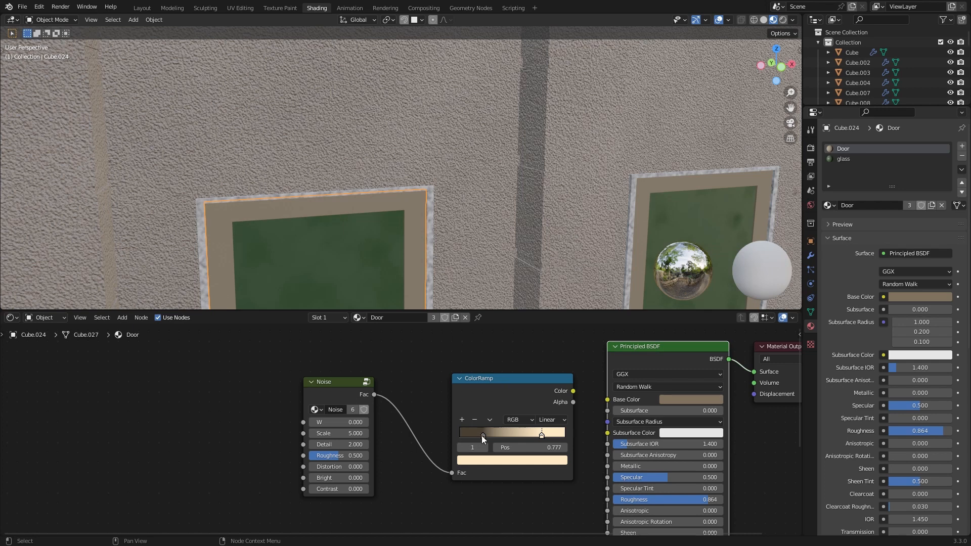
pyautogui.click(481, 435)
pyautogui.click(496, 460)
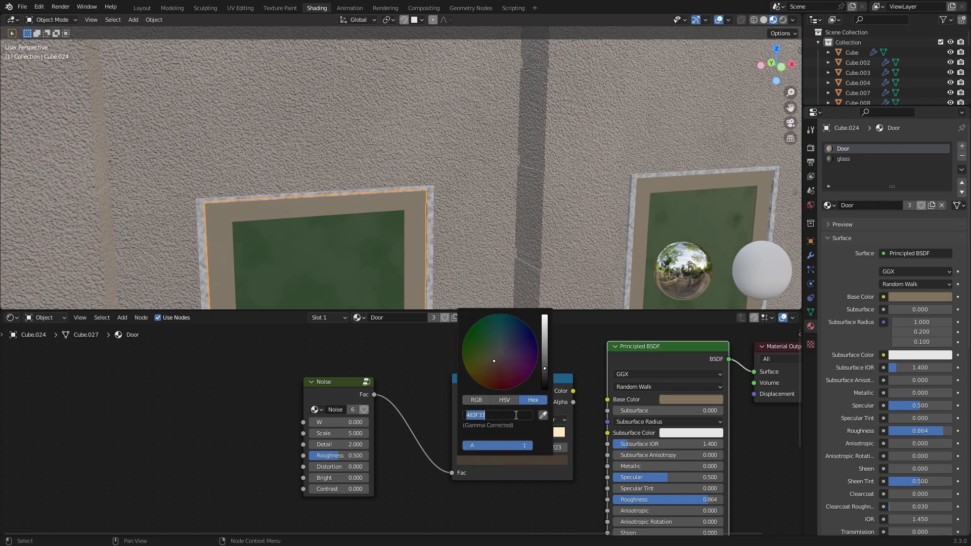
pyautogui.hotkey('ctrl', 'v')
pyautogui.press('Return')
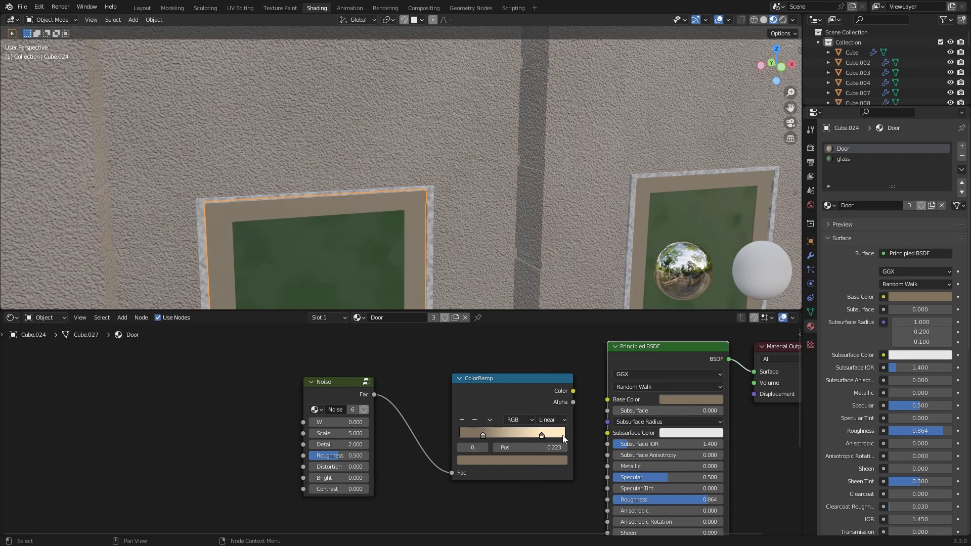
# - Paste 7F715C into the ColorRamp's second stop and shift it to a brighter, redder tone with value 0.277
pyautogui.click(541, 435)
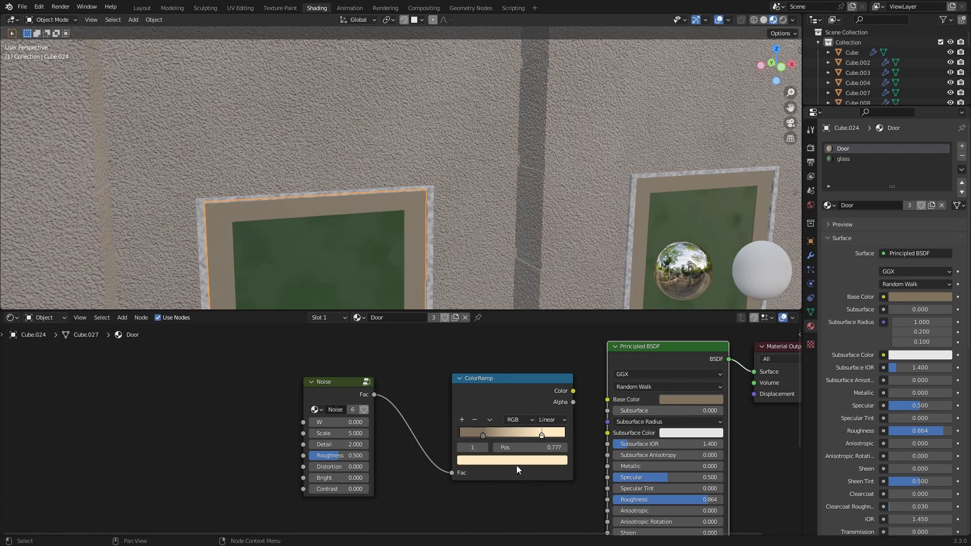
pyautogui.click(518, 461)
pyautogui.hotkey('ctrl', 'v')
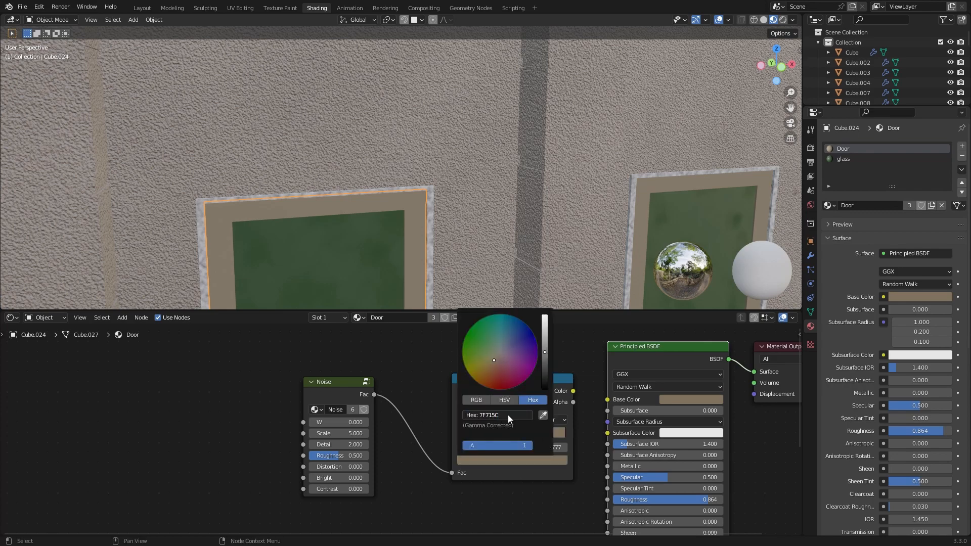
pyautogui.click(511, 400)
pyautogui.moveTo(545, 352); pyautogui.dragTo(545, 350)
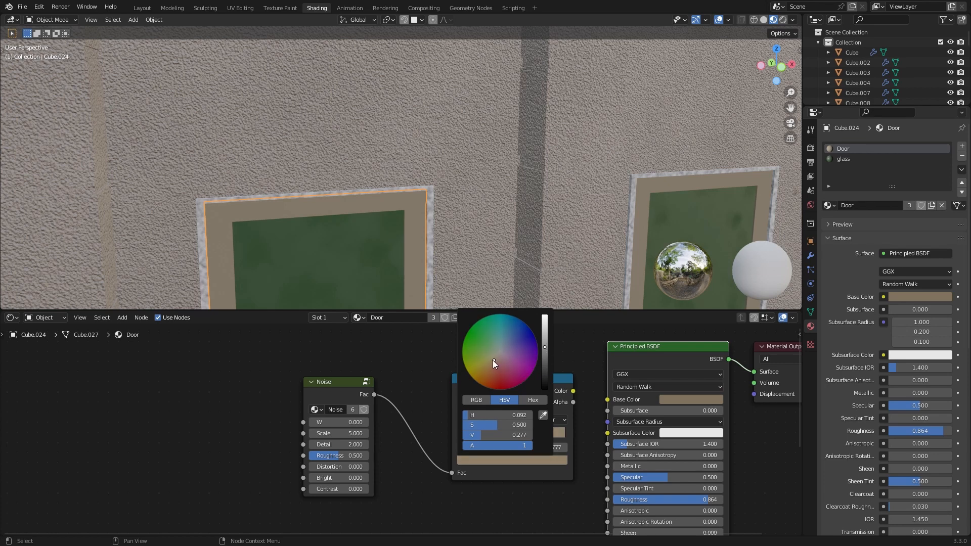
pyautogui.moveTo(493, 360); pyautogui.dragTo(498, 363)
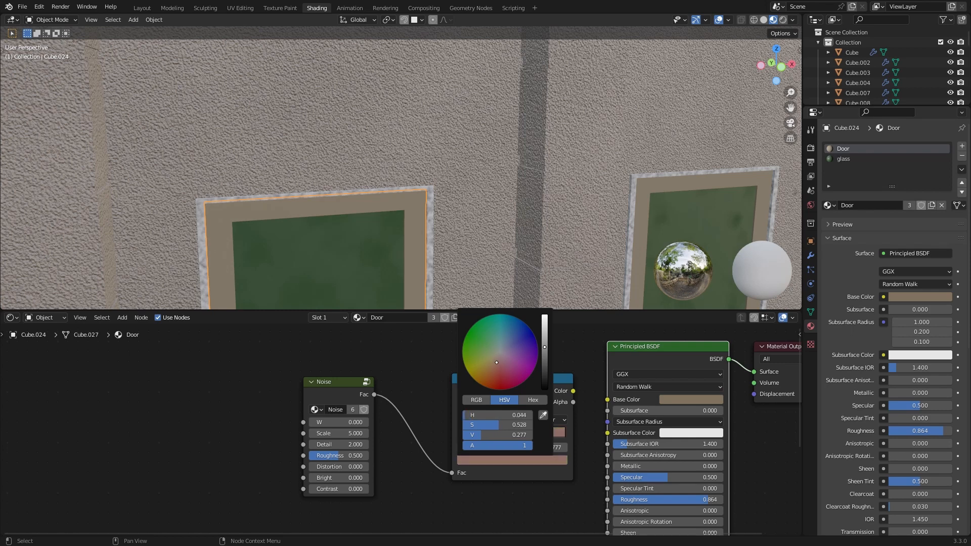
# - Reconnect the ColorRamp's Color output to the Principled BSDF's Base Color
pyautogui.moveTo(410, 403); pyautogui.dragTo(432, 395, button='middle')
pyautogui.moveTo(536, 386); pyautogui.dragTo(514, 389)
pyautogui.moveTo(572, 386); pyautogui.dragTo(629, 392)
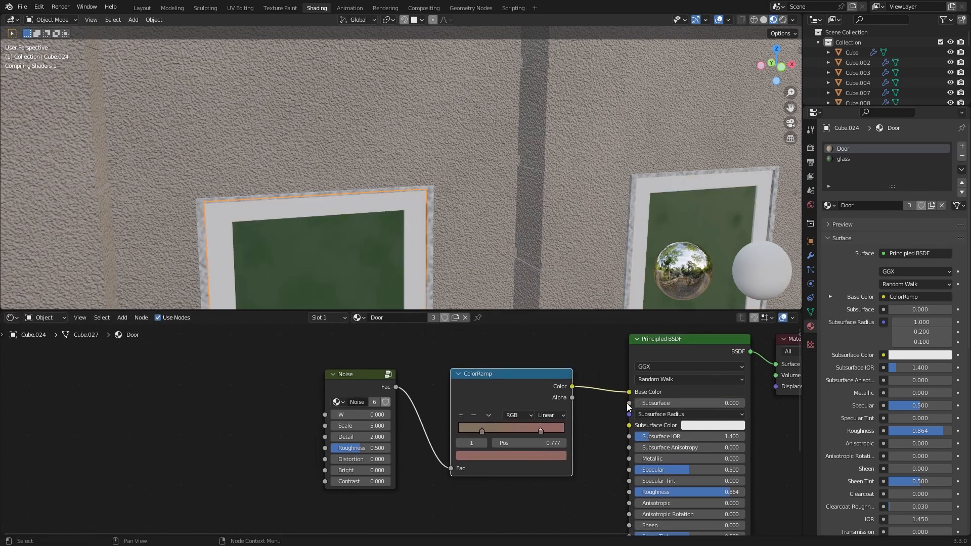
pyautogui.moveTo(440, 233); pyautogui.dragTo(484, 214, button='middle')
pyautogui.scroll(2, 484, 211)
pyautogui.moveTo(396, 384); pyautogui.dragTo(419, 390, button='middle')
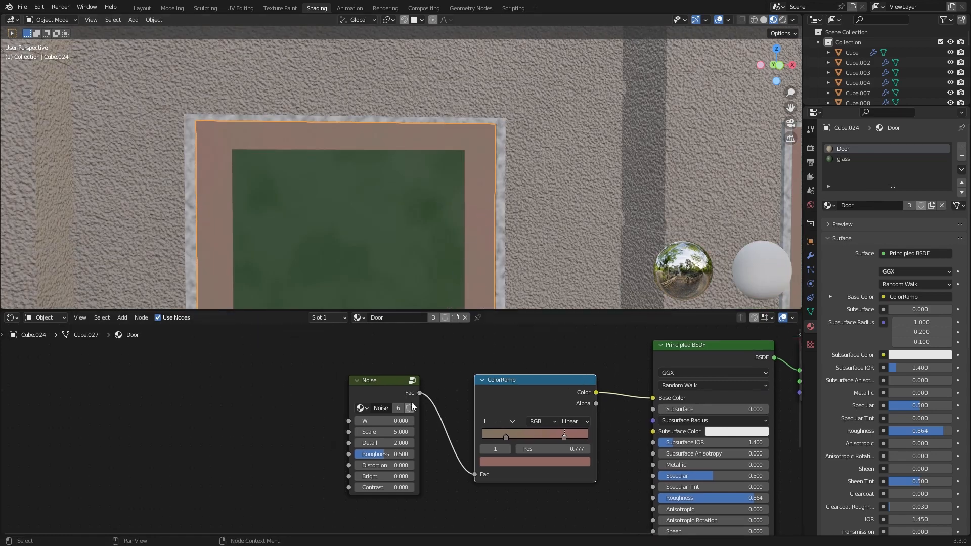
# - Set the Noise node's Scale to 14.6, shift the node aside and preview the ColorRamp on the surface
pyautogui.moveTo(391, 432); pyautogui.dragTo(438, 432)
pyautogui.keyDown('ctrl'); pyautogui.keyDown('shift'); pyautogui.click(392, 387); pyautogui.keyUp('shift'); pyautogui.keyUp('ctrl')
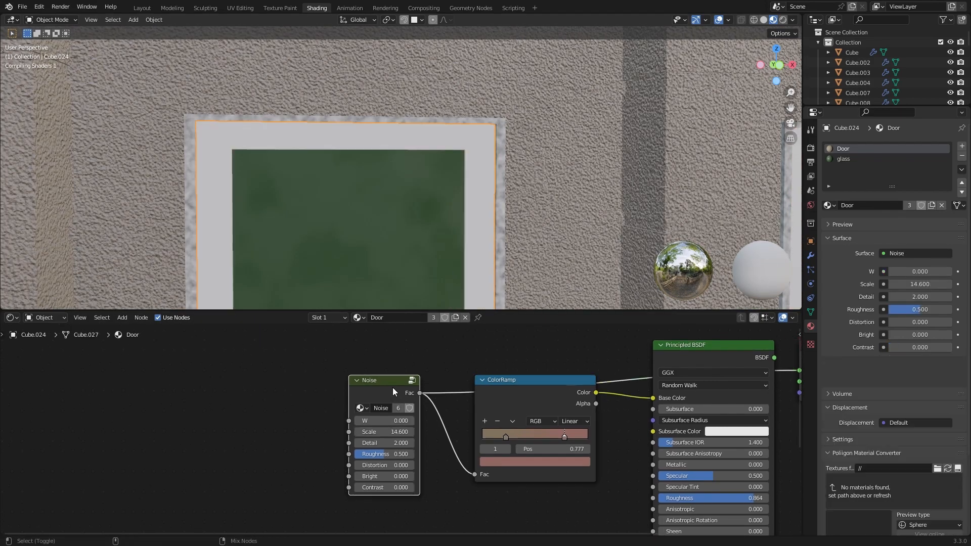
pyautogui.moveTo(393, 388); pyautogui.dragTo(352, 397)
pyautogui.keyDown('ctrl'); pyautogui.keyDown('shift'); pyautogui.click(515, 395); pyautogui.keyUp('shift'); pyautogui.keyUp('ctrl')
pyautogui.moveTo(511, 395); pyautogui.dragTo(460, 405, button='middle')
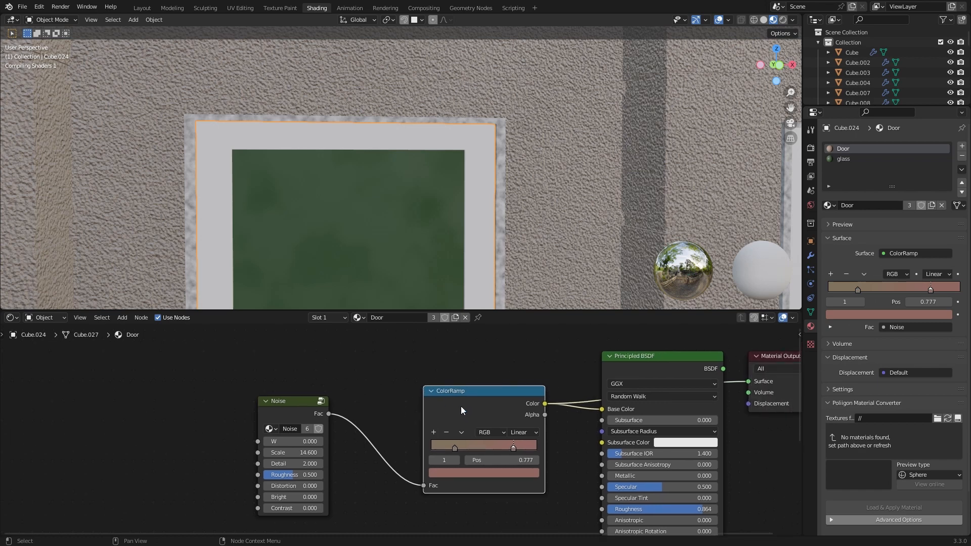
# - Move the ColorRamp's first stop to 0.482 and the second to 1.0, and retouch the second stop's color
pyautogui.moveTo(454, 447); pyautogui.dragTo(481, 450)
pyautogui.moveTo(416, 251); pyautogui.dragTo(454, 212, button='middle')
pyautogui.scroll(-3, 400, 247)
pyautogui.click(537, 449)
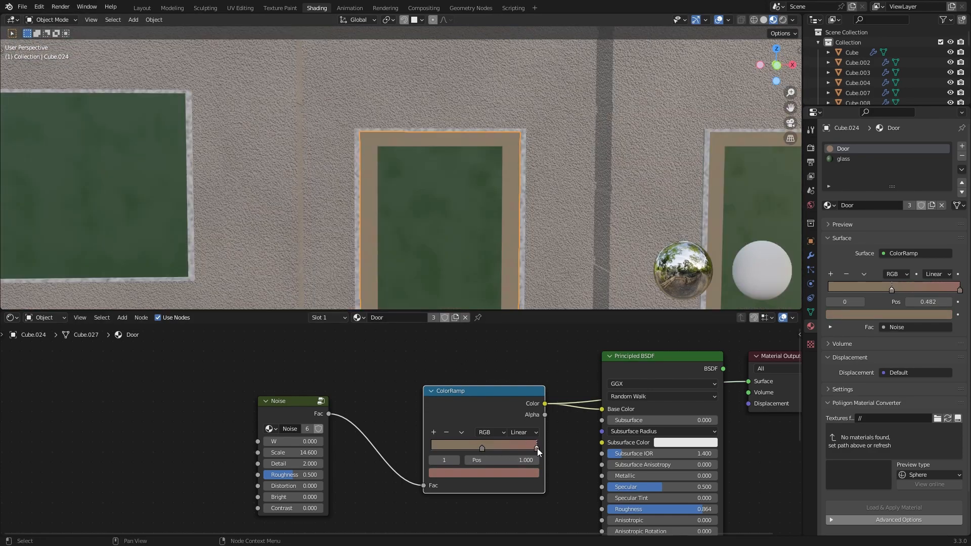
pyautogui.click(533, 472)
pyautogui.moveTo(464, 438)
pyautogui.mouseDown()
pyautogui.moveTo(454, 438)
pyautogui.moveTo(465, 438)
pyautogui.mouseUp()
pyautogui.scroll(-3, 418, 251)
pyautogui.moveTo(418, 251); pyautogui.dragTo(385, 259, button='middle')
# - Add a second Noise node below the ColorRamp and connect its Fac output to the Principled BSDF's Roughness
pyautogui.moveTo(447, 503); pyautogui.dragTo(496, 390, button='middle')
pyautogui.hotkey('shift', 'a')
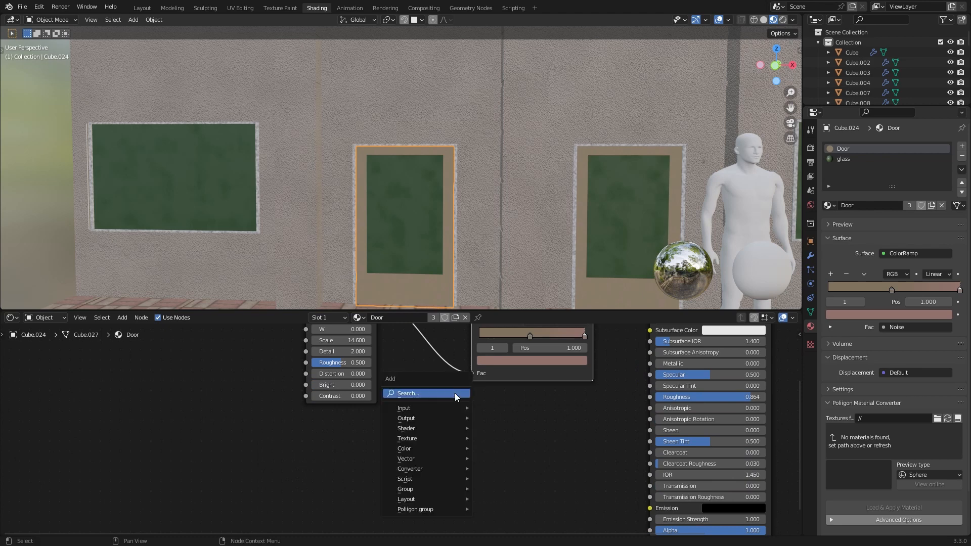
pyautogui.click(454, 393)
pyautogui.write('noise')
pyautogui.press('Return')
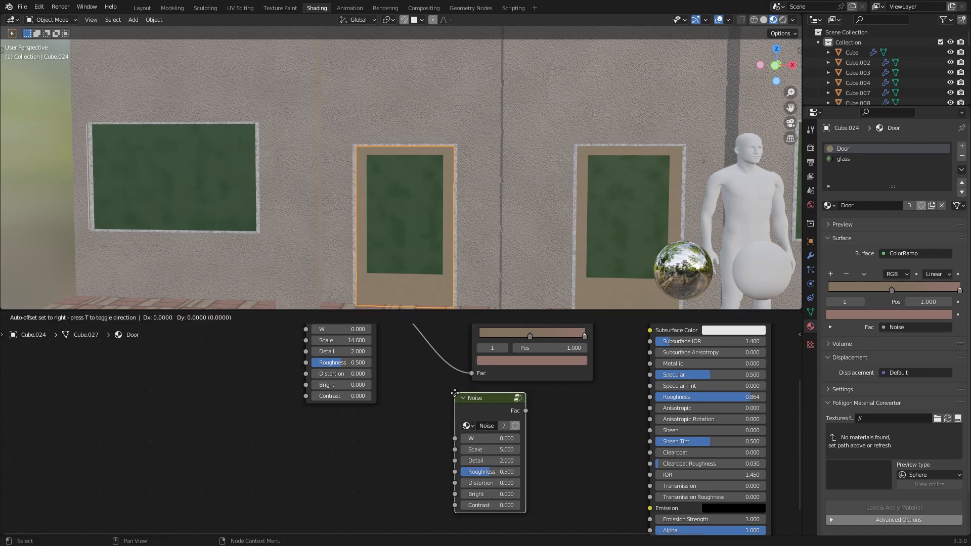
pyautogui.click(579, 435)
pyautogui.moveTo(579, 435); pyautogui.dragTo(431, 437)
# - Restore the Principled BSDF as the Door material's surface output in place of the ColorRamp preview
pyautogui.moveTo(547, 412); pyautogui.dragTo(457, 464, button='middle')
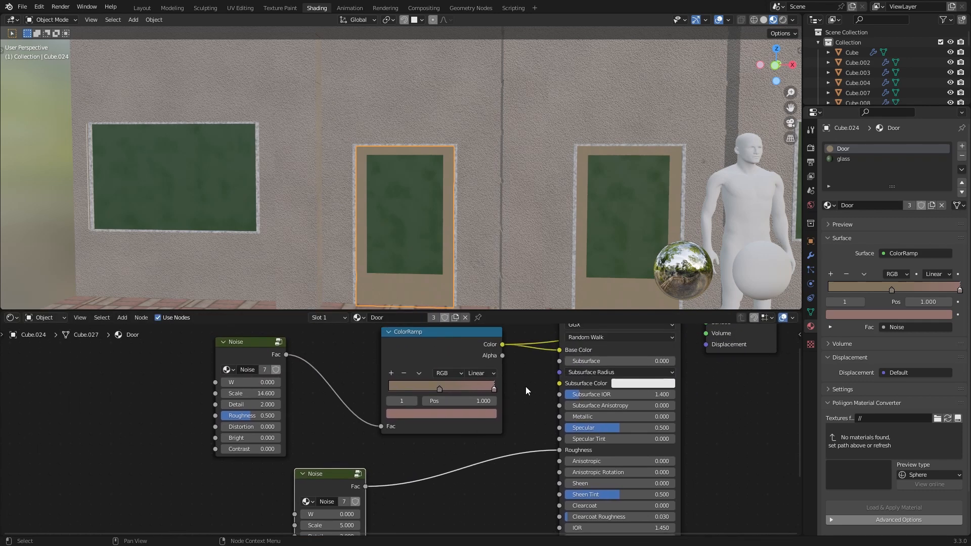
pyautogui.moveTo(513, 409); pyautogui.dragTo(393, 509, button='middle')
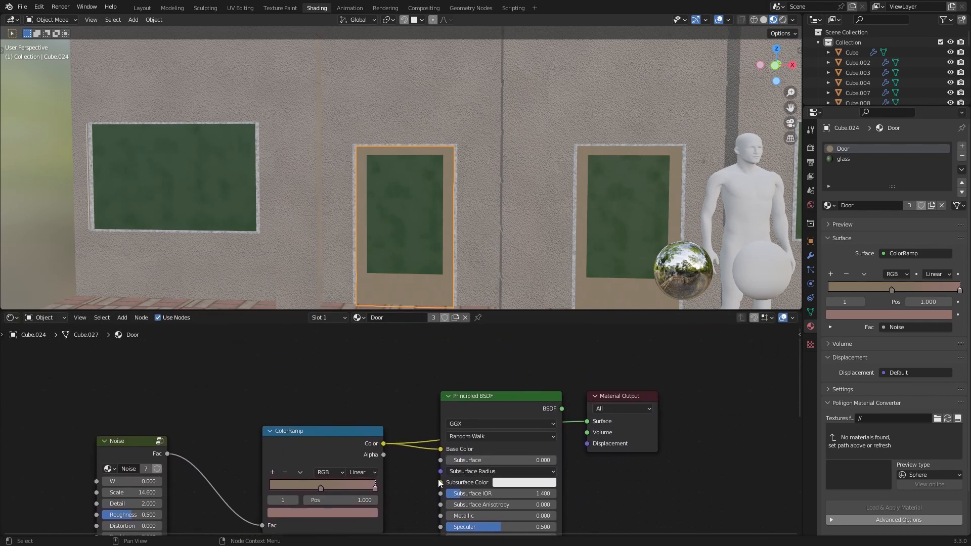
pyautogui.keyDown('ctrl'); pyautogui.keyDown('shift'); pyautogui.click(516, 411); pyautogui.keyUp('shift'); pyautogui.keyUp('ctrl')
pyautogui.moveTo(408, 439); pyautogui.dragTo(462, 436, button='middle')
pyautogui.moveTo(441, 266); pyautogui.dragTo(462, 263, button='middle')
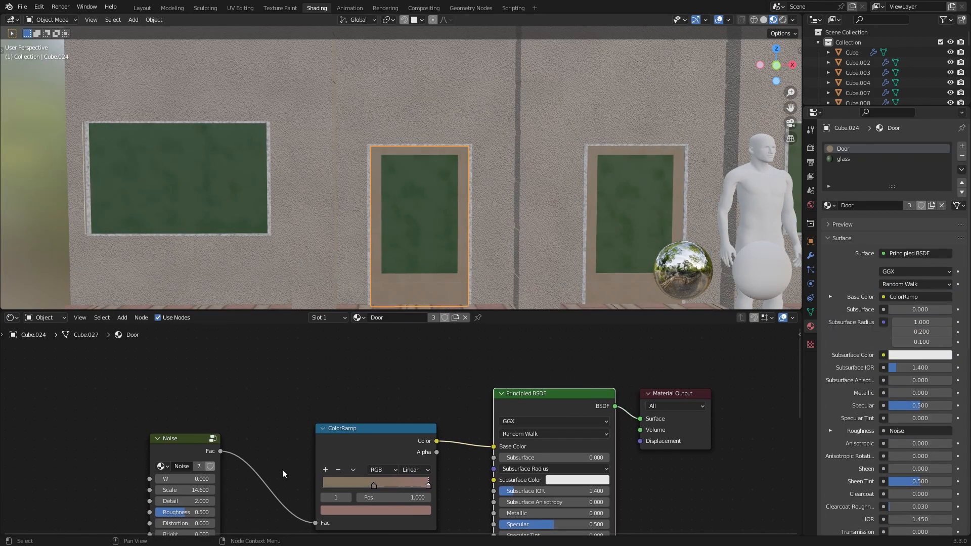
# - Preview the lower Noise node on the surface and insert a Clamp node between it and the Roughness input
pyautogui.moveTo(283, 469); pyautogui.dragTo(353, 345, button='middle')
pyautogui.keyDown('ctrl'); pyautogui.keyDown('shift'); pyautogui.click(339, 444); pyautogui.keyUp('shift'); pyautogui.keyUp('ctrl')
pyautogui.hotkey('shift', 'a')
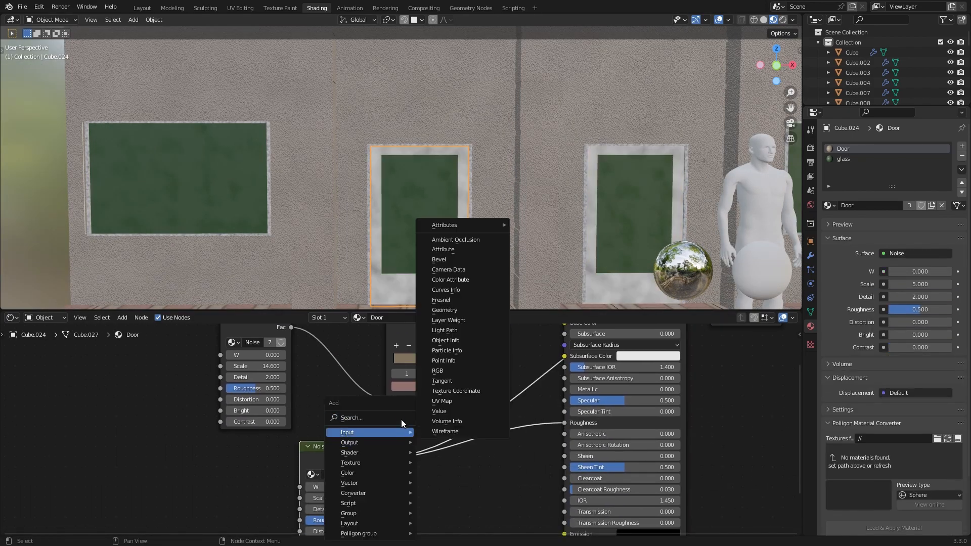
pyautogui.click(397, 417)
pyautogui.write('clamp')
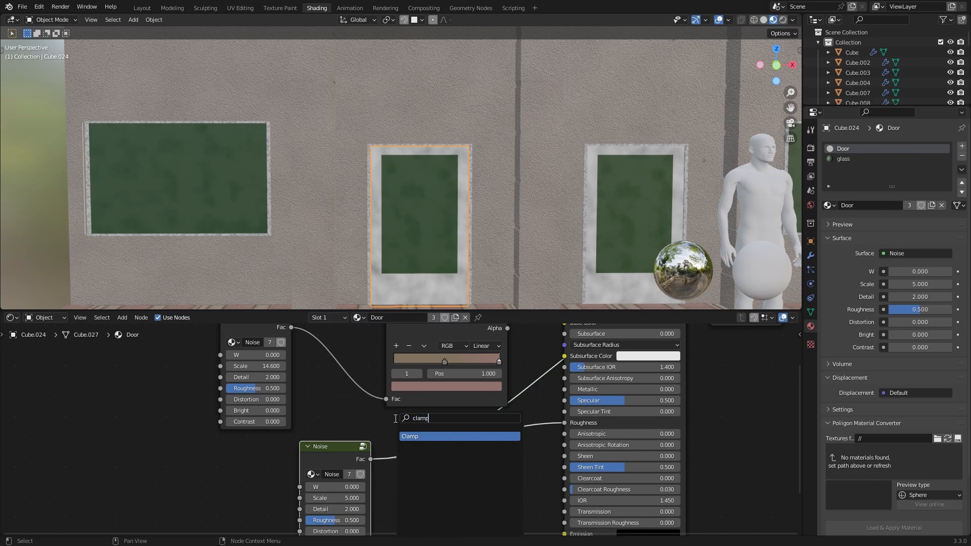
pyautogui.press('Return')
pyautogui.click(503, 499)
# - Set the Clamp node's Min to 0.6 and Max to 0.9, and restore the Principled BSDF as surface output
pyautogui.click(501, 489)
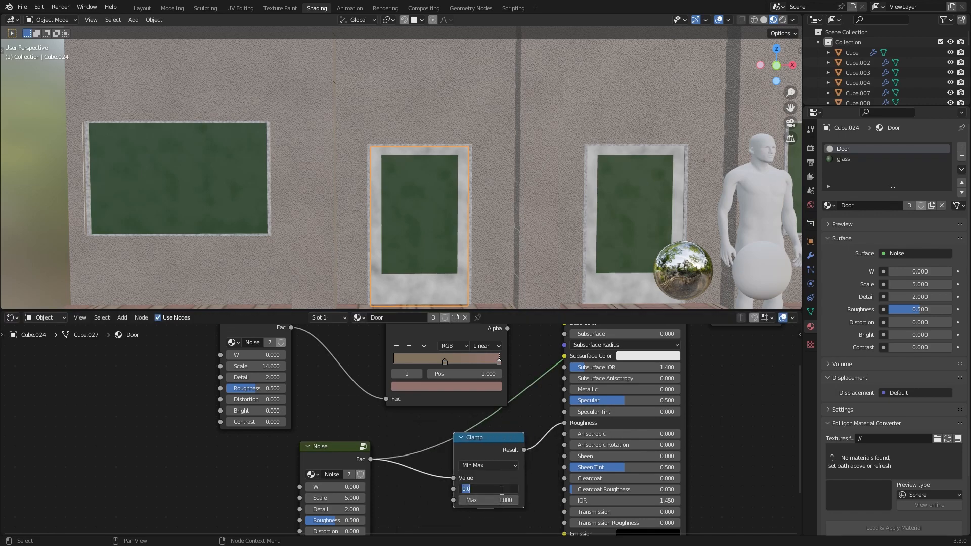
pyautogui.write('0.6')
pyautogui.press('Tab')
pyautogui.write('0.9')
pyautogui.press('Return')
pyautogui.moveTo(426, 442); pyautogui.dragTo(428, 492, button='middle')
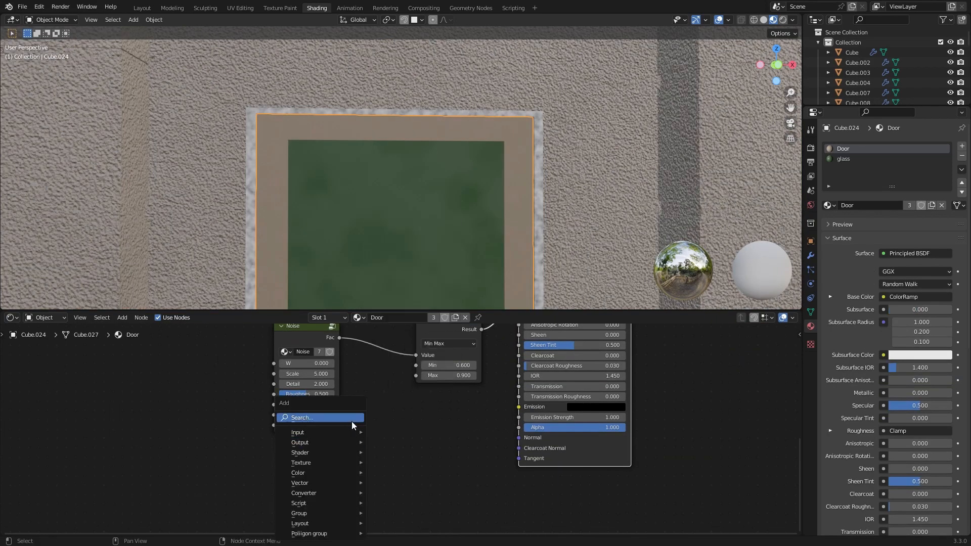
# - Add a Wave Texture node below the Clamp node and preview it as the Door material's surface output
pyautogui.click(352, 420)
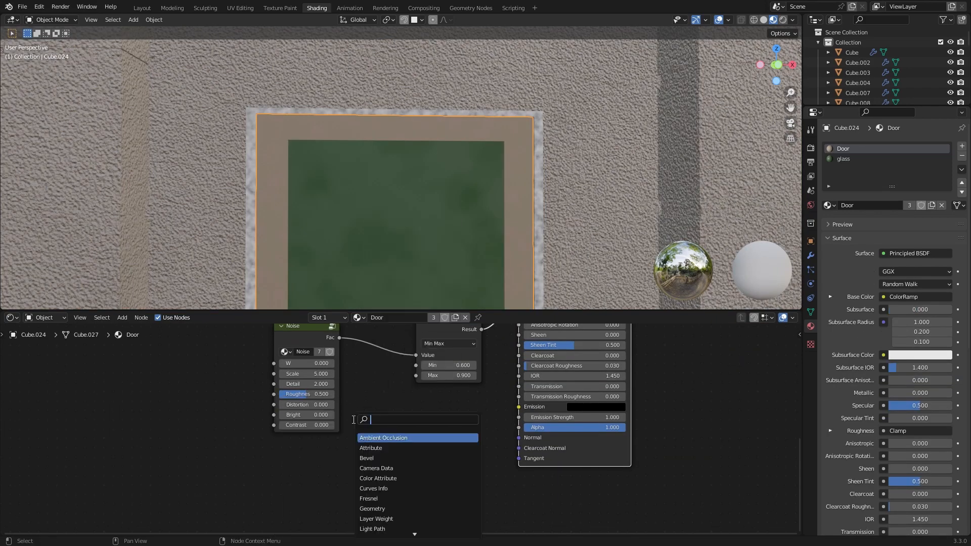
pyautogui.write('wave')
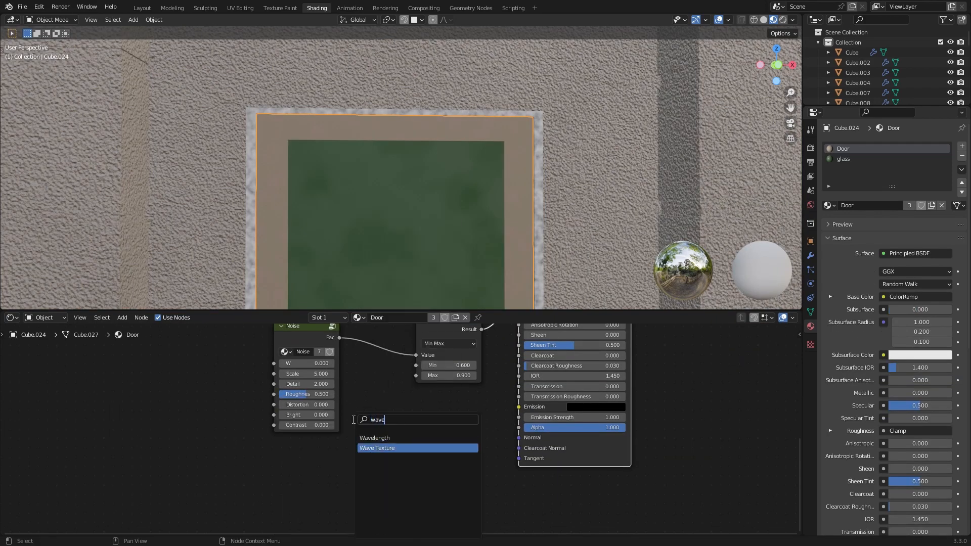
pyautogui.click(377, 448)
pyautogui.click(424, 439)
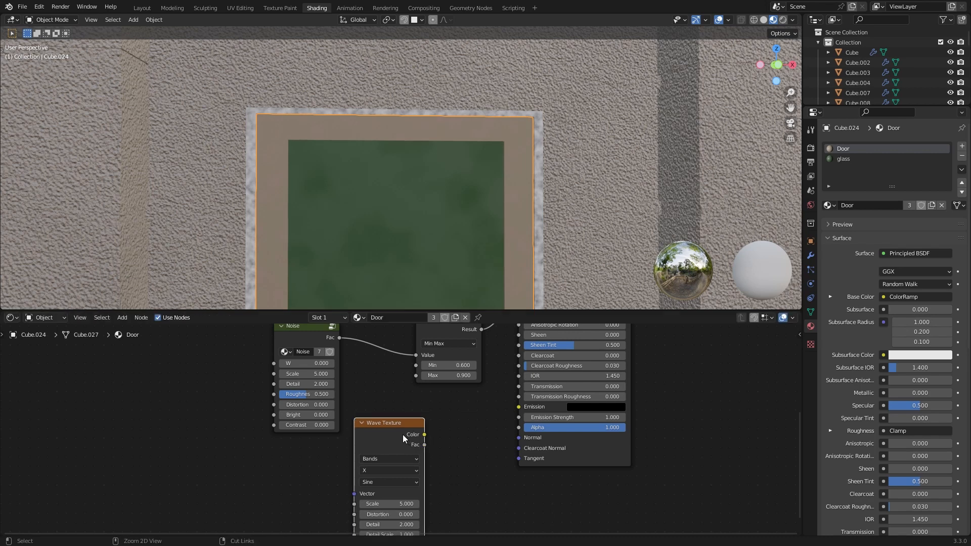
pyautogui.keyDown('ctrl'); pyautogui.keyDown('shift'); pyautogui.click(402, 434); pyautogui.keyUp('shift'); pyautogui.keyUp('ctrl')
pyautogui.moveTo(399, 427); pyautogui.dragTo(396, 440)
pyautogui.keyDown('ctrl'); pyautogui.keyDown('shift'); pyautogui.click(399, 448); pyautogui.keyUp('shift'); pyautogui.keyUp('ctrl')
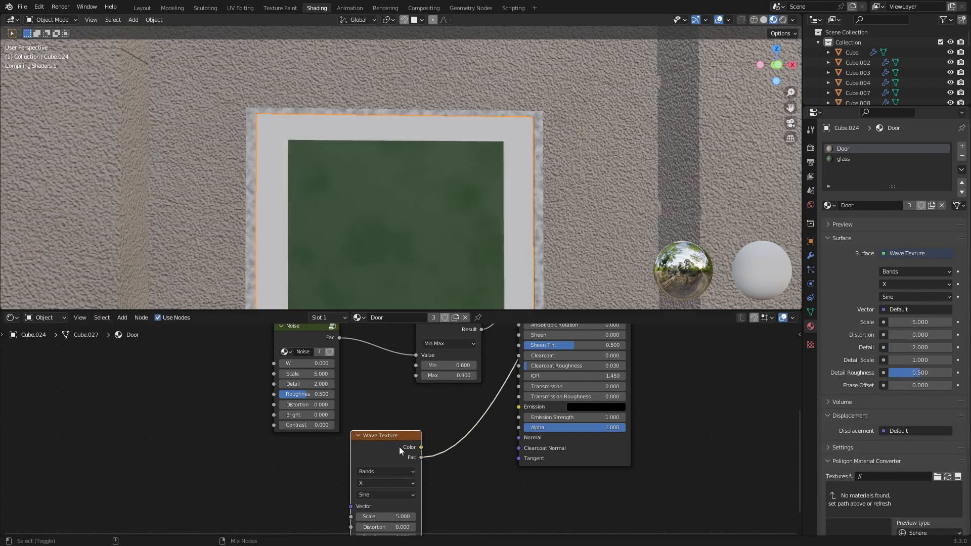
# - Link the Wave Texture's Fac to the Principled BSDF's Normal and insert a Bump node into that link
pyautogui.moveTo(418, 457); pyautogui.dragTo(511, 436)
pyautogui.hotkey('shift', 'a')
pyautogui.write('bump')
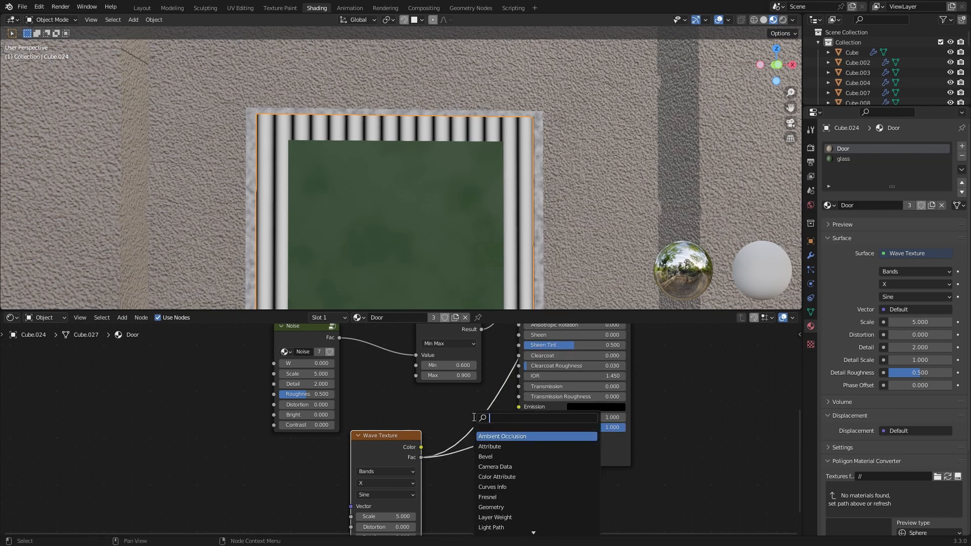
pyautogui.press('Return')
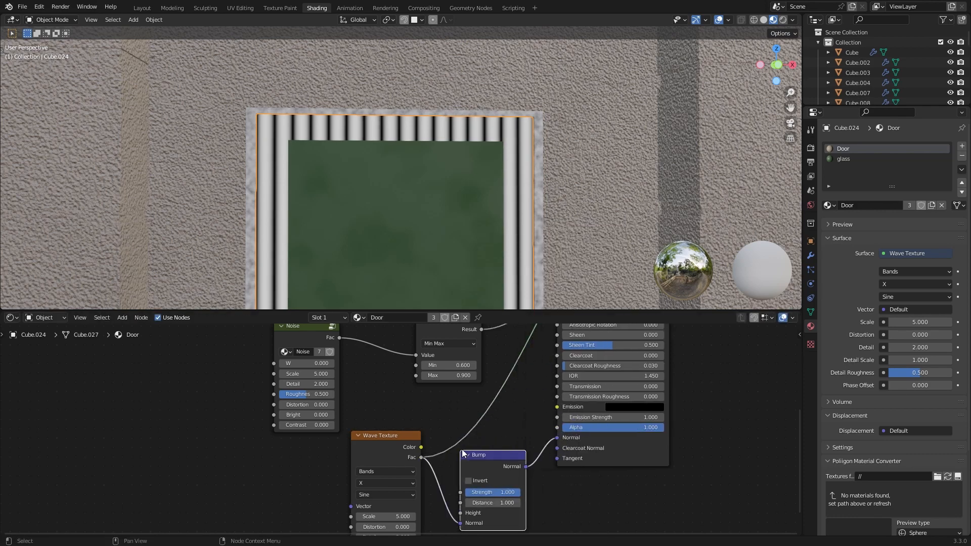
pyautogui.click(510, 444)
# - Restore the Principled BSDF as the Door material's surface output and move the Material Output away from it
pyautogui.moveTo(519, 394); pyautogui.dragTo(456, 483, button='middle')
pyautogui.scroll(-5, 446, 440)
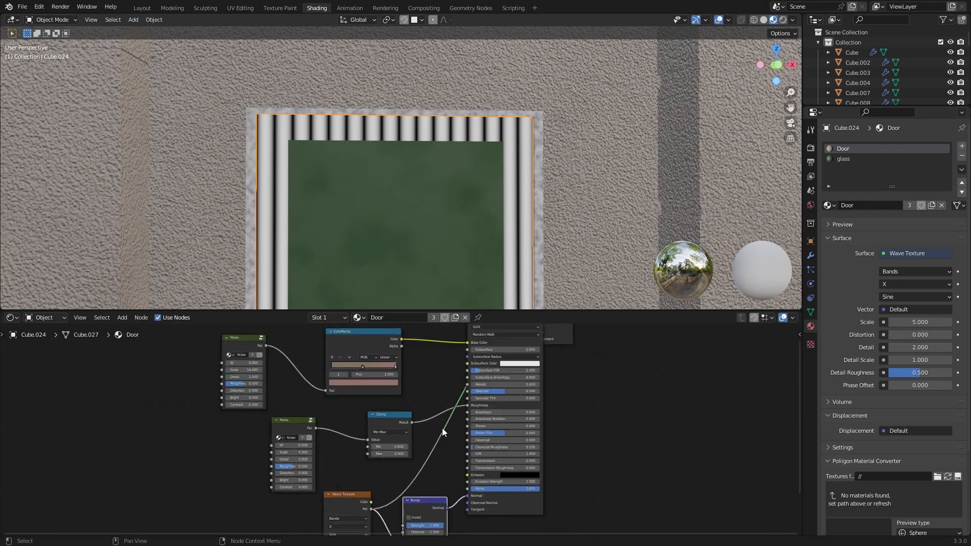
pyautogui.moveTo(442, 428); pyautogui.dragTo(409, 482, button='middle')
pyautogui.keyDown('ctrl'); pyautogui.keyDown('shift'); pyautogui.click(472, 374); pyautogui.keyUp('shift'); pyautogui.keyUp('ctrl')
pyautogui.moveTo(529, 386); pyautogui.dragTo(598, 386)
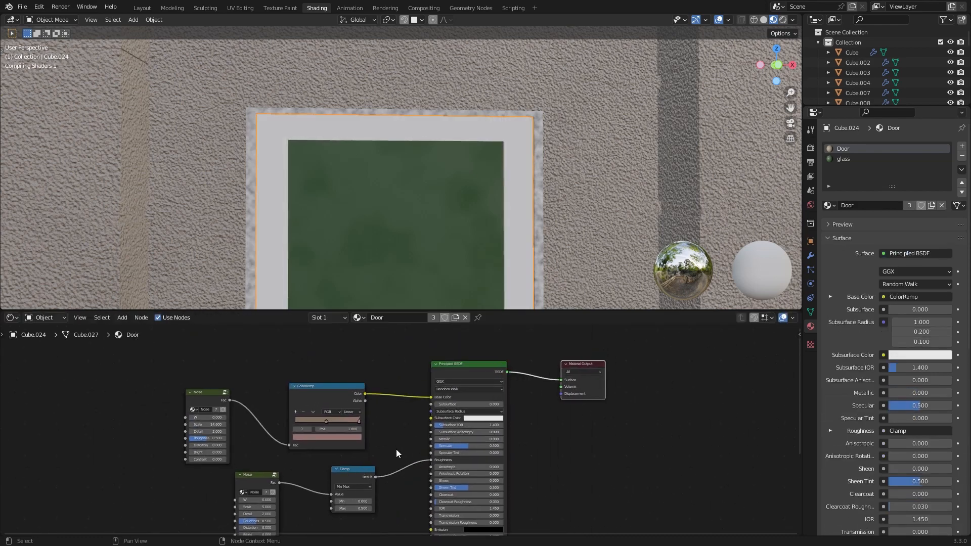
pyautogui.moveTo(449, 395); pyautogui.dragTo(503, 339, button='middle')
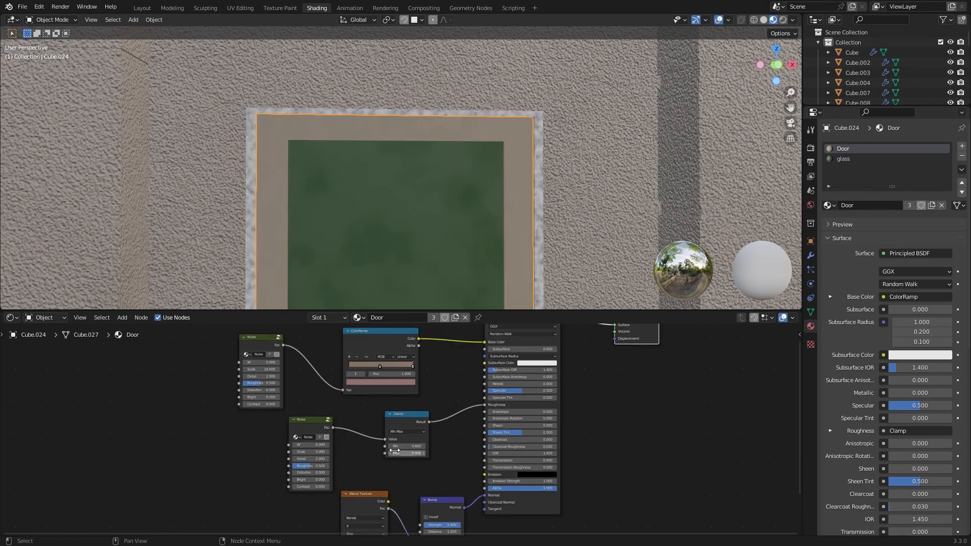
# - Reroute the Wave Texture's Fac link from the Bump node's Normal to its Height input and move the Wave Texture further away
pyautogui.moveTo(395, 450); pyautogui.dragTo(423, 362, button='middle')
pyautogui.scroll(2, 405, 416)
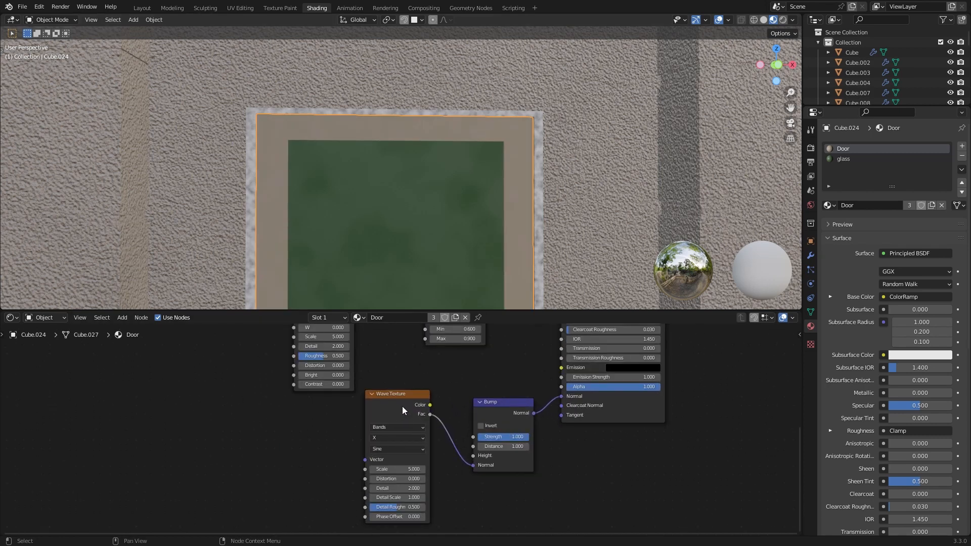
pyautogui.moveTo(473, 465); pyautogui.dragTo(474, 456)
pyautogui.moveTo(409, 396); pyautogui.dragTo(340, 445)
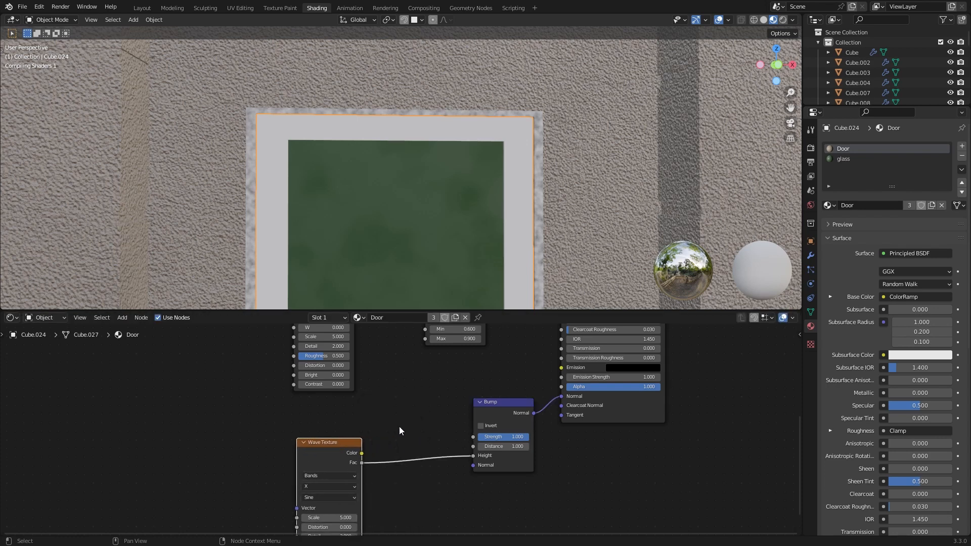
# - Set the Wave Texture's Scale to 25.7 for finer grooves on the door and shift the node closer to the Bump node
pyautogui.moveTo(404, 230); pyautogui.dragTo(490, 192, button='middle')
pyautogui.scroll(3, 442, 360)
pyautogui.moveTo(381, 505); pyautogui.dragTo(480, 505)
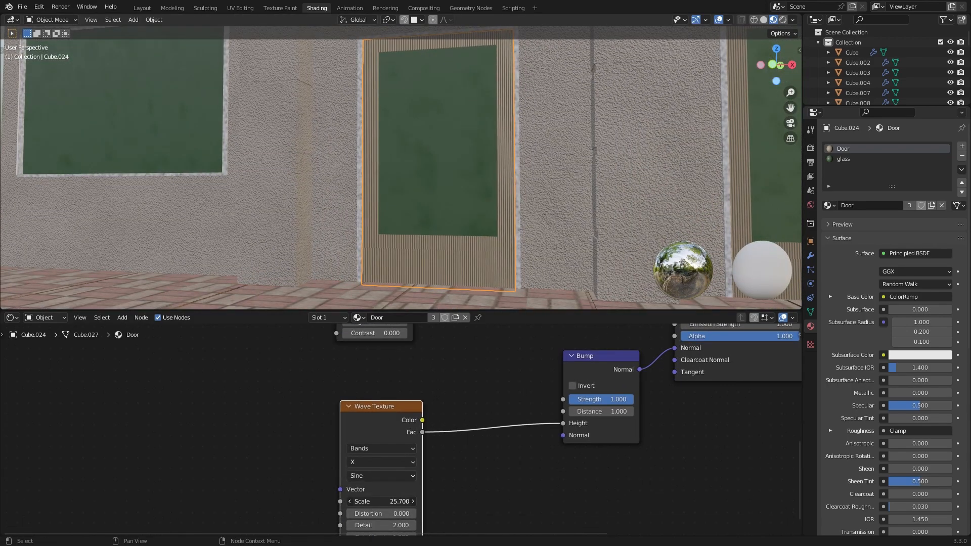
pyautogui.moveTo(505, 215); pyautogui.dragTo(474, 212, button='middle')
pyautogui.scroll(-4, 458, 254)
pyautogui.scroll(4, 478, 186)
pyautogui.scroll(-2, 461, 210)
pyautogui.scroll(2, 474, 213)
pyautogui.moveTo(372, 415); pyautogui.dragTo(390, 400)
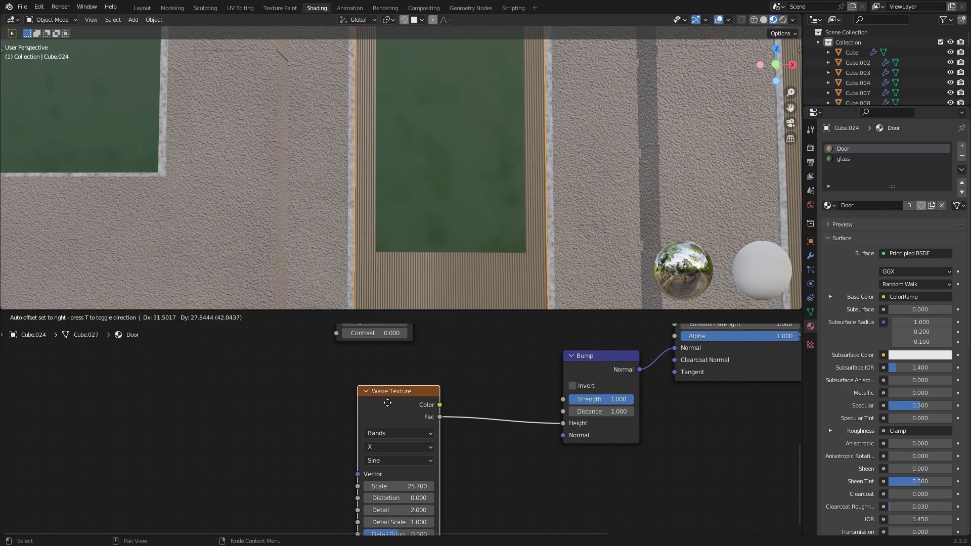
# - Set the Bump node's Distance to 0.03 and check the door's relief up close and from afar
pyautogui.click(627, 441)
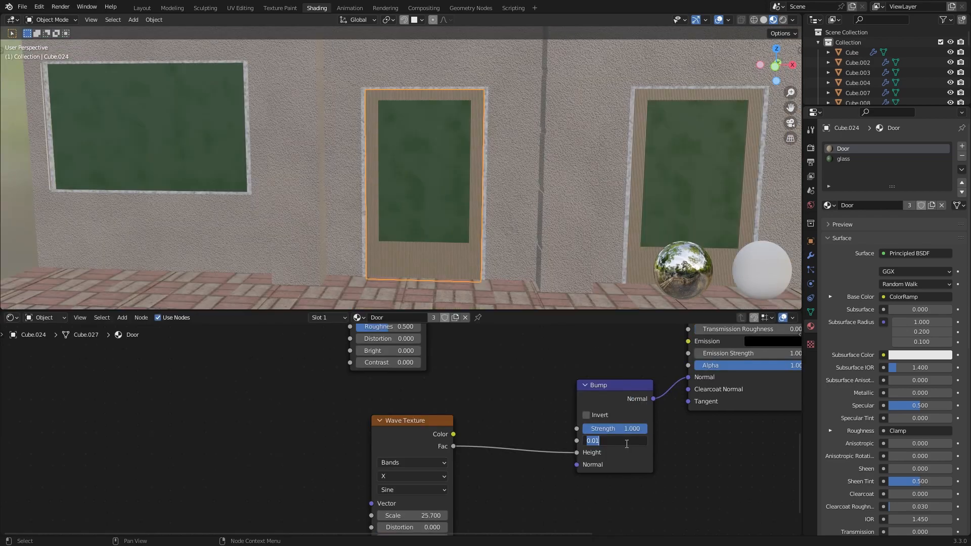
pyautogui.press('BackSpace')
pyautogui.write('.03')
pyautogui.press('Return')
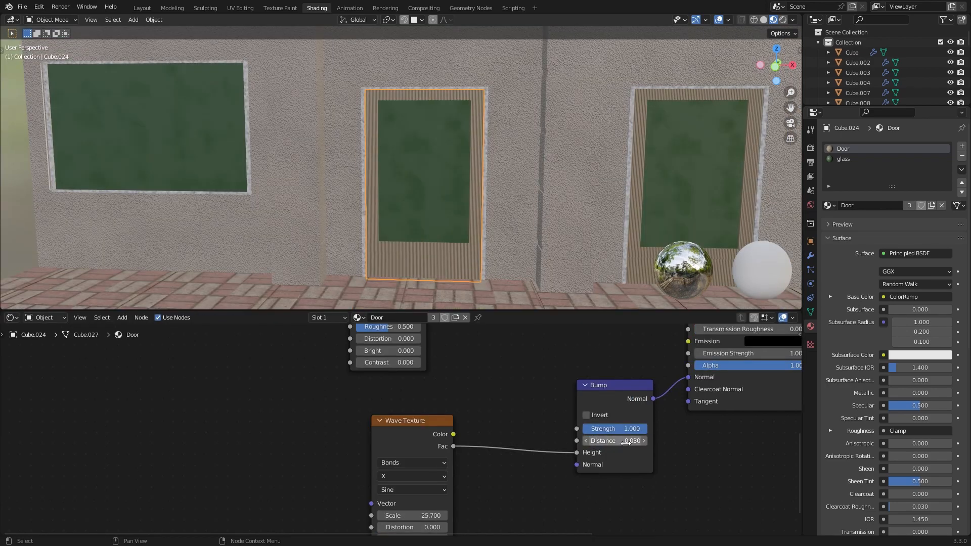
pyautogui.scroll(4, 505, 230)
pyautogui.scroll(-5, 513, 229)
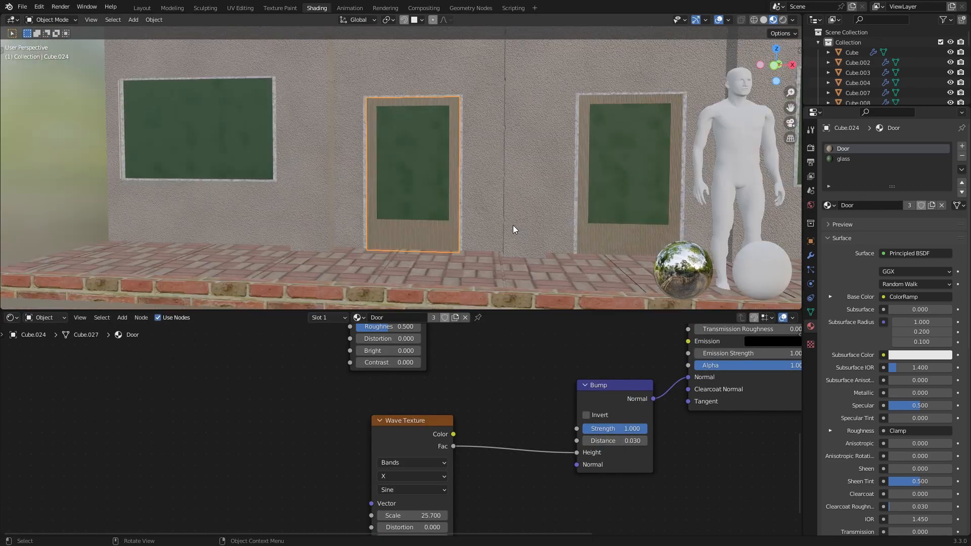
pyautogui.scroll(6, 505, 229)
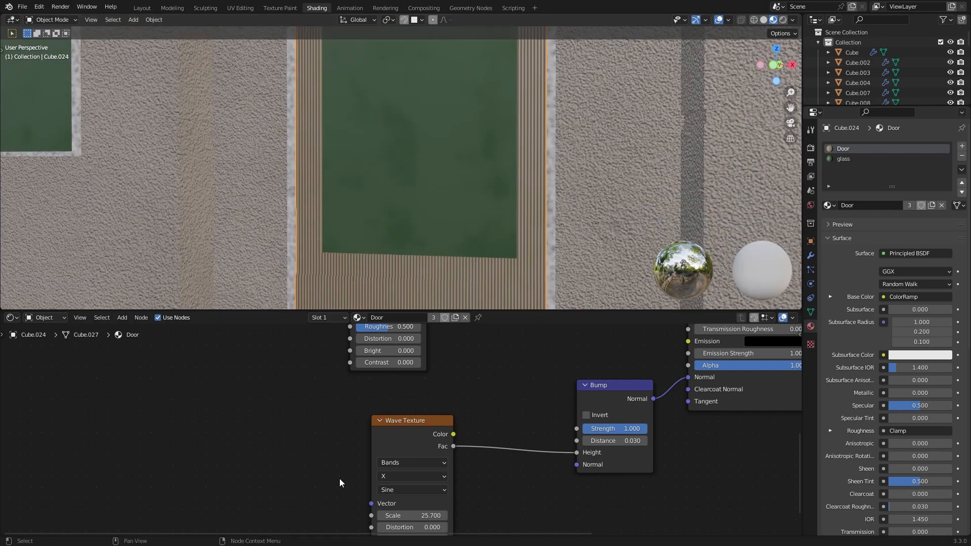
# - Set the Wave Texture's Distortion to 3.6 to make the door's grooves wavy
pyautogui.moveTo(340, 480); pyautogui.dragTo(356, 439, button='middle')
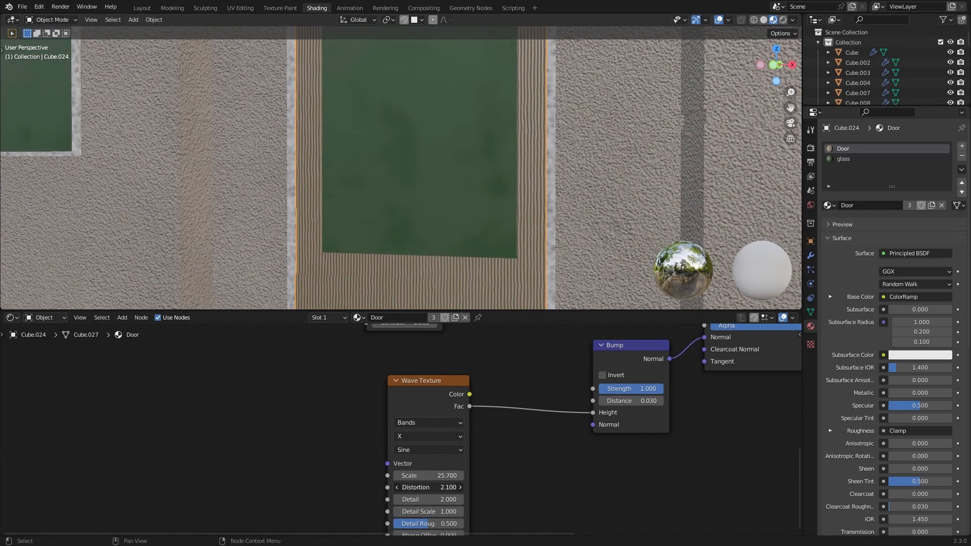
pyautogui.moveTo(430, 487); pyautogui.dragTo(453, 488)
pyautogui.scroll(-3, 481, 248)
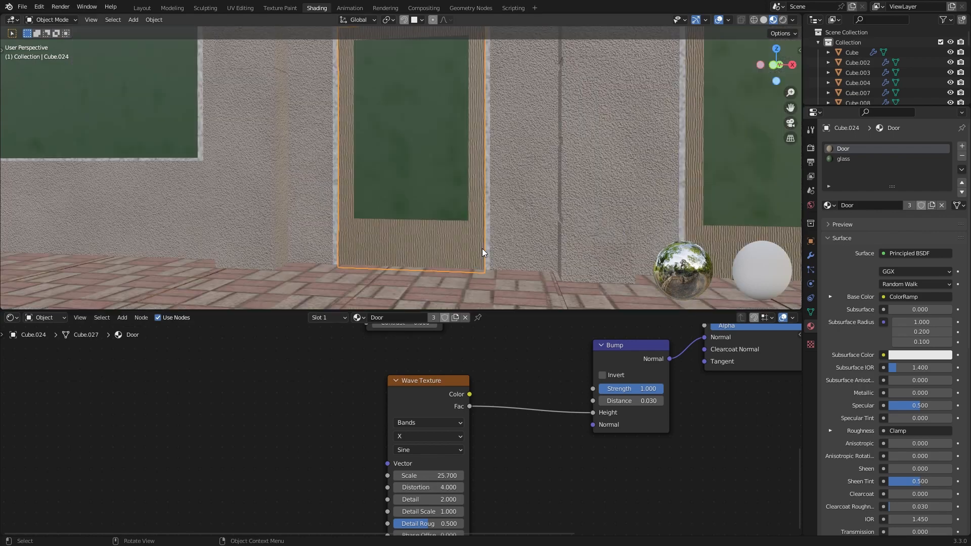
pyautogui.moveTo(482, 247)
pyautogui.mouseDown(button='middle')
pyautogui.moveTo(496, 250)
pyautogui.moveTo(487, 248)
pyautogui.mouseUp(button='middle')
pyautogui.scroll(2, 497, 251)
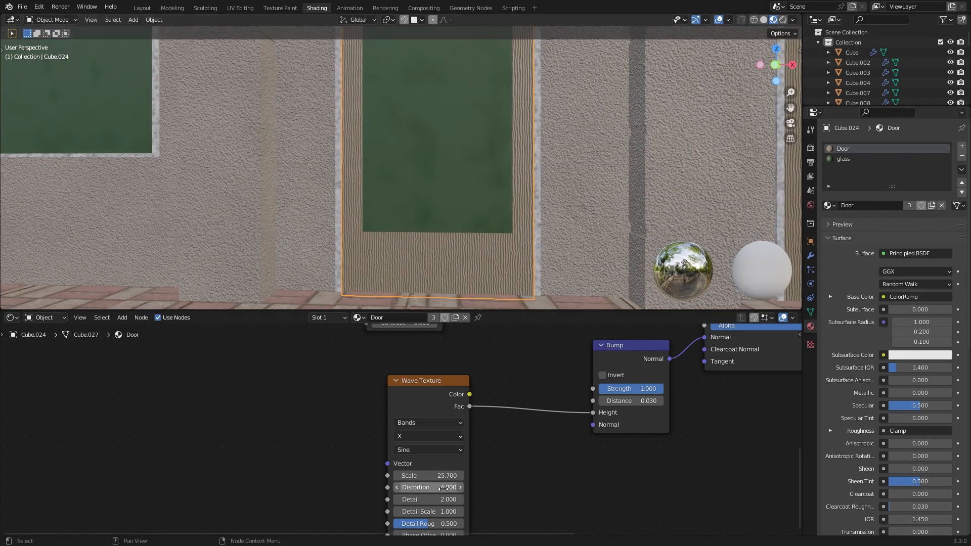
pyautogui.scroll(2, 486, 280)
pyautogui.scroll(2, 472, 260)
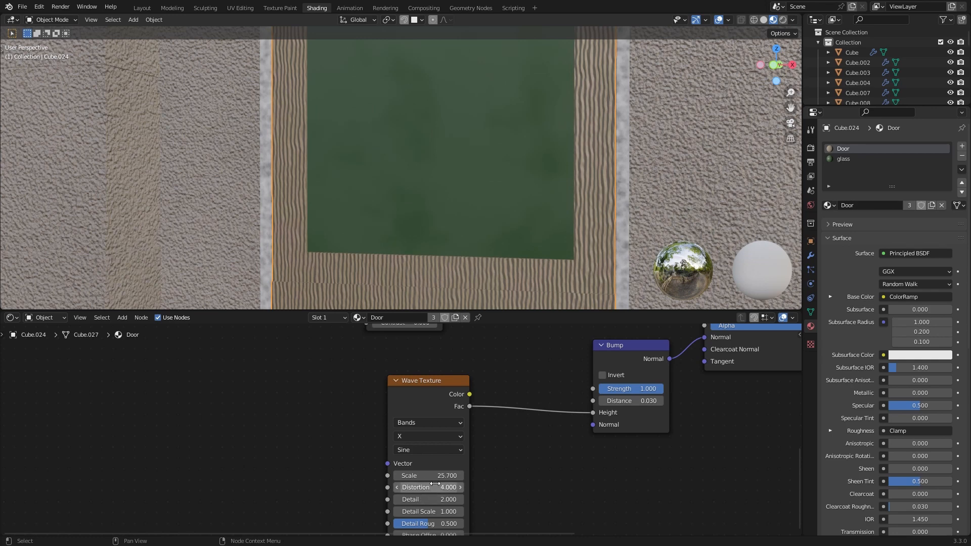
pyautogui.moveTo(430, 487)
pyautogui.mouseDown()
pyautogui.moveTo(458, 488)
pyautogui.moveTo(440, 488)
pyautogui.mouseUp()
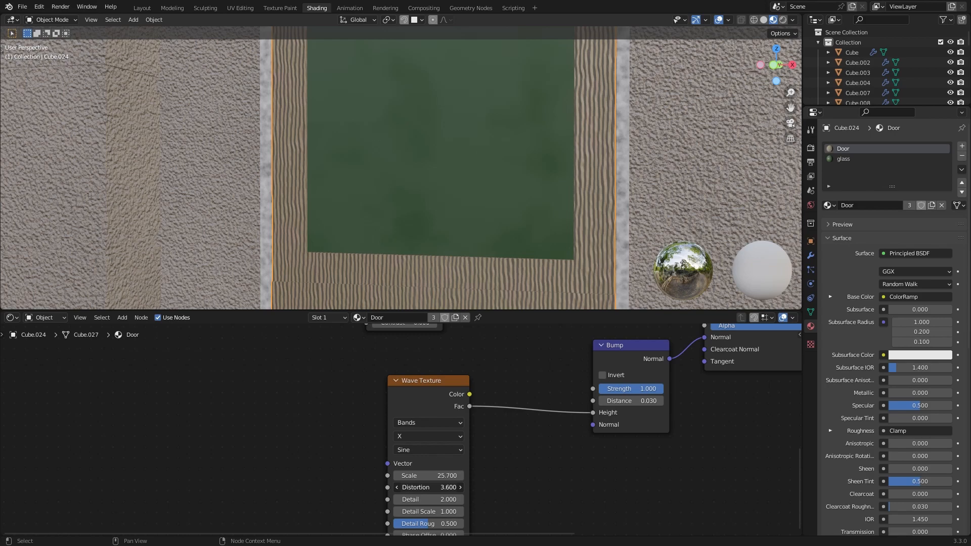
pyautogui.moveTo(458, 237); pyautogui.dragTo(433, 255, button='middle')
# - Add Texture Coordinate and Mapping nodes to the Wave Texture and feed the Mapping from the Object output
pyautogui.moveTo(421, 403); pyautogui.dragTo(441, 399)
pyautogui.hotkey('ctrl', 't')
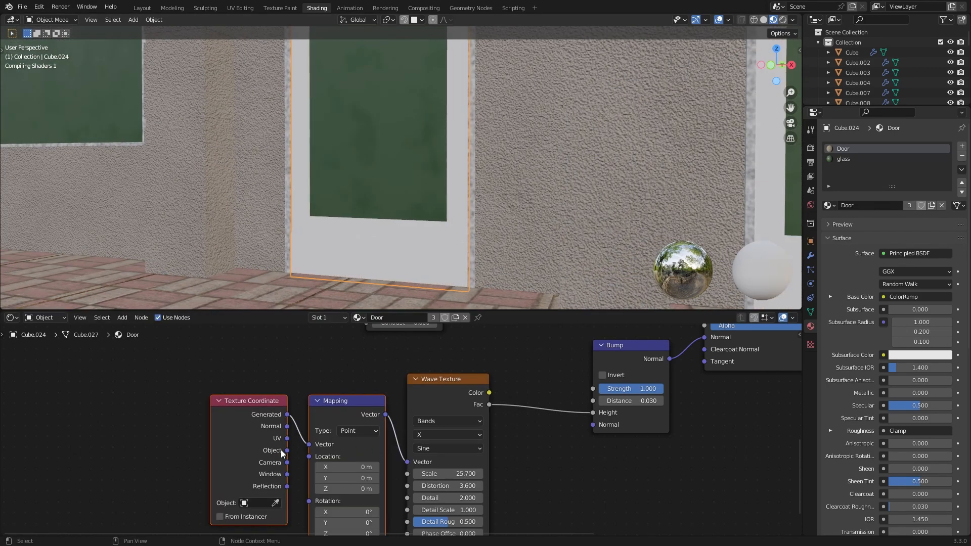
pyautogui.moveTo(287, 450); pyautogui.dragTo(307, 445)
pyautogui.scroll(-5, 354, 404)
pyautogui.moveTo(430, 246); pyautogui.dragTo(478, 236, button='middle')
pyautogui.scroll(-6, 454, 227)
pyautogui.scroll(4, 460, 226)
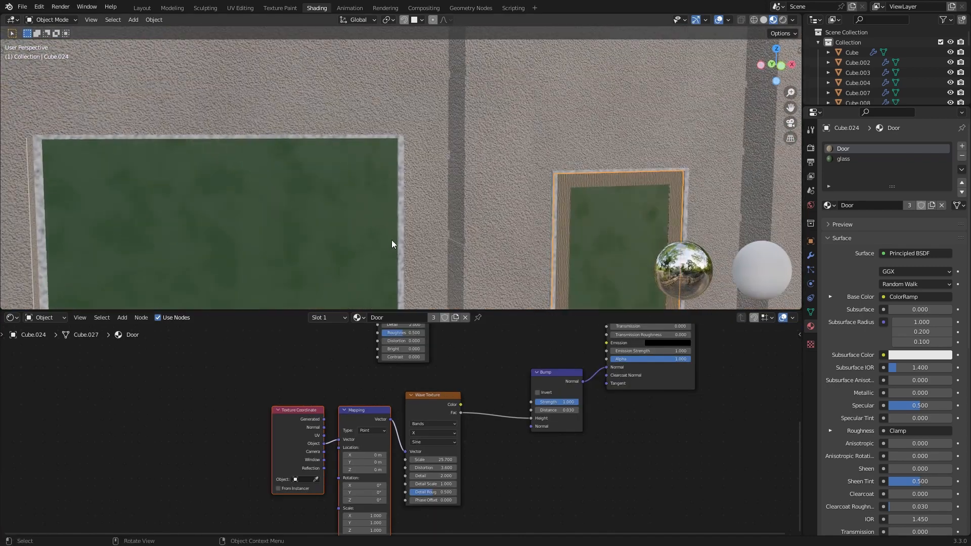
# - Lighten the black ColorRamp stop of the window's Frame material to a light grey
pyautogui.click(401, 238)
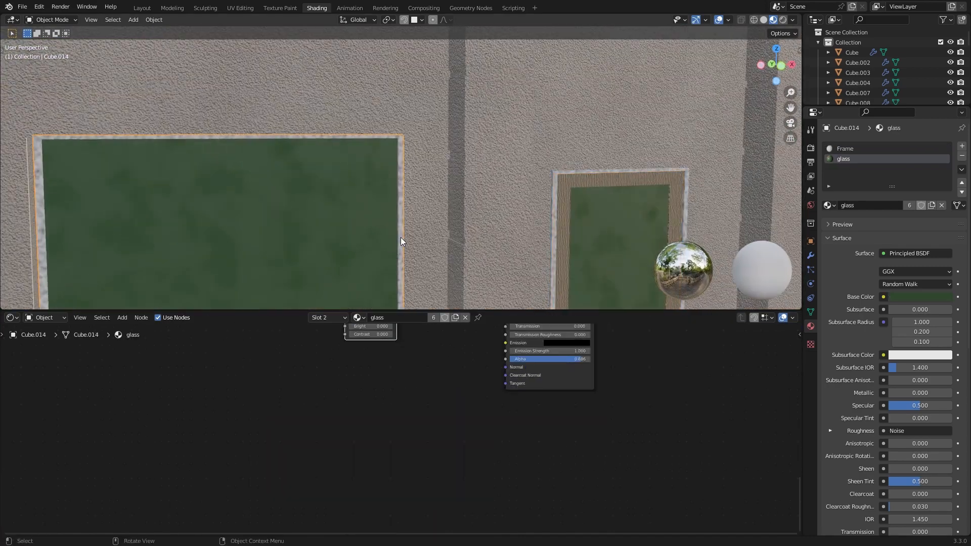
pyautogui.click(833, 149)
pyautogui.moveTo(485, 233); pyautogui.dragTo(463, 229, button='middle')
pyautogui.moveTo(322, 340); pyautogui.dragTo(367, 495, button='middle')
pyautogui.scroll(3, 368, 495)
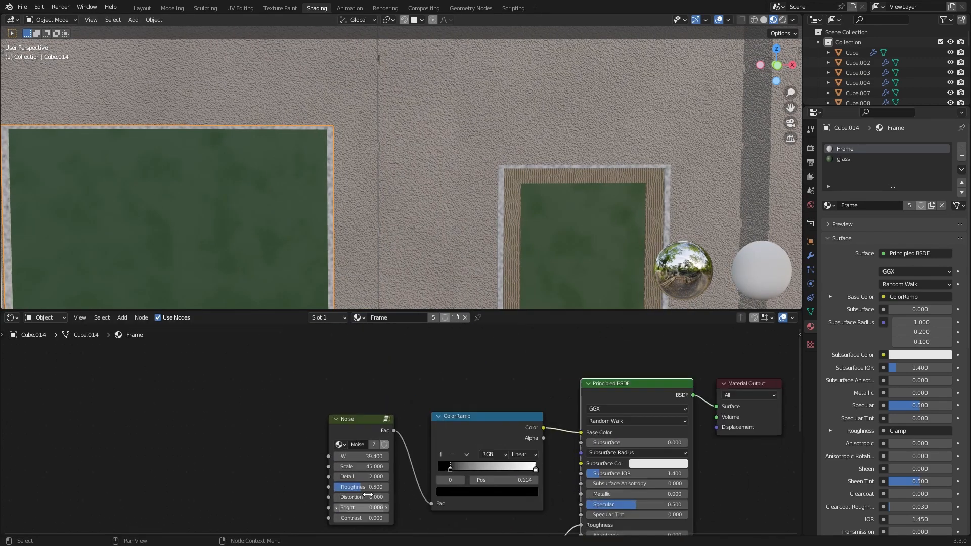
pyautogui.scroll(2, 490, 473)
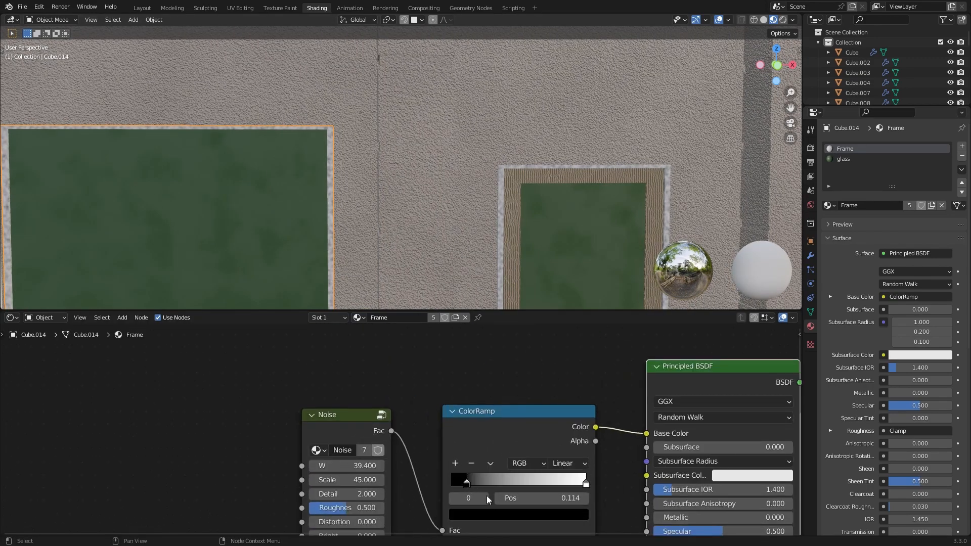
pyautogui.click(505, 515)
pyautogui.moveTo(470, 482); pyautogui.dragTo(492, 482)
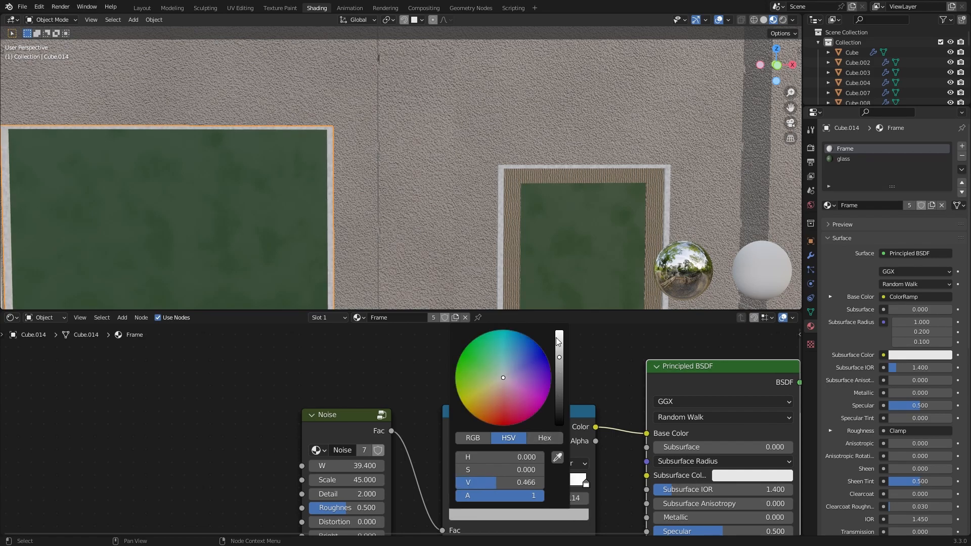
pyautogui.moveTo(531, 234); pyautogui.dragTo(510, 233, button='middle')
pyautogui.scroll(4, 518, 230)
pyautogui.moveTo(386, 397); pyautogui.dragTo(301, 328, button='middle')
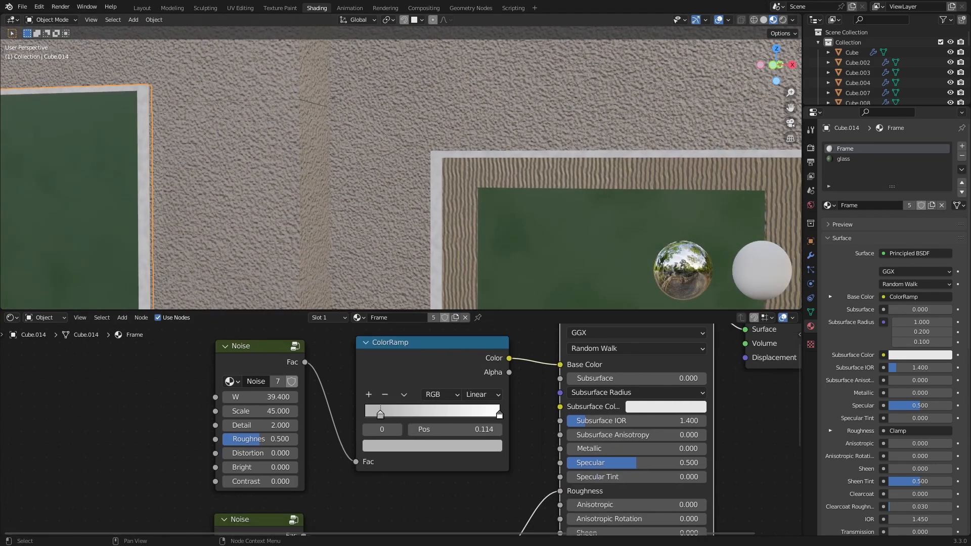
# - Select the Shop sign board hanging on the building's corner
pyautogui.moveTo(370, 491); pyautogui.dragTo(344, 441, button='middle')
pyautogui.scroll(-9, 405, 445)
pyautogui.scroll(-8, 481, 274)
pyautogui.moveTo(480, 274); pyautogui.dragTo(417, 208, button='middle')
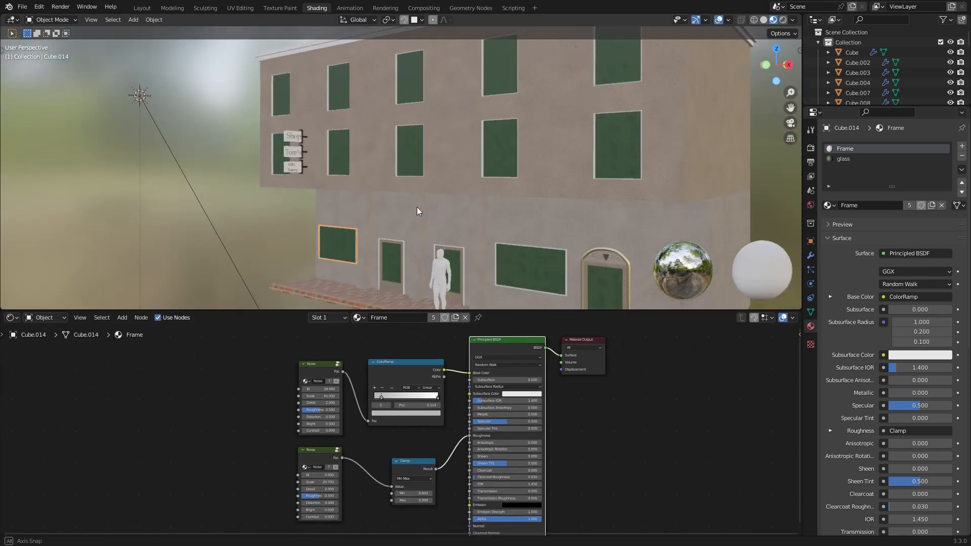
pyautogui.scroll(4, 414, 207)
pyautogui.scroll(3, 384, 226)
pyautogui.keyDown('shift'); pyautogui.moveTo(248, 194); pyautogui.dragTo(350, 224, button='middle'); pyautogui.keyUp('shift')
pyautogui.click(320, 186)
pyautogui.scroll(3, 379, 230)
pyautogui.click(384, 241)
pyautogui.scroll(-3, 383, 241)
pyautogui.keyDown('shift'); pyautogui.moveTo(374, 221); pyautogui.dragTo(323, 89, button='middle'); pyautogui.keyUp('shift')
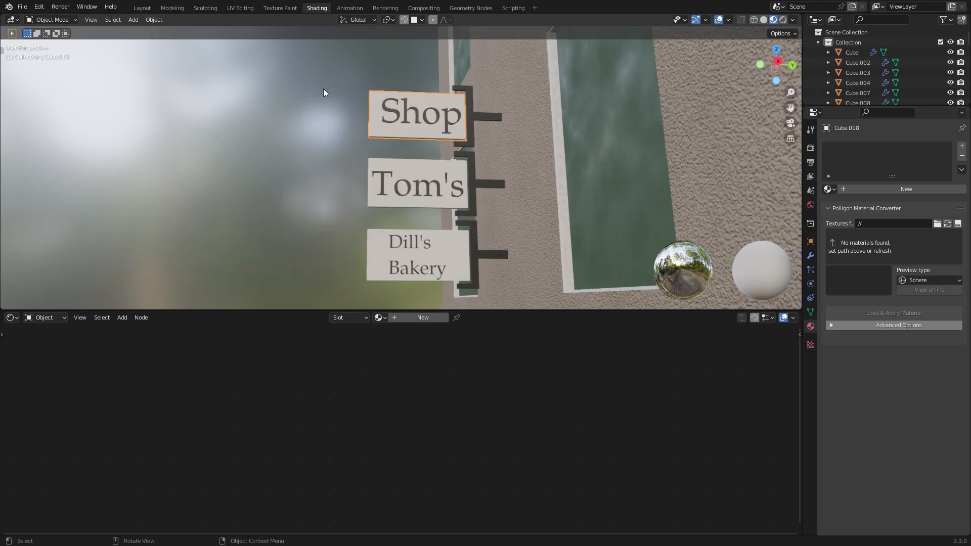
# - Create a new material for the Shop sign board
pyautogui.scroll(-4, 422, 190)
pyautogui.moveTo(422, 190); pyautogui.dragTo(532, 226, button='middle')
pyautogui.moveTo(532, 227); pyautogui.dragTo(439, 189, button='middle')
pyautogui.scroll(2, 400, 194)
pyautogui.scroll(3, 400, 194)
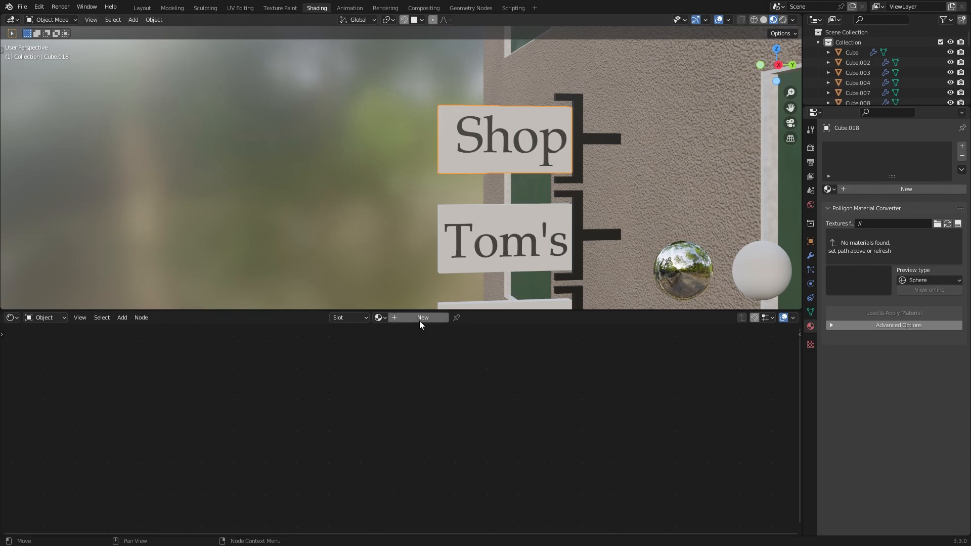
pyautogui.scroll(-5, 491, 243)
pyautogui.moveTo(494, 245); pyautogui.dragTo(566, 240, button='middle')
pyautogui.keyDown('shift'); pyautogui.moveTo(566, 239); pyautogui.dragTo(435, 181, button='middle'); pyautogui.keyUp('shift')
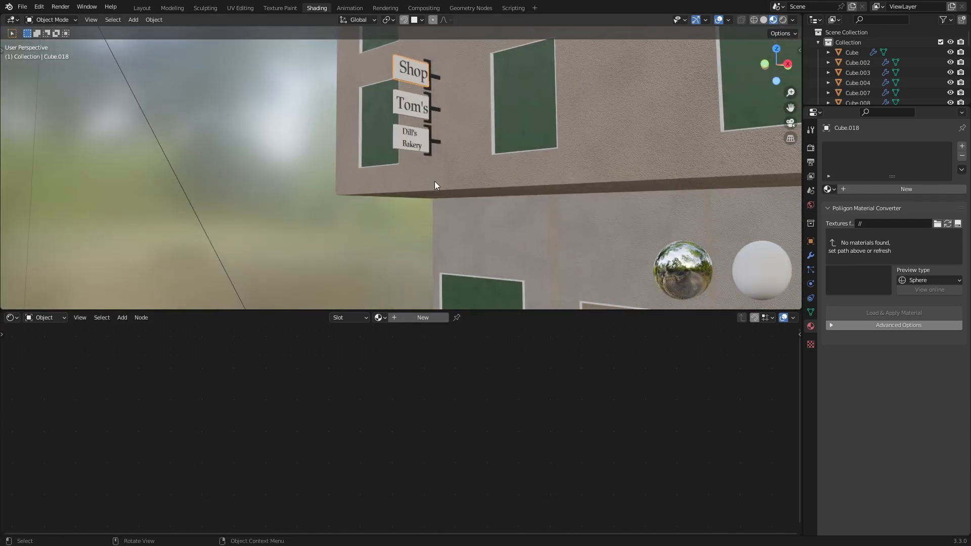
pyautogui.click(418, 318)
pyautogui.scroll(3, 442, 448)
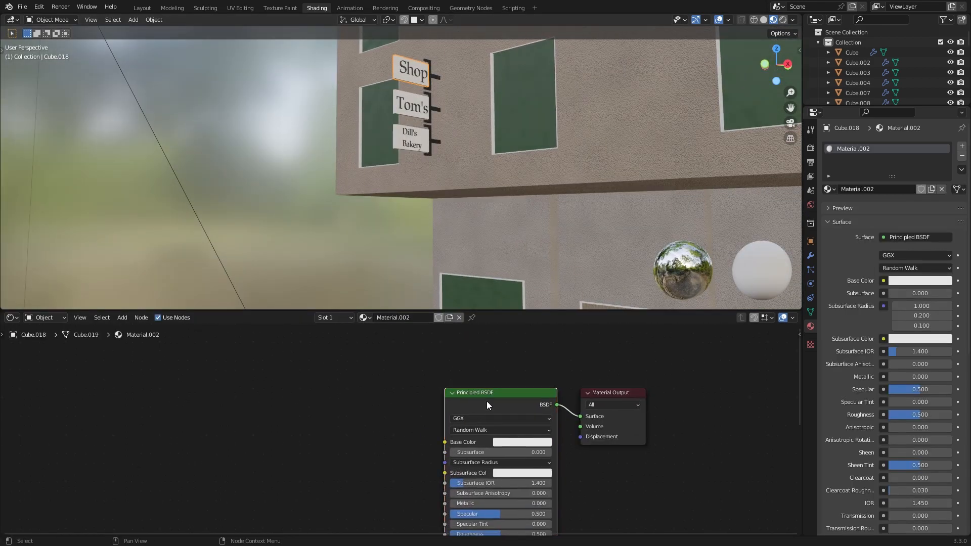
# - Add a Noise node to the Shop sign's material and connect its Fac output to the Principled BSDF's Base Color
pyautogui.moveTo(486, 402); pyautogui.dragTo(474, 402)
pyautogui.hotkey('shift', 'a')
pyautogui.click(360, 399)
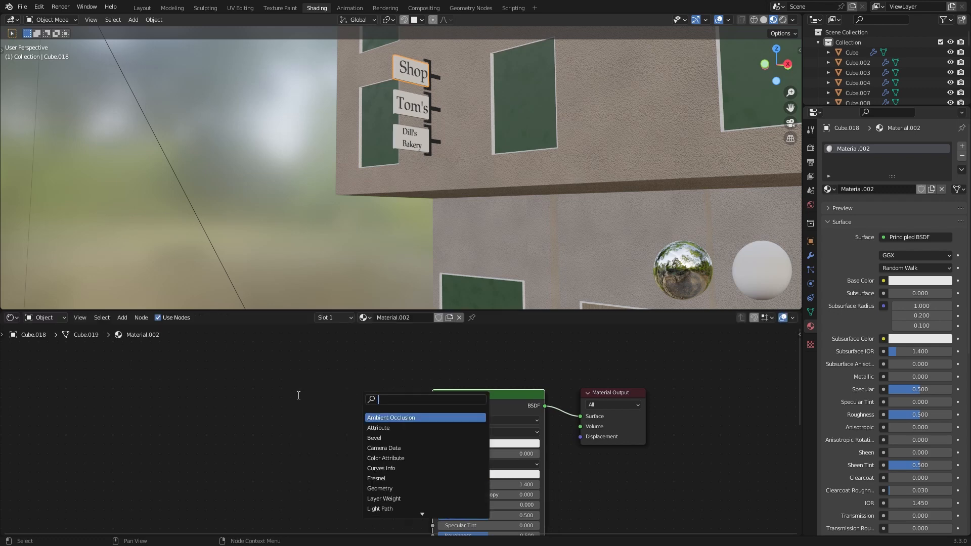
pyautogui.write('noise')
pyautogui.press('Return')
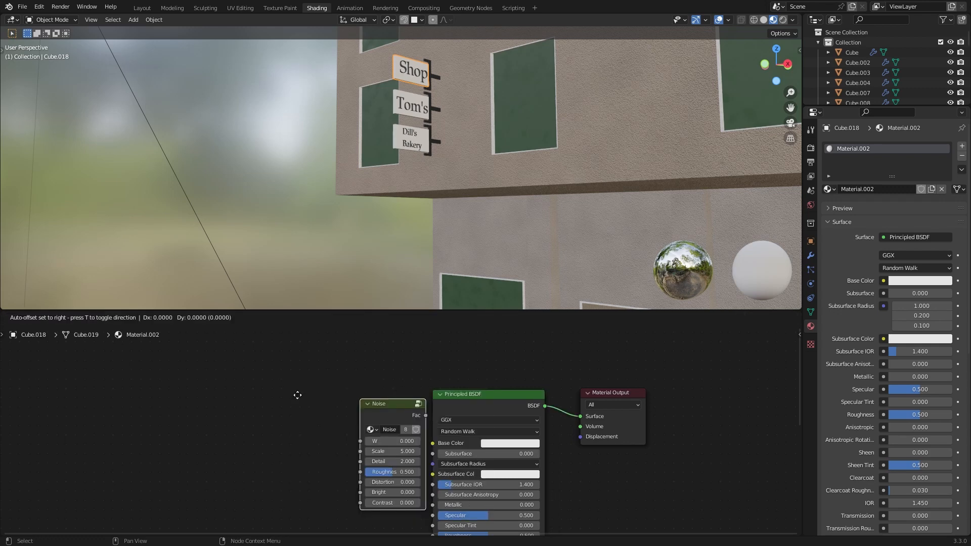
pyautogui.moveTo(422, 445); pyautogui.dragTo(430, 444)
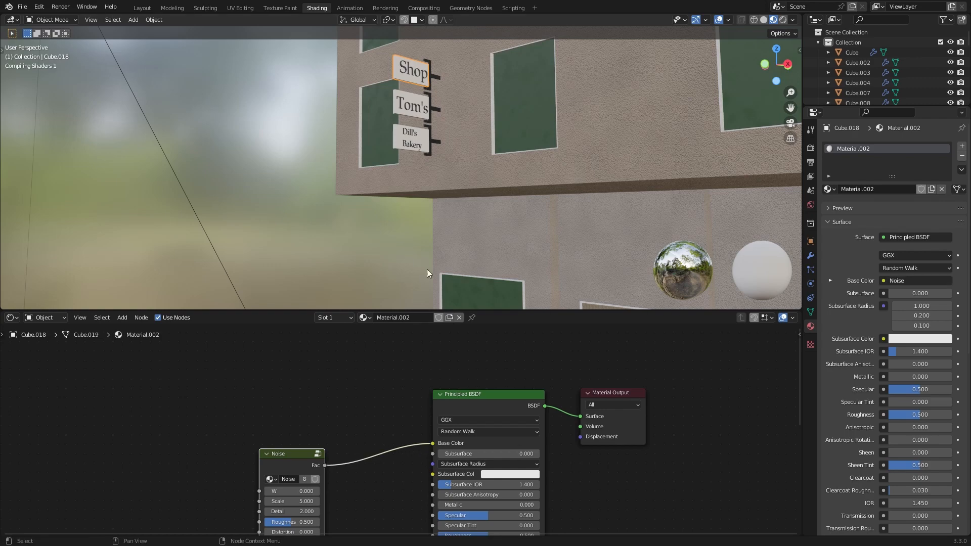
# - Link the Shop sign's material to the Tom's and Dill's Bakery sign boards
pyautogui.scroll(5, 424, 266)
pyautogui.click(424, 266)
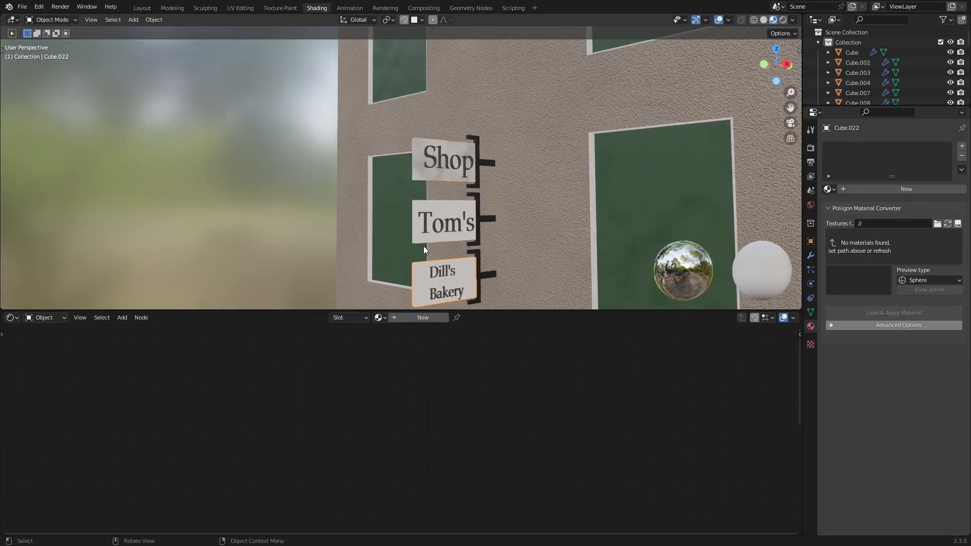
pyautogui.keyDown('shift'); pyautogui.click(421, 176); pyautogui.keyUp('shift')
pyautogui.hotkey('ctrl', 'l')
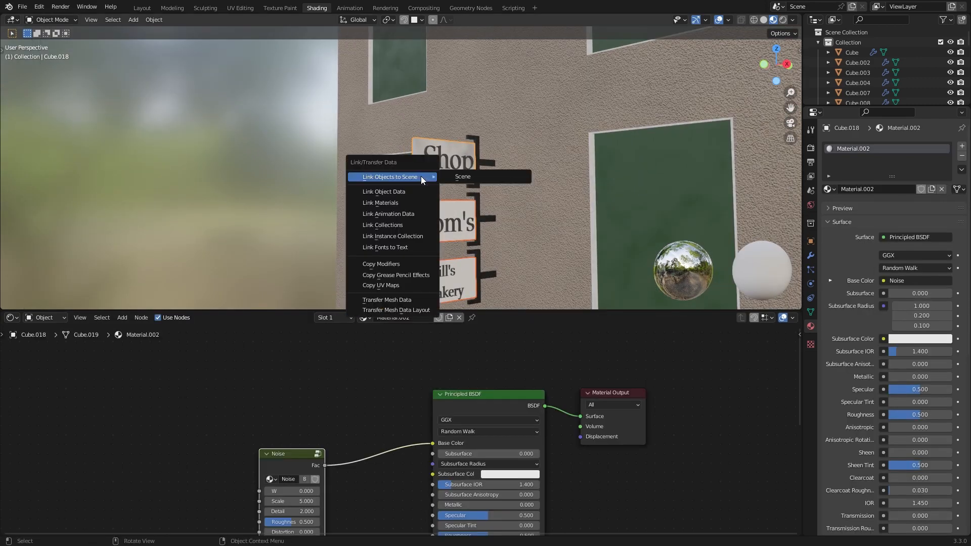
pyautogui.click(407, 204)
pyautogui.moveTo(436, 232); pyautogui.dragTo(408, 186, button='middle')
pyautogui.scroll(3, 408, 186)
pyautogui.moveTo(314, 435); pyautogui.dragTo(359, 379, button='middle')
pyautogui.moveTo(341, 445)
pyautogui.mouseDown()
pyautogui.moveTo(367, 445)
pyautogui.moveTo(354, 445)
pyautogui.mouseUp()
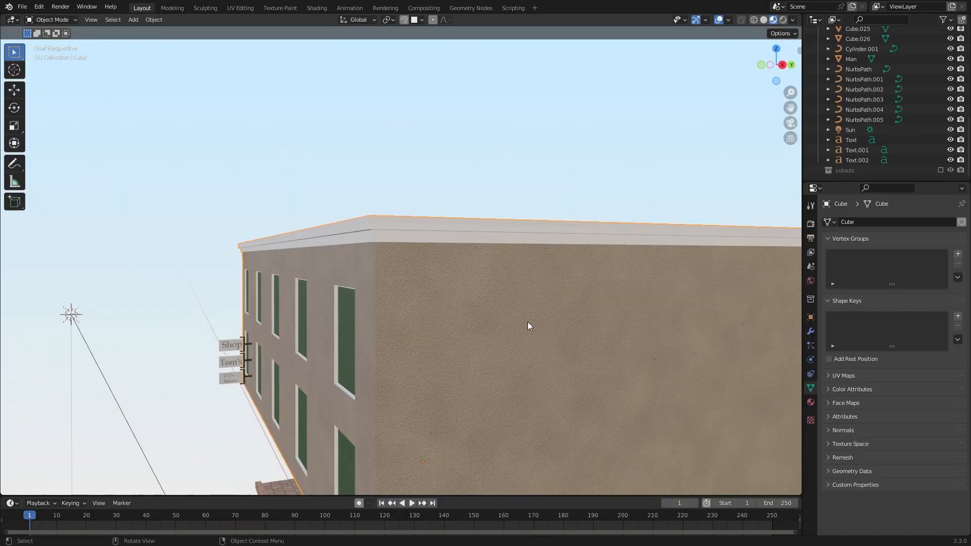
# - Change the Base Color of the building's Roof material to a pale yellow
pyautogui.click(810, 402)
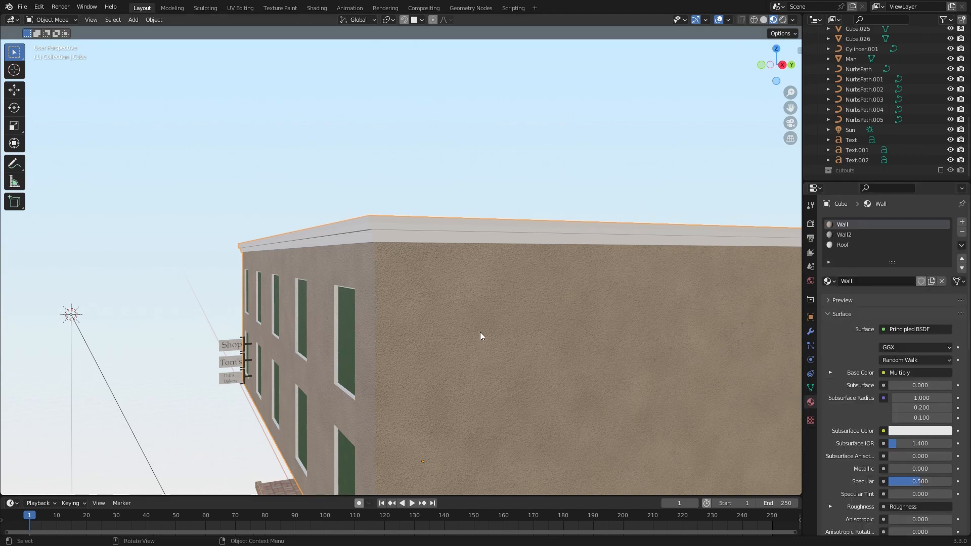
pyautogui.moveTo(480, 331); pyautogui.dragTo(468, 278, button='middle')
pyautogui.click(865, 244)
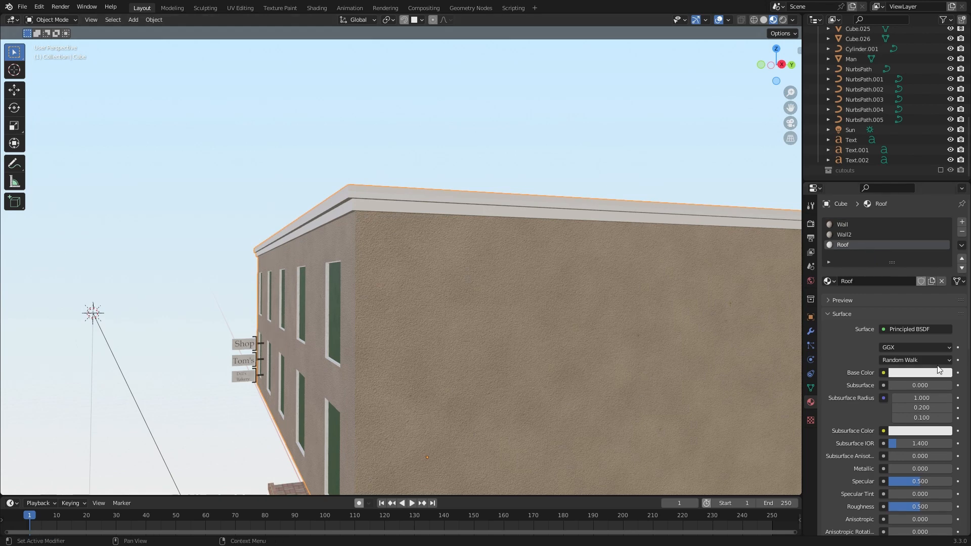
pyautogui.scroll(-2, 937, 367)
pyautogui.click(901, 331)
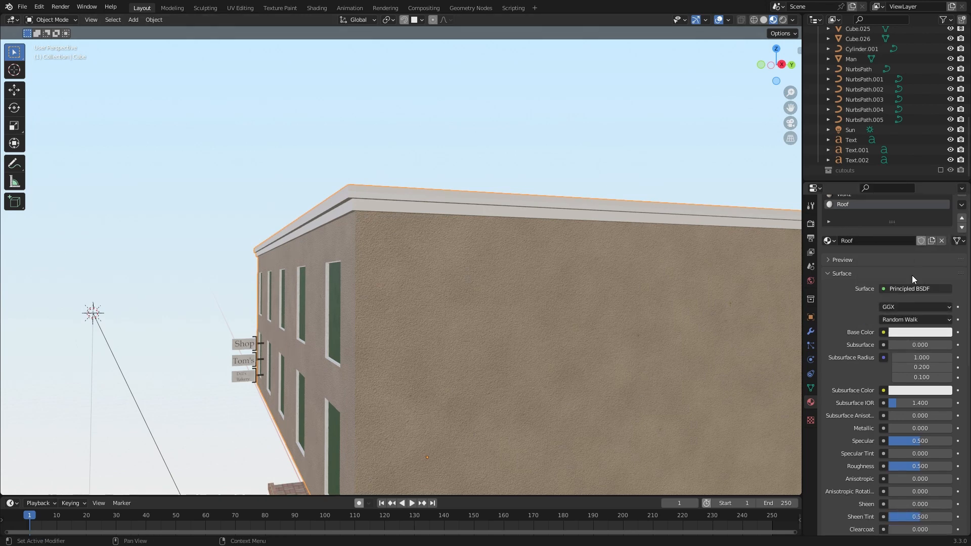
pyautogui.click(901, 332)
pyautogui.moveTo(890, 259); pyautogui.dragTo(892, 232)
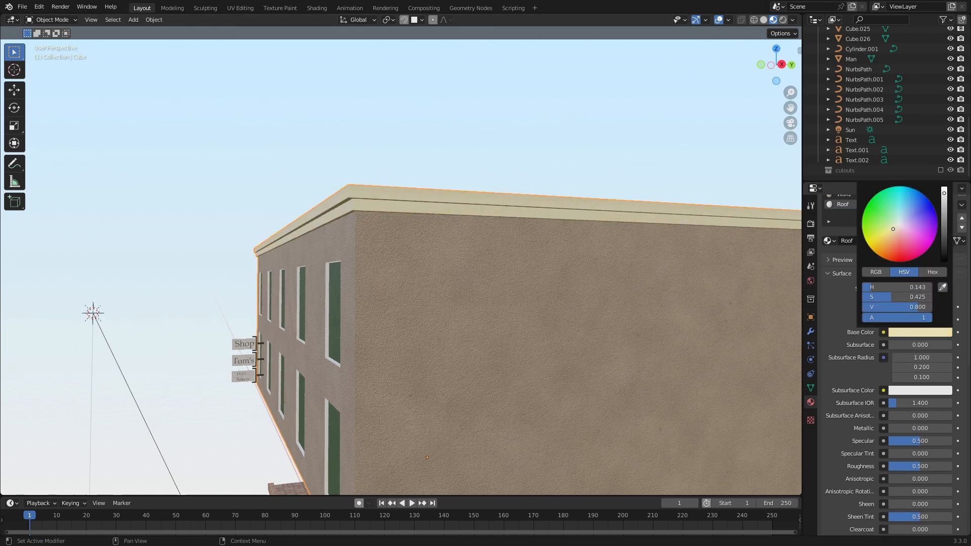
pyautogui.moveTo(456, 296); pyautogui.dragTo(405, 296, button='middle')
pyautogui.scroll(-1, 870, 368)
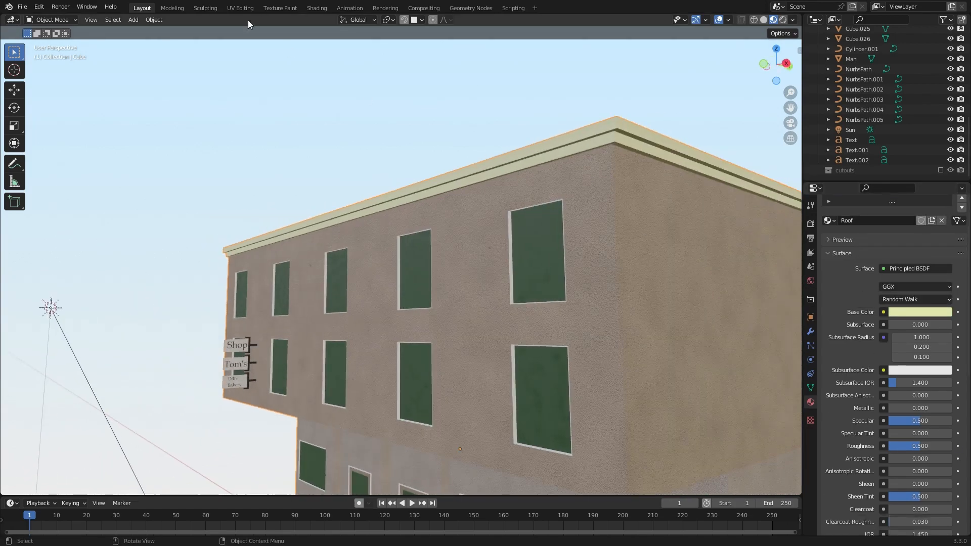
# - Add a Bump node to the Roof material in the Shading workspace and connect it to the Principled BSDF's Normal input
pyautogui.click(317, 9)
pyautogui.moveTo(506, 389); pyautogui.dragTo(496, 385, button='middle')
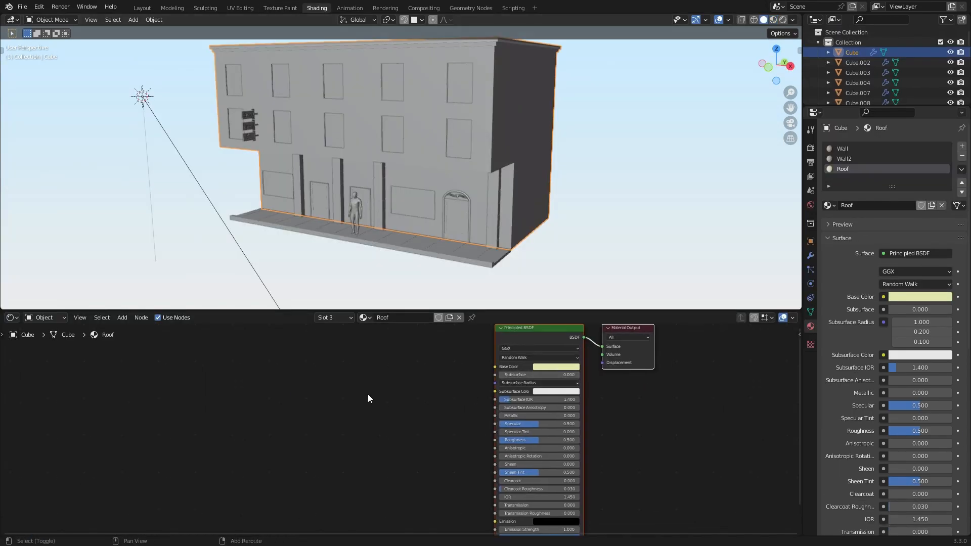
pyautogui.hotkey('shift', 'a')
pyautogui.click(368, 395)
pyautogui.write('bum')
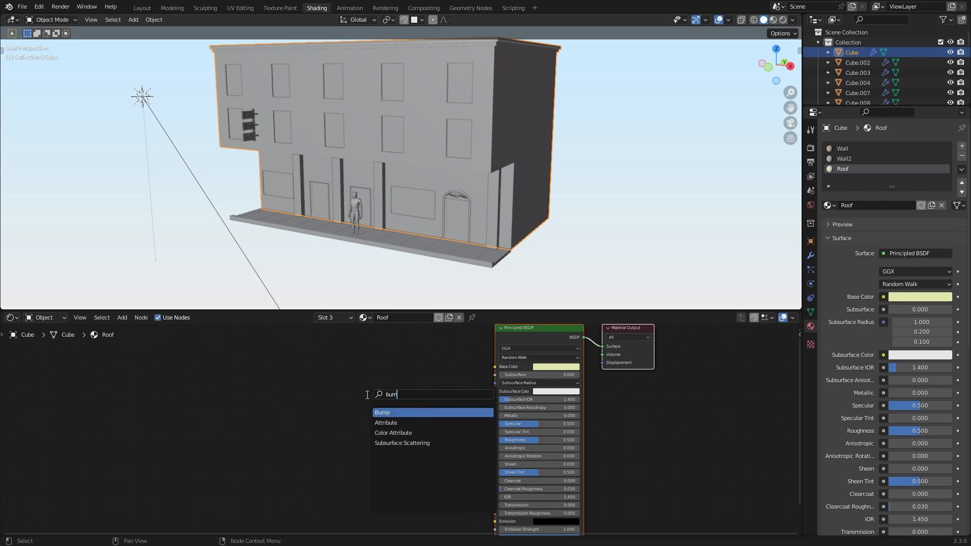
pyautogui.write('p')
pyautogui.press('Return')
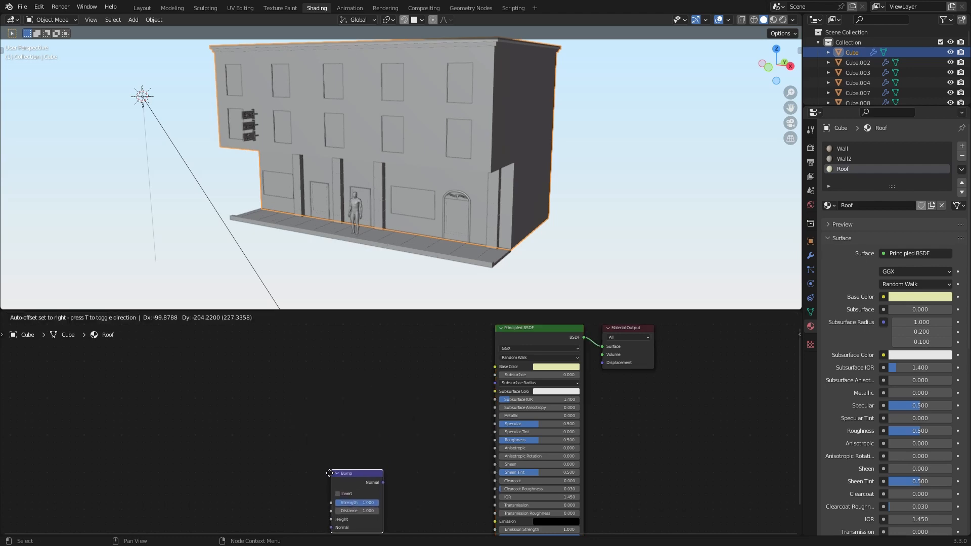
pyautogui.click(394, 421)
pyautogui.scroll(1, 403, 410)
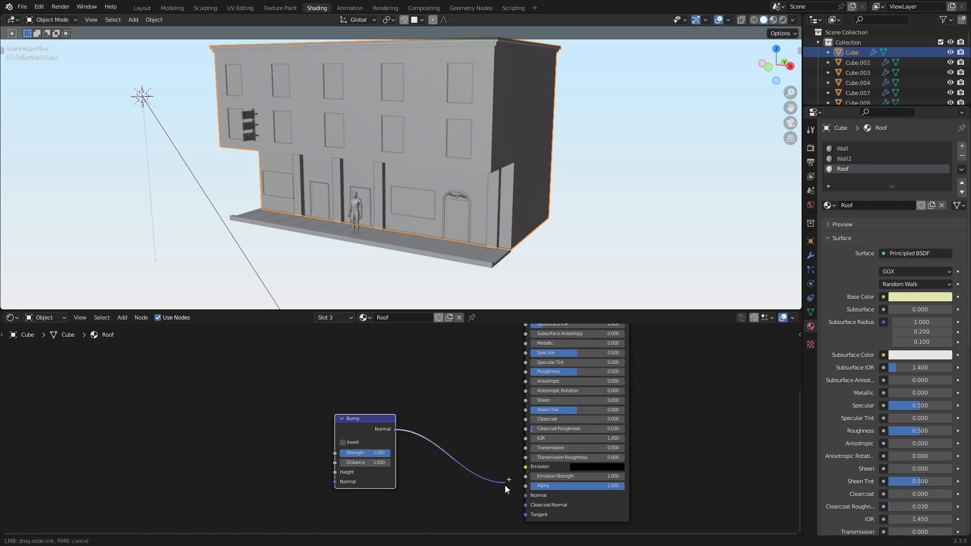
pyautogui.moveTo(530, 494); pyautogui.dragTo(531, 494)
# - Add a Musgrave Texture to the Roof material and connect its Height output to the Bump node's Height input
pyautogui.hotkey('shift', 'a')
pyautogui.click(360, 399)
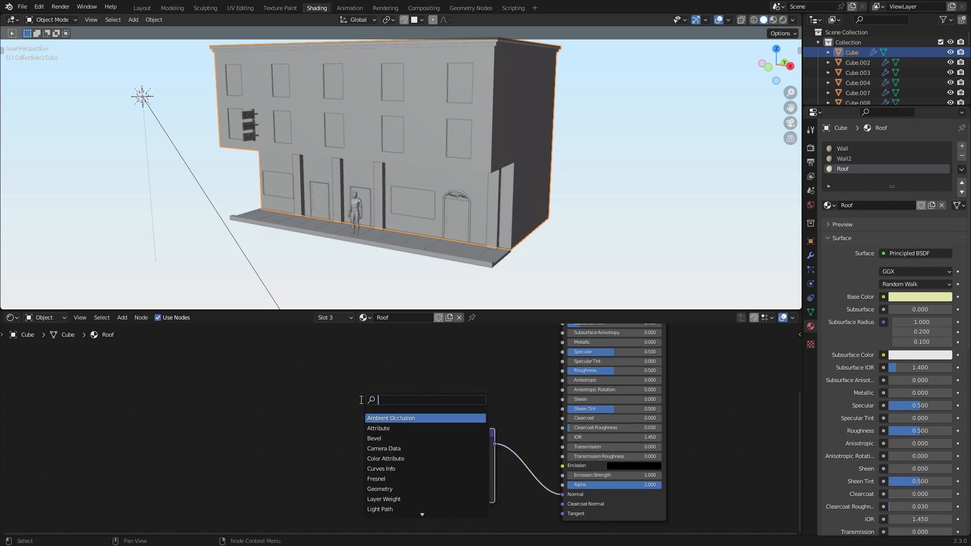
pyautogui.write('mus')
pyautogui.press('Return')
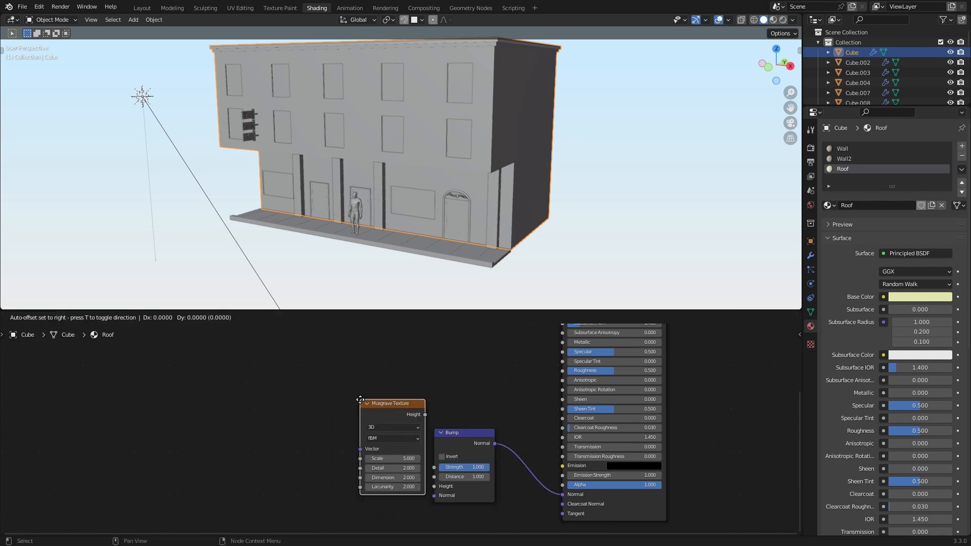
pyautogui.click(292, 440)
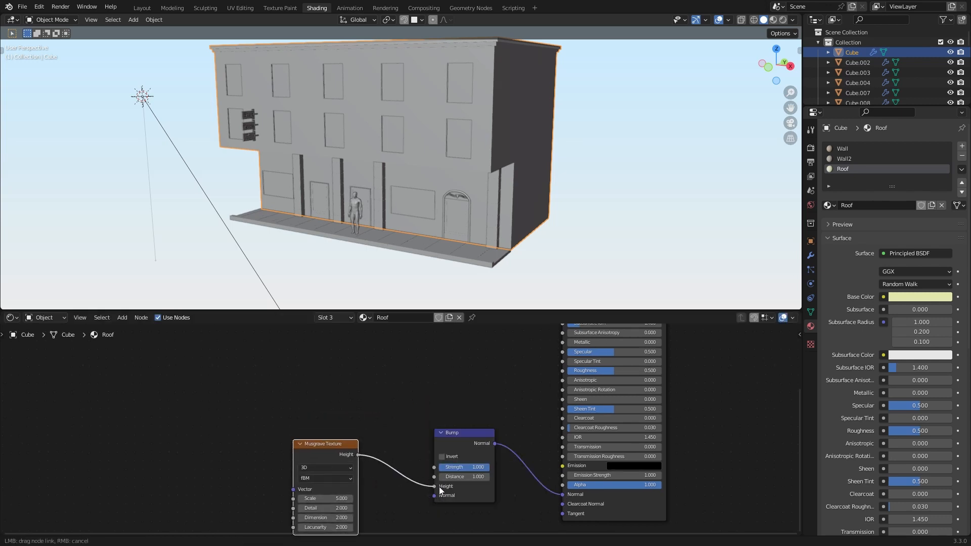
pyautogui.moveTo(439, 486); pyautogui.dragTo(439, 486)
# - Add Texture Coordinate and Mapping nodes to the Roof's Musgrave Texture and feed the Mapping from the Object output
pyautogui.hotkey('ctrl', 't')
pyautogui.moveTo(196, 494); pyautogui.dragTo(267, 433, button='middle')
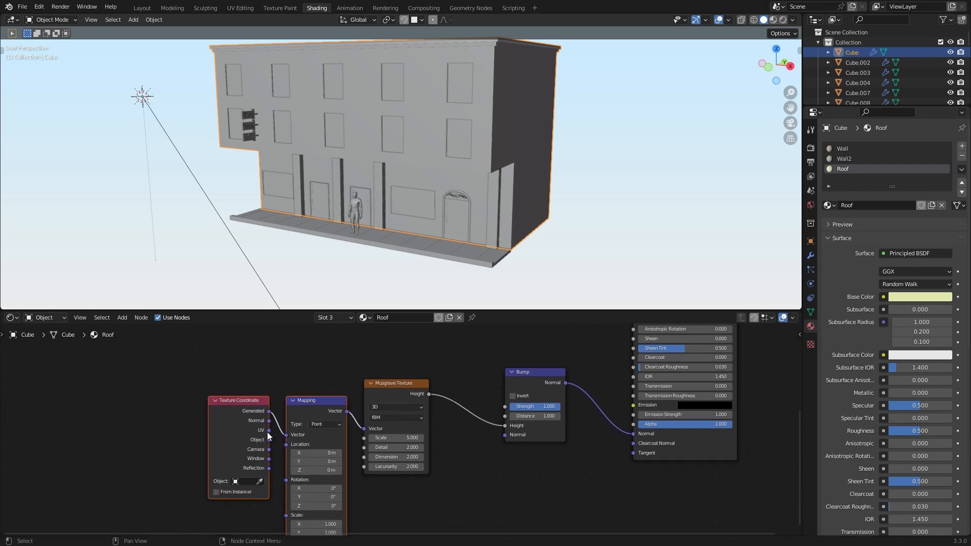
pyautogui.moveTo(267, 439); pyautogui.dragTo(286, 435)
# - Set the Roof's Musgrave Texture scale to 24.9 and its Bump distance to 0.02, with the viewport in Material Preview
pyautogui.press('z')
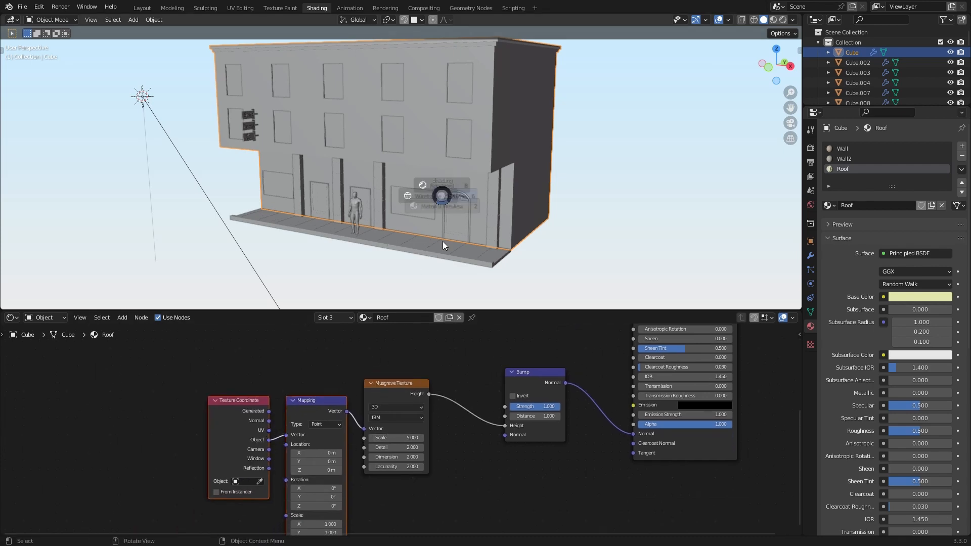
pyautogui.click(442, 241)
pyautogui.scroll(3, 433, 247)
pyautogui.keyDown('shift'); pyautogui.moveTo(434, 141); pyautogui.dragTo(385, 223, button='middle'); pyautogui.keyUp('shift')
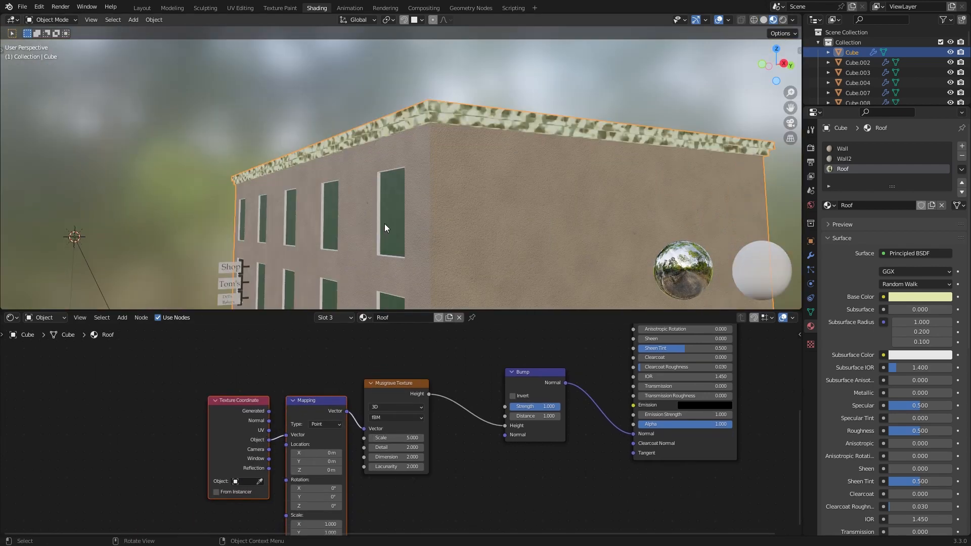
pyautogui.moveTo(396, 438); pyautogui.dragTo(486, 438)
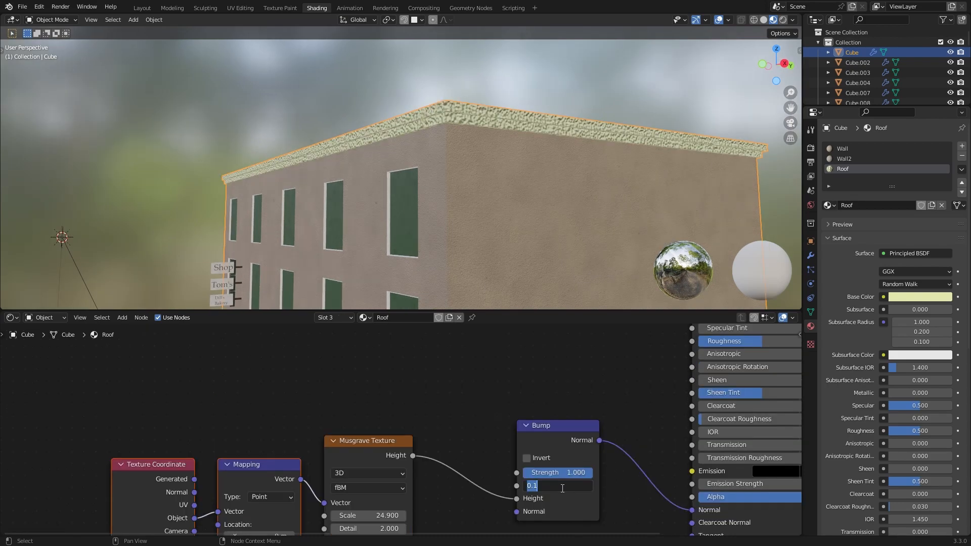
pyautogui.write('0.02')
pyautogui.press('Return')
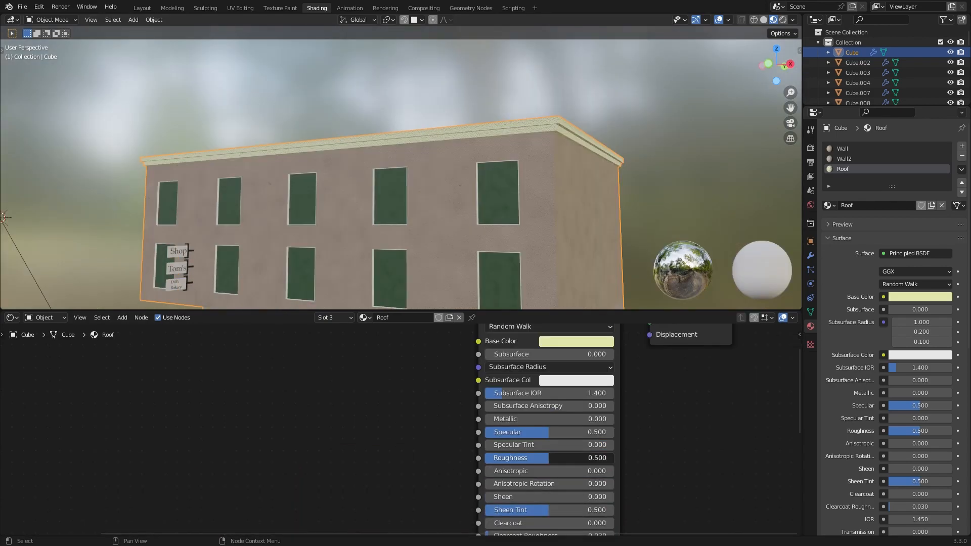
# - Raise the Roof material's Roughness to 0.836 and darken its Base Color to a value of 0.526
pyautogui.moveTo(556, 458); pyautogui.dragTo(589, 458)
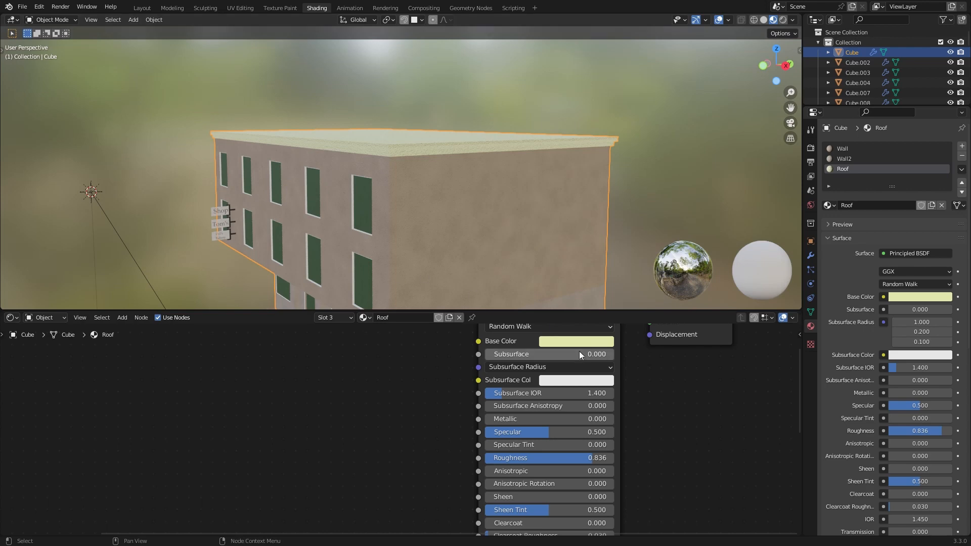
pyautogui.click(576, 340)
pyautogui.moveTo(642, 196); pyautogui.dragTo(641, 193)
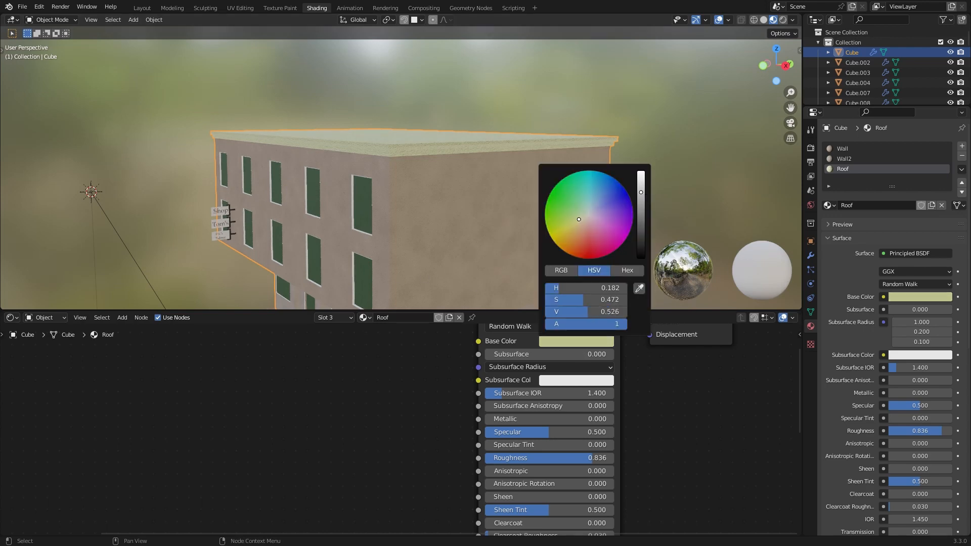
# - Select the brick sidewalk and open the Mapping scale of its Sidewalk material for editing
pyautogui.moveTo(384, 232); pyautogui.dragTo(434, 253, button='middle')
pyautogui.keyDown('shift'); pyautogui.moveTo(435, 268); pyautogui.dragTo(353, 135, button='middle'); pyautogui.keyUp('shift')
pyautogui.click(445, 277)
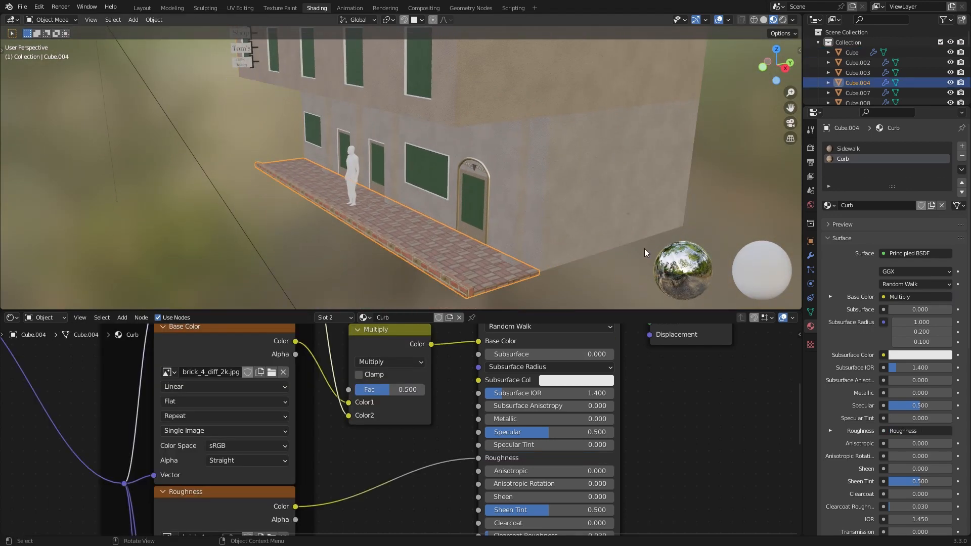
pyautogui.moveTo(281, 362); pyautogui.dragTo(308, 418, button='middle')
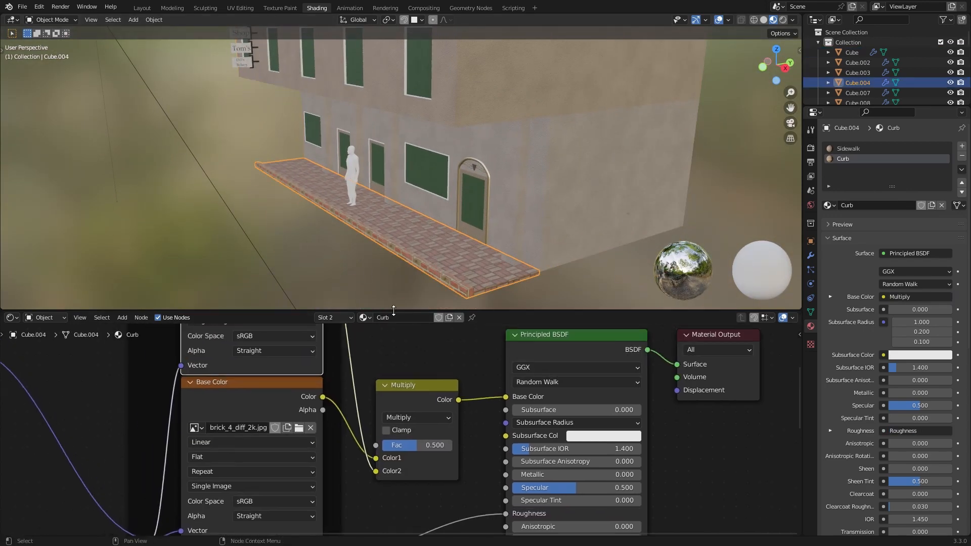
pyautogui.click(848, 148)
pyautogui.scroll(-1, 344, 438)
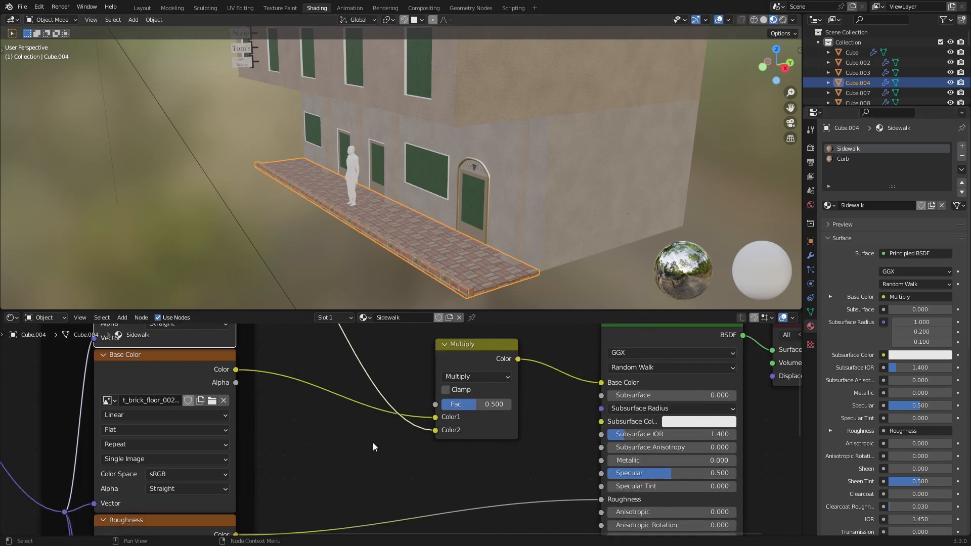
pyautogui.moveTo(372, 442); pyautogui.dragTo(522, 329, button='middle')
pyautogui.scroll(1, 422, 493)
pyautogui.moveTo(422, 493); pyautogui.dragTo(471, 398, button='middle')
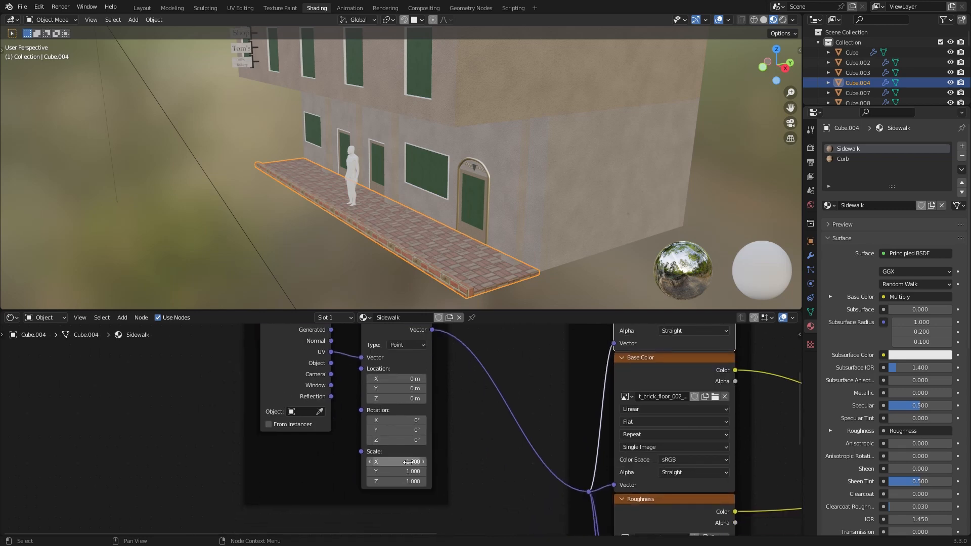
pyautogui.click(409, 462)
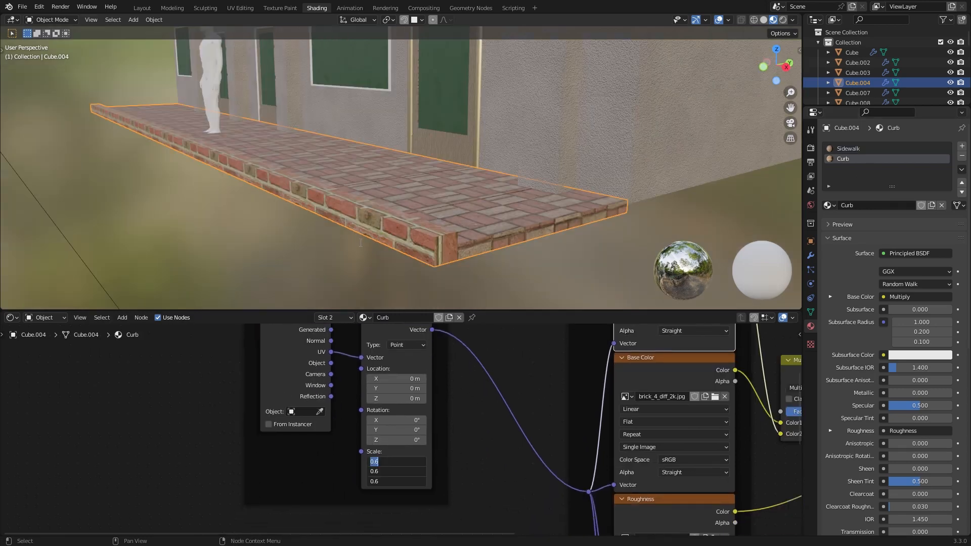
# - Adjust the Curb material's Mapping scale on X, Y and Z, trying 1.2 and settling on 1.4
pyautogui.moveTo(481, 263); pyautogui.dragTo(508, 265, button='middle')
pyautogui.click(415, 463)
pyautogui.write('1.2')
pyautogui.press('Return')
pyautogui.scroll(2, 471, 238)
pyautogui.moveTo(296, 246)
pyautogui.mouseDown(button='middle')
pyautogui.moveTo(306, 247)
pyautogui.moveTo(289, 236)
pyautogui.mouseUp(button='middle')
pyautogui.moveTo(382, 461); pyautogui.dragTo(381, 481)
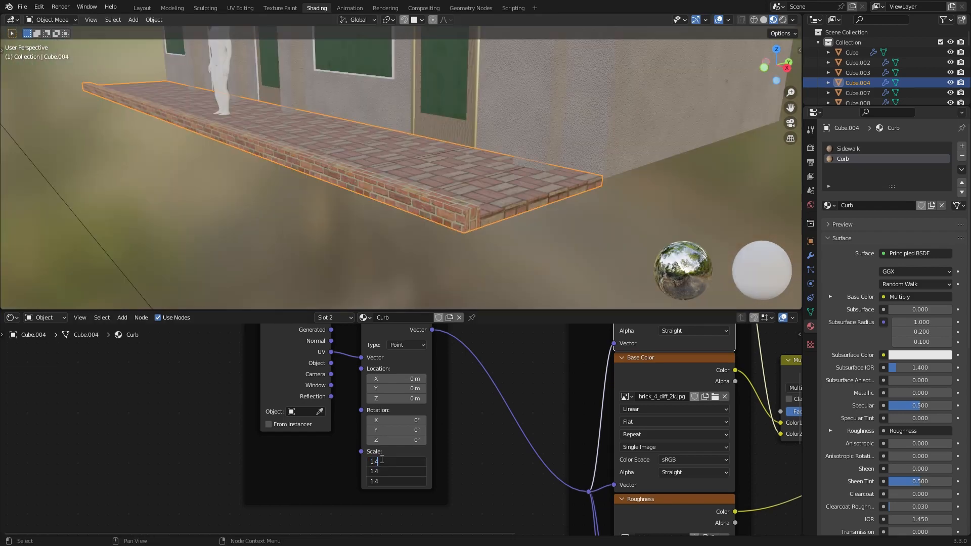
pyautogui.press('Return')
pyautogui.moveTo(450, 217); pyautogui.dragTo(387, 178, button='middle')
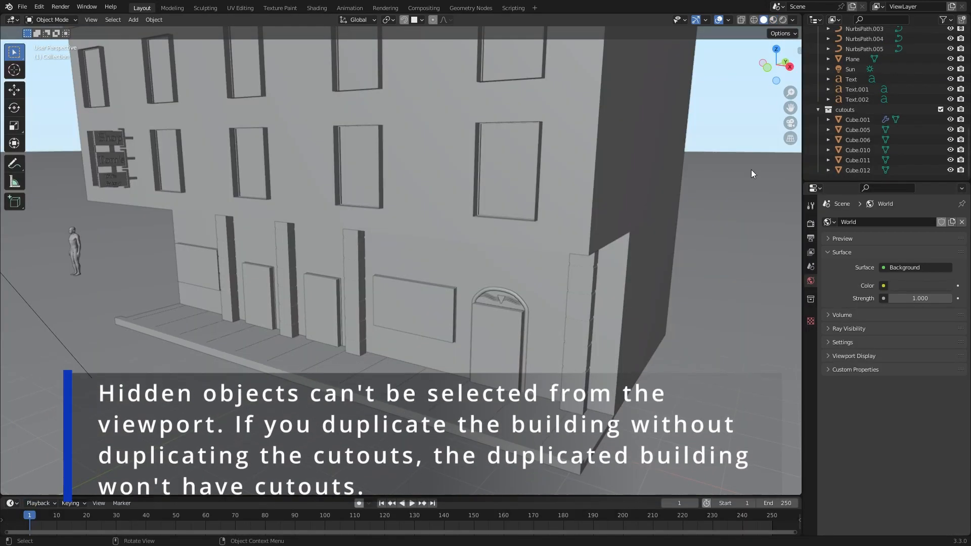
pyautogui.scroll(4, 893, 145)
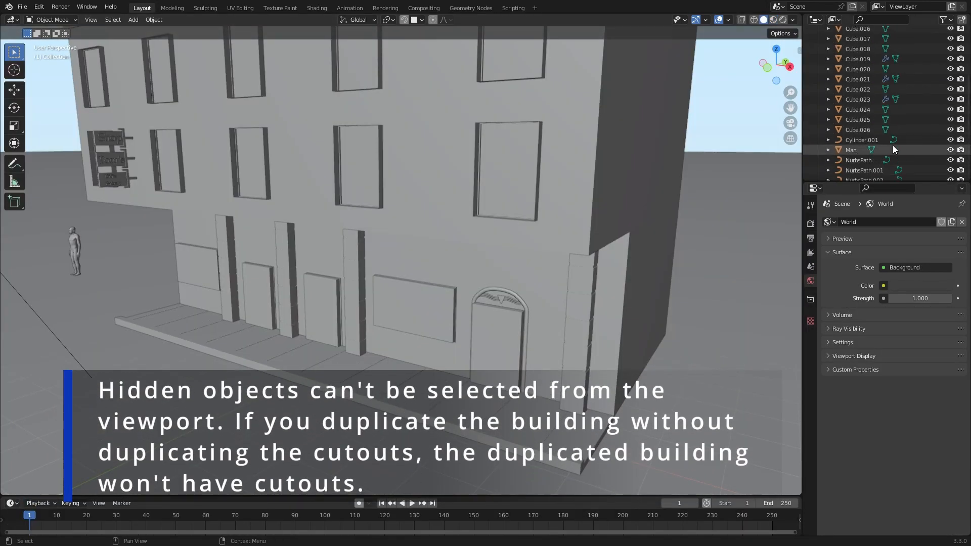
pyautogui.scroll(-8, 893, 145)
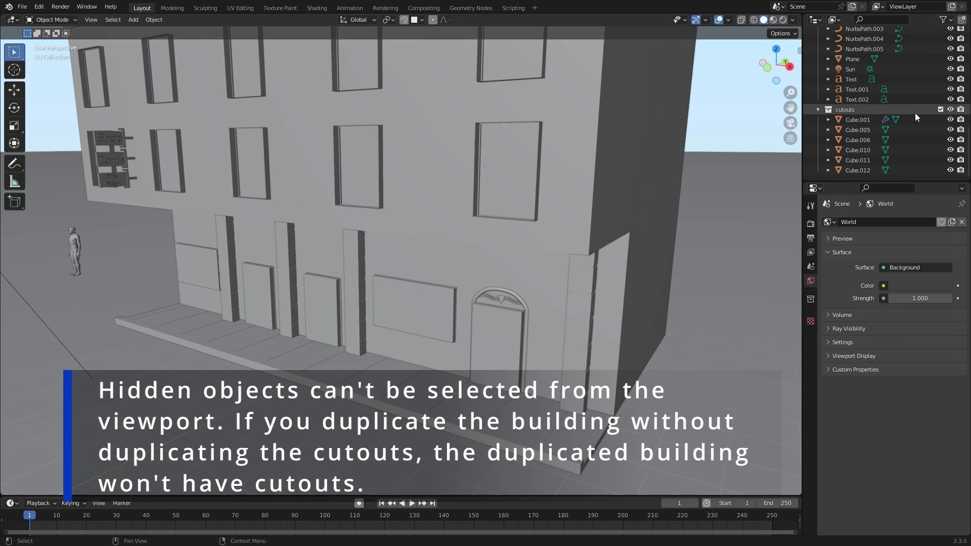
pyautogui.moveTo(460, 370); pyautogui.dragTo(711, 222, button='middle')
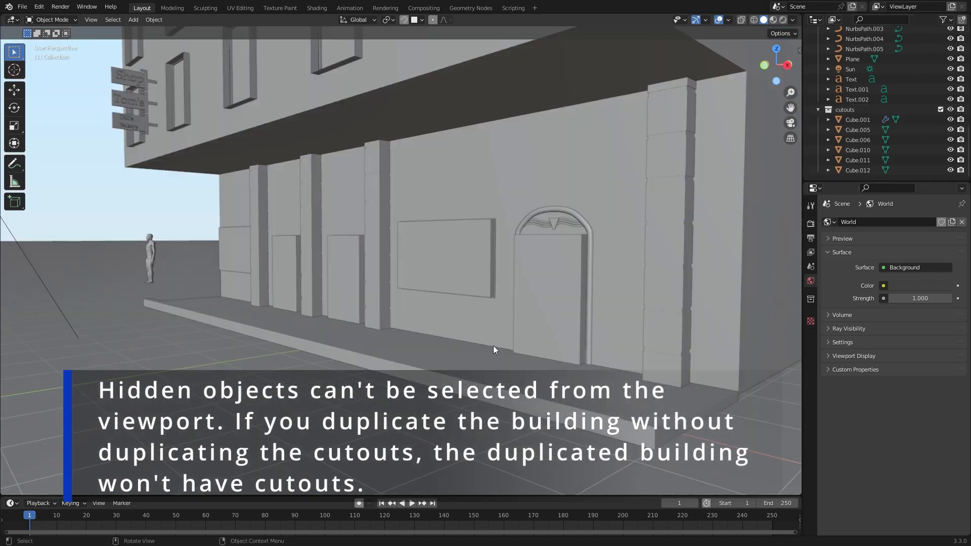
# - Select the entire building together with its cutouts from a wireframe top view, leaving the camera, sun, man and ground plane unselected
pyautogui.moveTo(493, 345); pyautogui.dragTo(378, 363, button='middle')
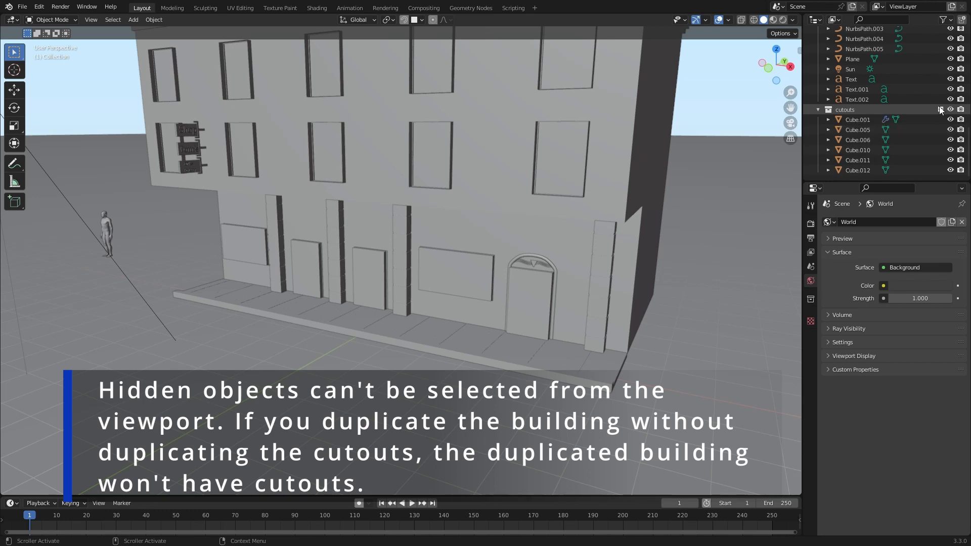
pyautogui.scroll(-4, 364, 390)
pyautogui.moveTo(340, 370); pyautogui.dragTo(369, 374, button='middle')
pyautogui.press('KP_7')
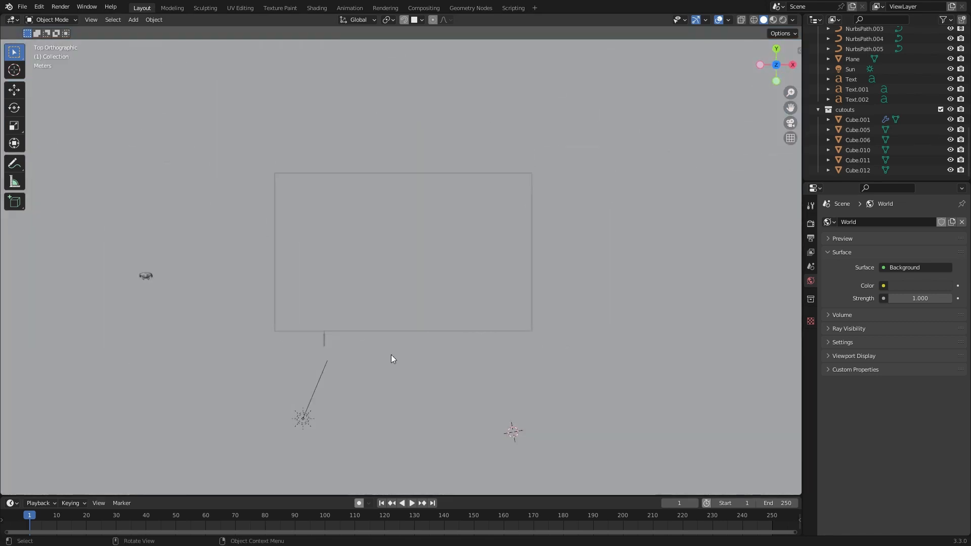
pyautogui.press('z')
pyautogui.click(374, 371)
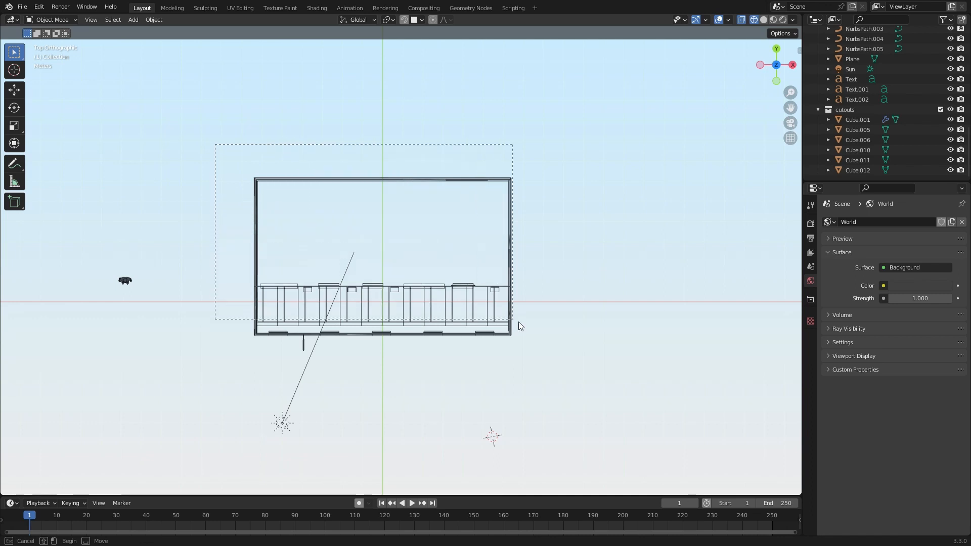
pyautogui.moveTo(636, 357); pyautogui.dragTo(641, 362)
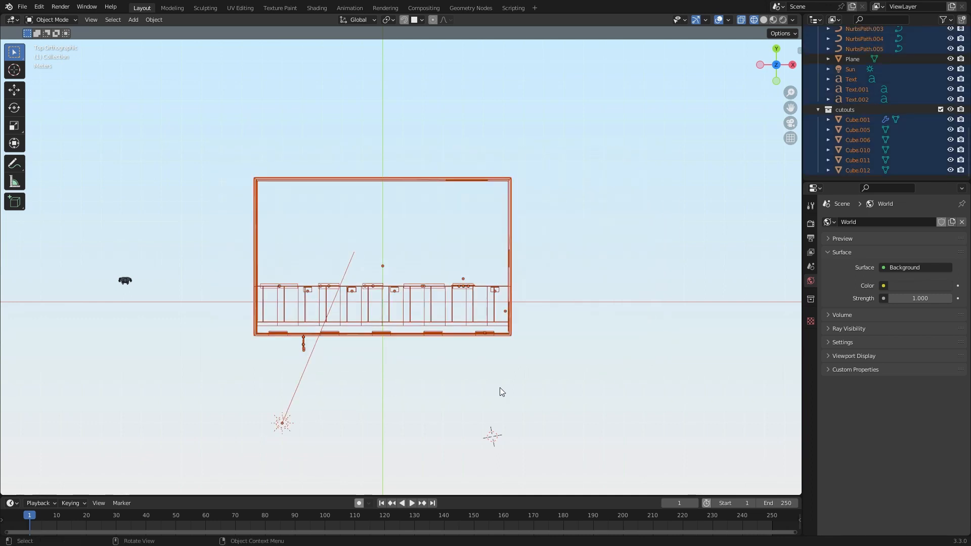
pyautogui.scroll(5, 870, 117)
pyautogui.scroll(12, 870, 117)
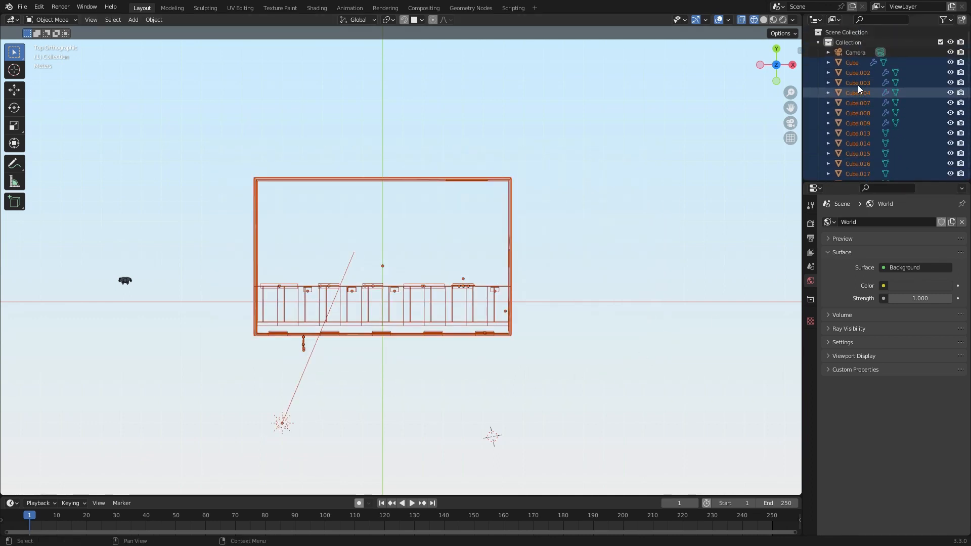
pyautogui.scroll(-14, 857, 86)
# - Return to Solid shading and duplicate the building with its cutouts along global X, leaving a gap beside the original
pyautogui.moveTo(299, 459)
pyautogui.keyDown('shift'); pyautogui.mouseDown(button='middle')
pyautogui.moveTo(422, 342)
pyautogui.moveTo(372, 314)
pyautogui.moveTo(358, 283)
pyautogui.mouseUp(button='middle'); pyautogui.keyUp('shift')
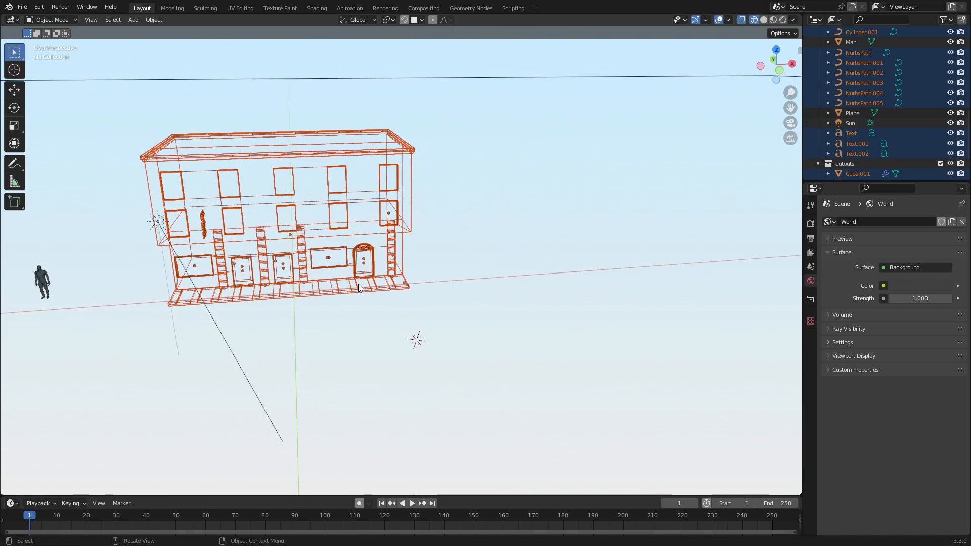
pyautogui.press('z')
pyautogui.click(394, 280)
pyautogui.hotkey('shift', 'd')
pyautogui.press('x')
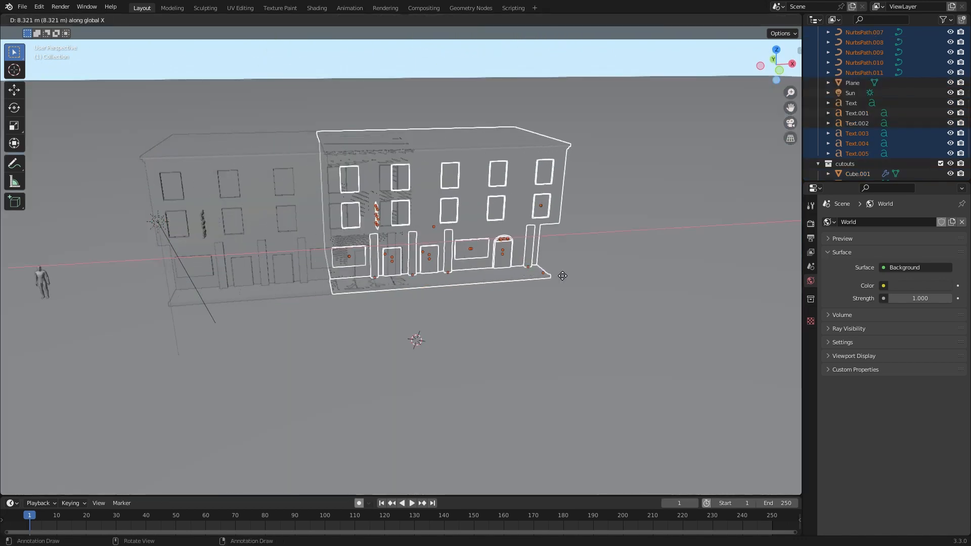
pyautogui.click(698, 269)
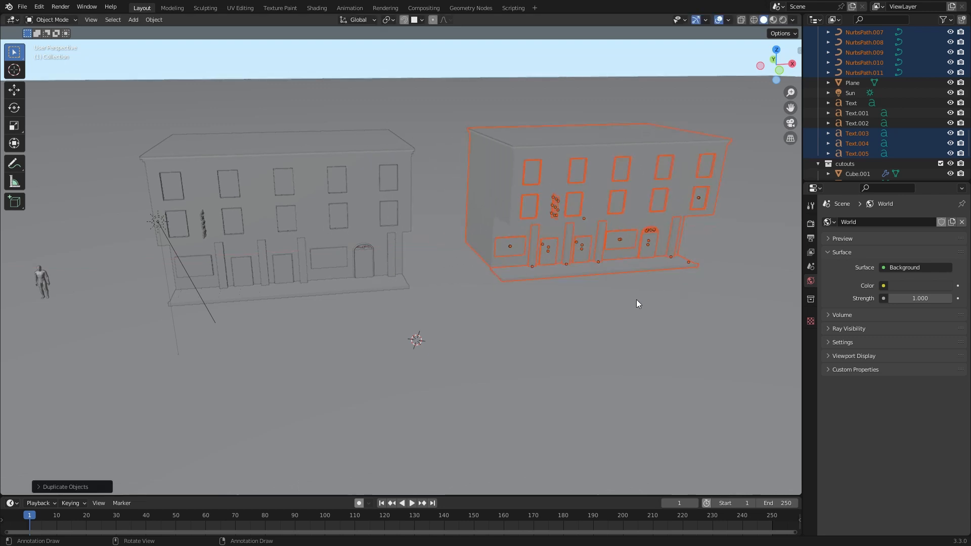
# - Rotate the duplicated building -90° about Z and move it along global X closer to the original
pyautogui.moveTo(636, 300); pyautogui.dragTo(608, 299, button='middle')
pyautogui.write('rz')
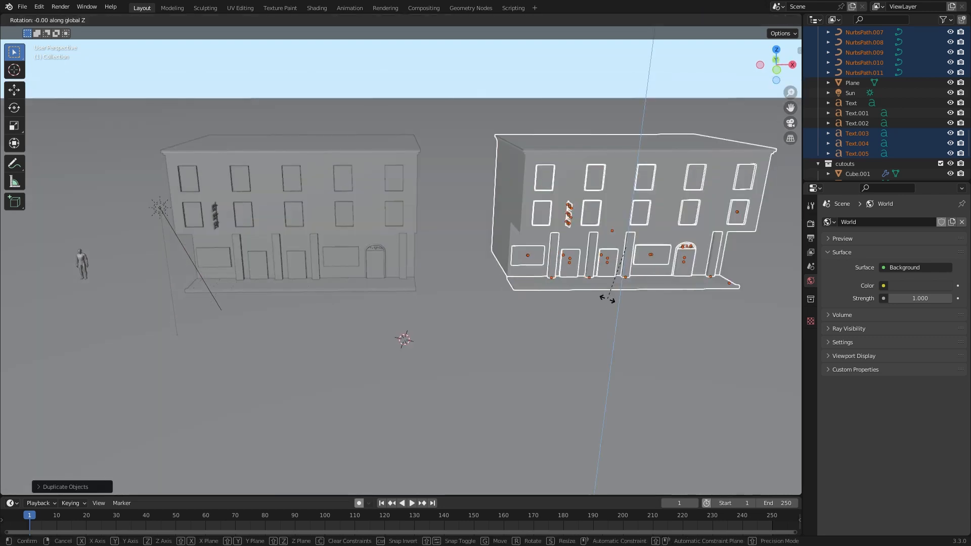
pyautogui.write('-90')
pyautogui.press('Return')
pyautogui.moveTo(602, 302); pyautogui.dragTo(500, 338, button='middle')
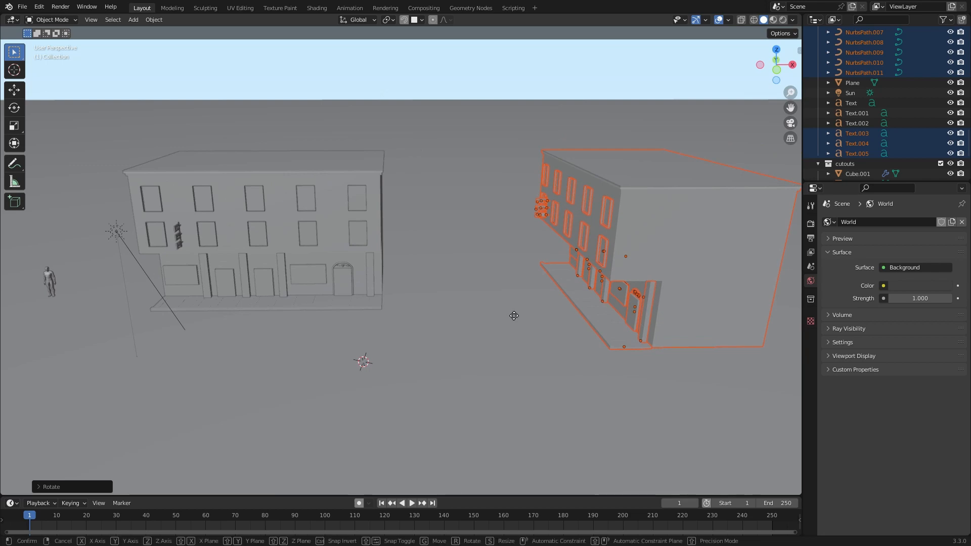
pyautogui.press('g')
pyautogui.press('x')
pyautogui.click(402, 313)
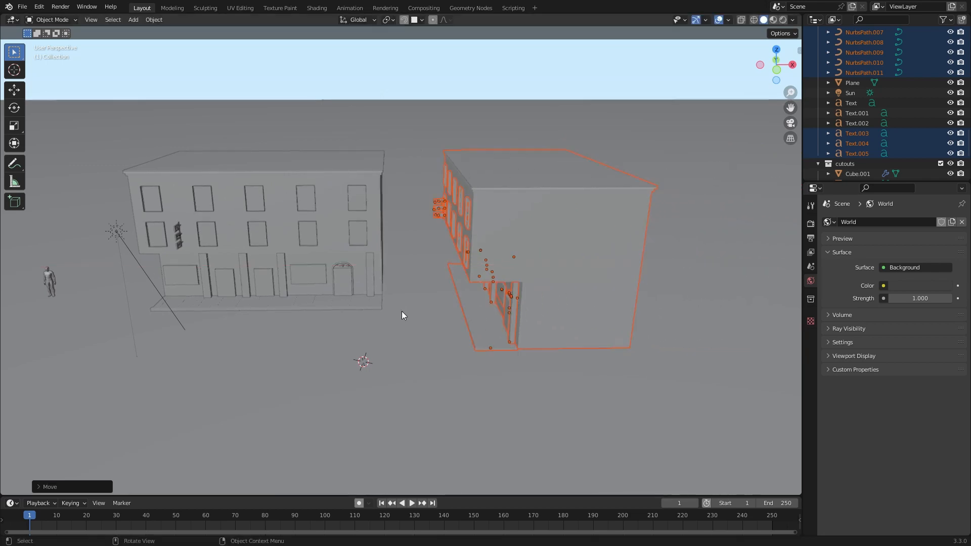
# - Duplicate the rotated building about 12.83 m in the negative global Y direction to continue the row
pyautogui.scroll(3, 402, 282)
pyautogui.moveTo(402, 313)
pyautogui.mouseDown(button='middle')
pyautogui.moveTo(402, 281)
pyautogui.moveTo(398, 326)
pyautogui.mouseUp(button='middle')
pyautogui.scroll(3, 402, 332)
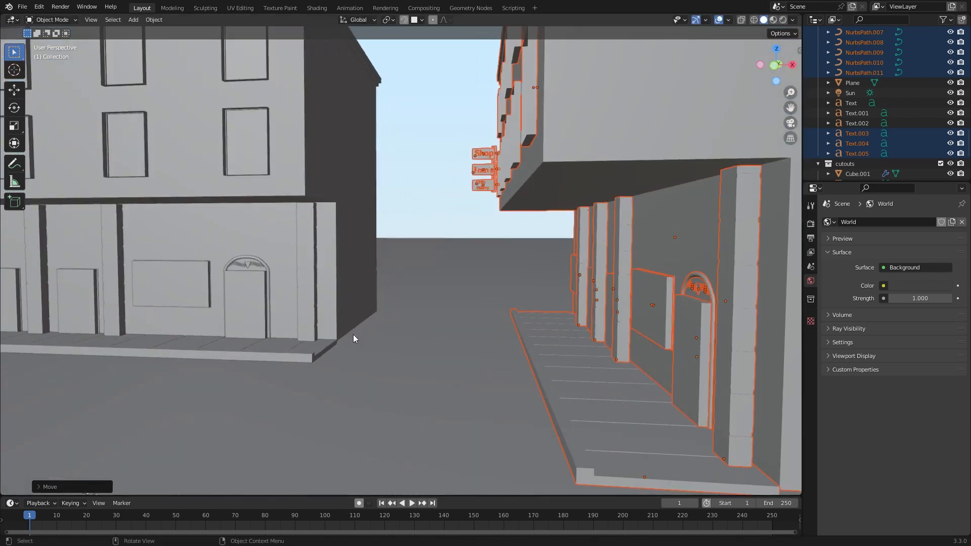
pyautogui.moveTo(341, 347); pyautogui.dragTo(524, 348, button='middle')
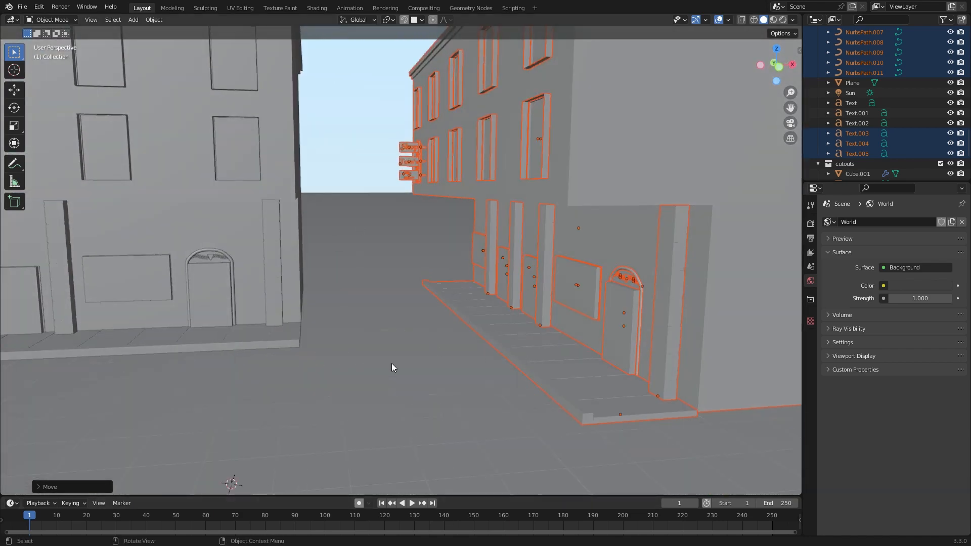
pyautogui.moveTo(392, 363); pyautogui.dragTo(429, 326, button='middle')
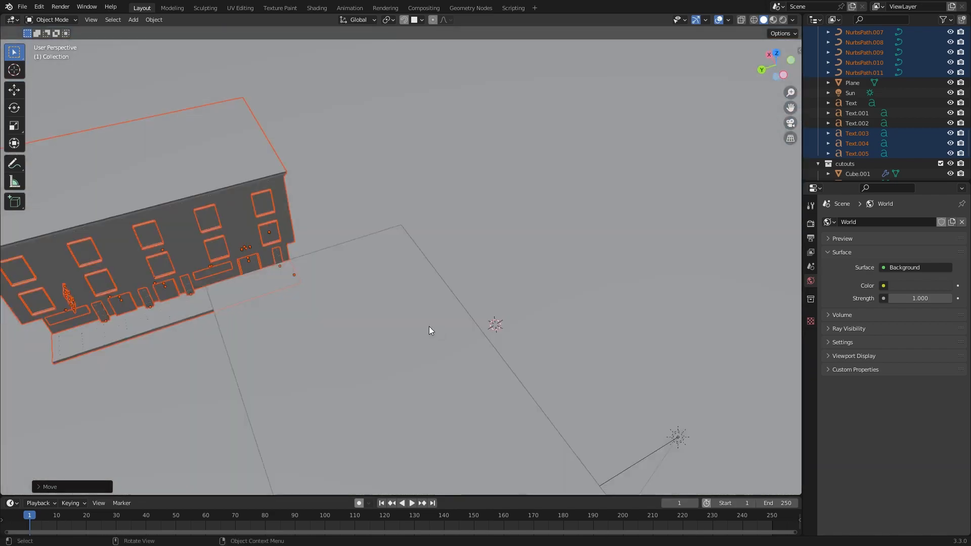
pyautogui.hotkey('shift', 'd')
pyautogui.press('y')
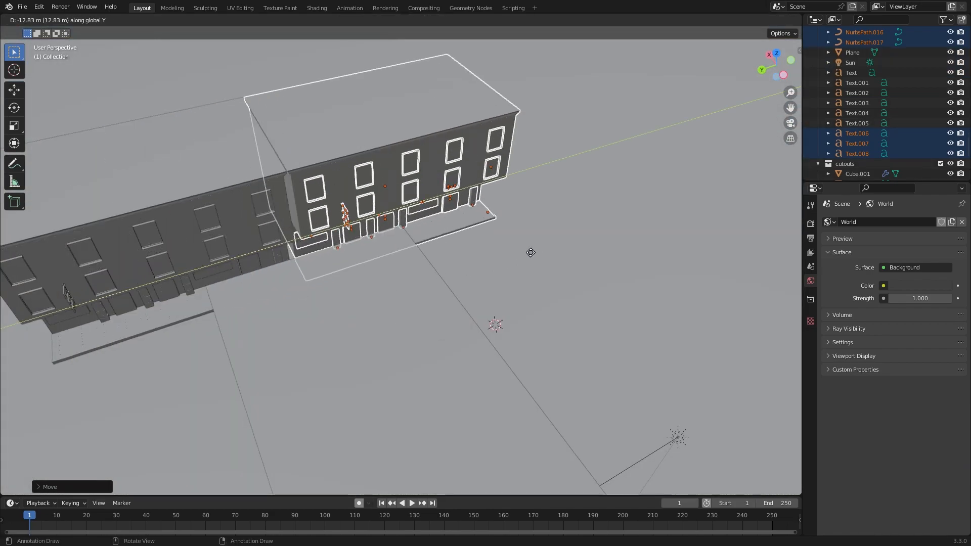
pyautogui.click(531, 252)
# - Switch the viewport to Rendered shading and check the building row with the cutouts collection excluded and included again
pyautogui.moveTo(530, 252)
pyautogui.mouseDown(button='middle')
pyautogui.moveTo(395, 300)
pyautogui.moveTo(420, 277)
pyautogui.moveTo(414, 303)
pyautogui.moveTo(249, 252)
pyautogui.moveTo(227, 266)
pyautogui.mouseUp(button='middle')
pyautogui.press('z')
pyautogui.scroll(4, 420, 275)
pyautogui.scroll(4, 338, 342)
pyautogui.click(940, 164)
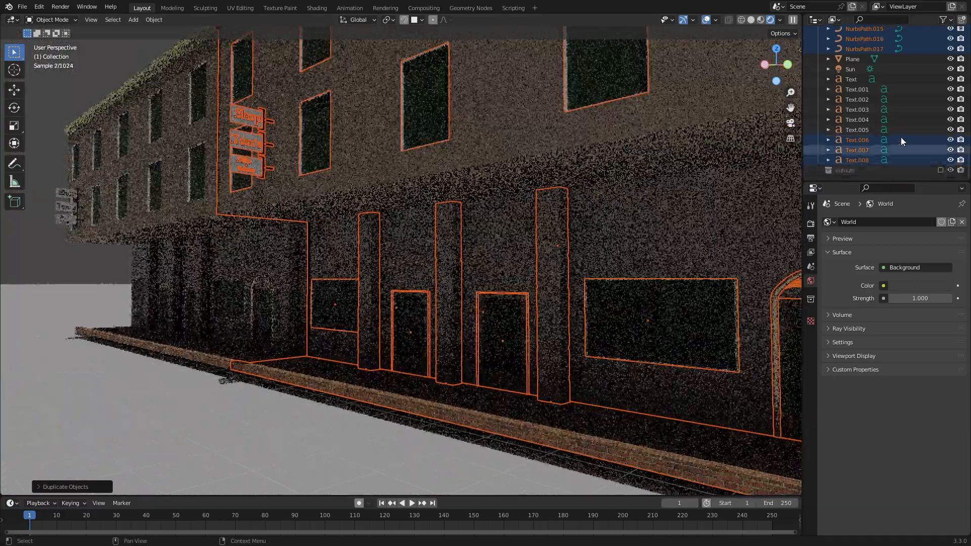
pyautogui.scroll(-2, 468, 358)
pyautogui.moveTo(470, 361); pyautogui.dragTo(499, 369, button='middle')
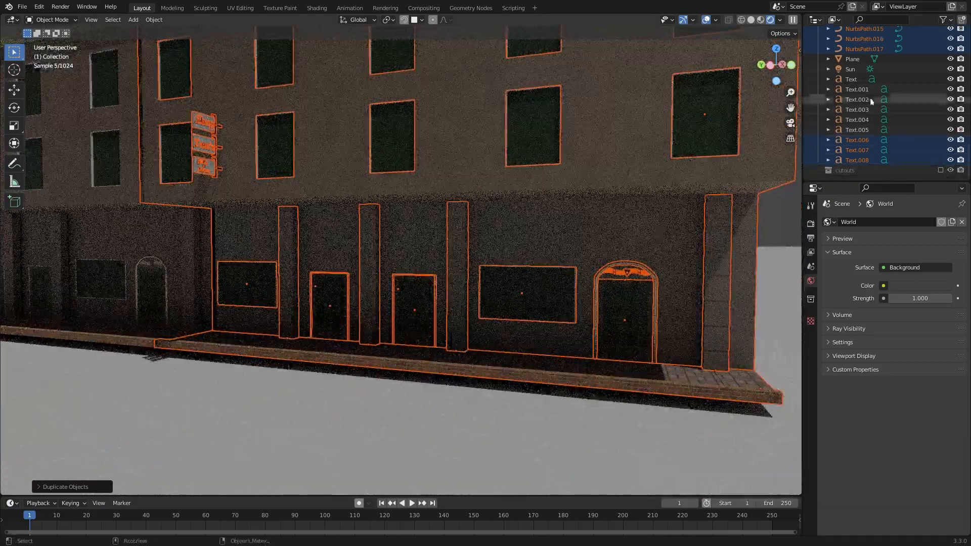
pyautogui.click(940, 170)
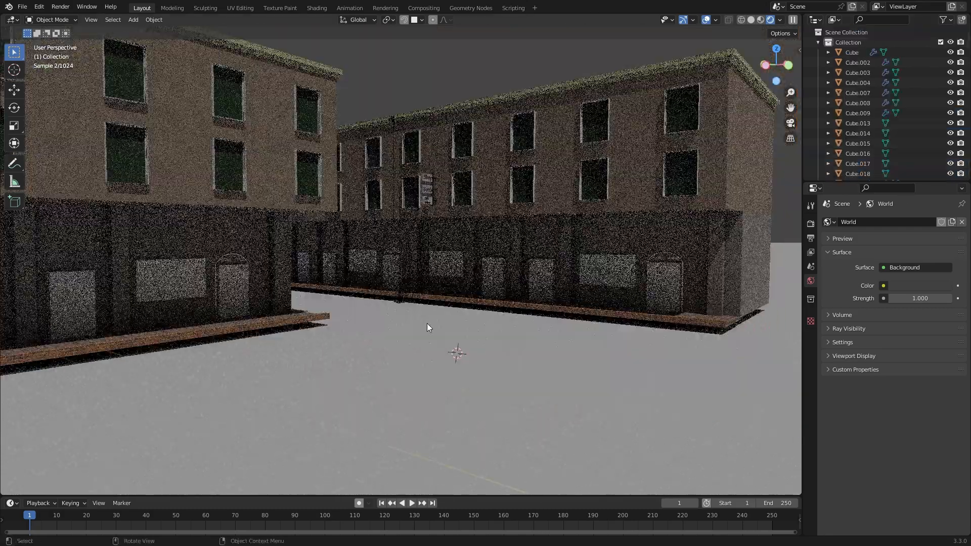
# - Add a camera aligned to a street-level view of the buildings and lock the camera to the view for framing
pyautogui.moveTo(427, 323); pyautogui.dragTo(451, 329, button='middle')
pyautogui.scroll(3, 450, 331)
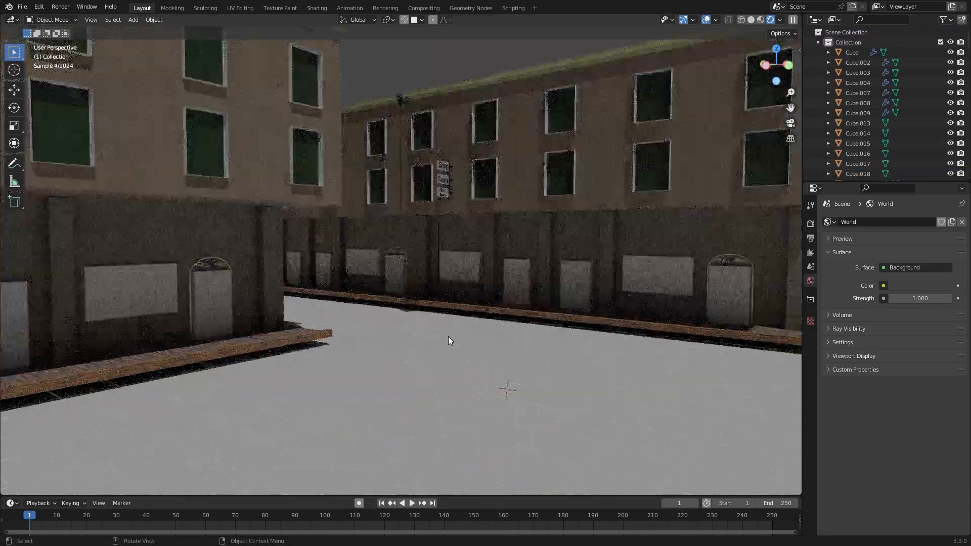
pyautogui.hotkey('shift', 'a')
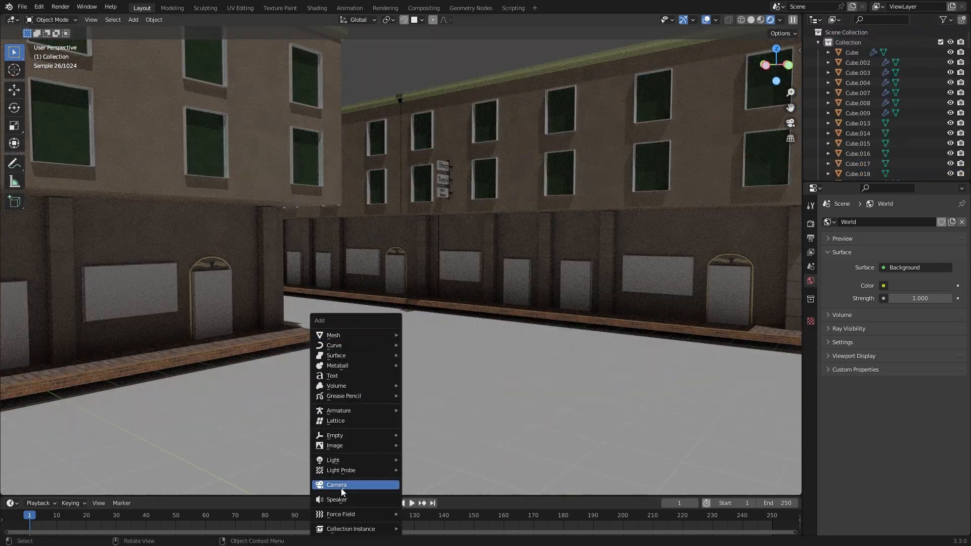
pyautogui.click(341, 487)
pyautogui.click(92, 20)
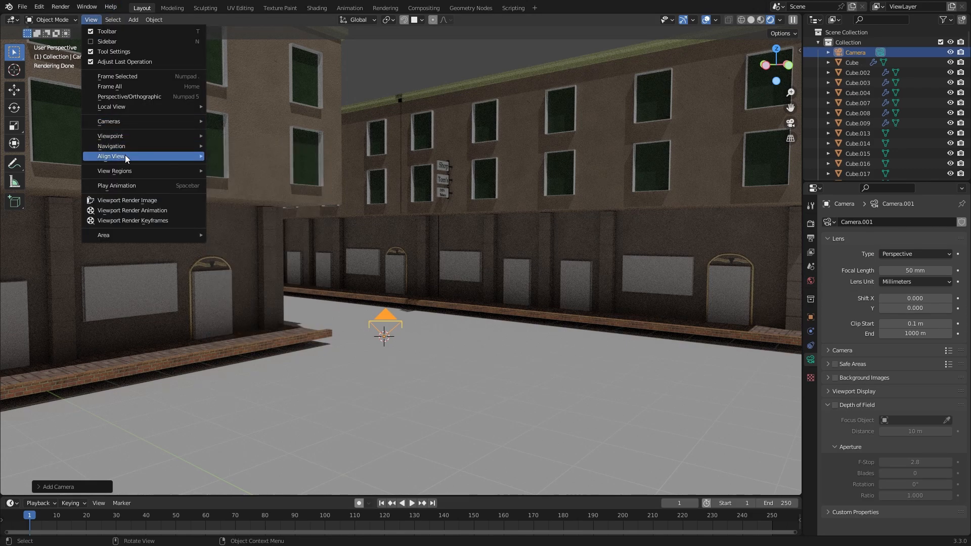
pyautogui.moveTo(125, 156)
pyautogui.click(252, 170)
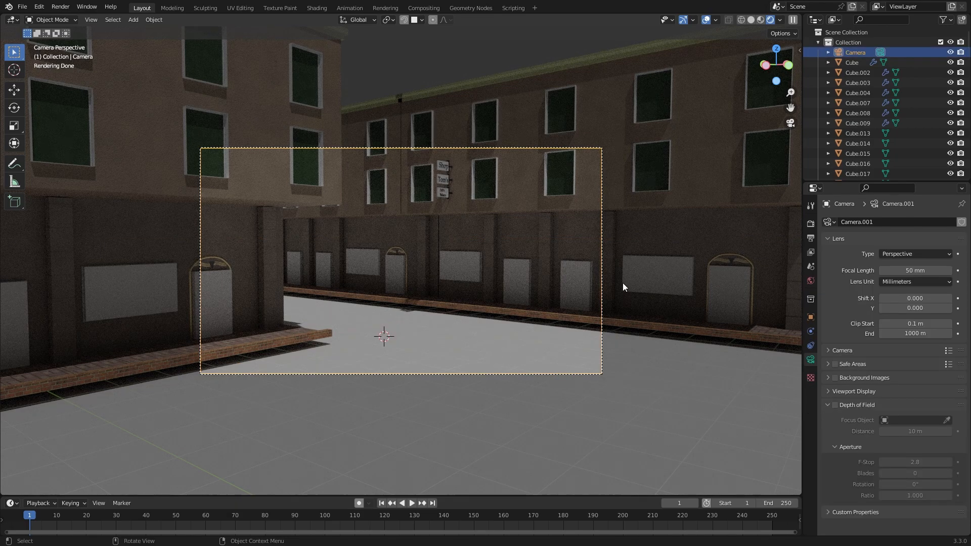
pyautogui.press('n')
pyautogui.moveTo(611, 252); pyautogui.dragTo(463, 324, button='middle')
# - Raise the ground plane about 0.25 m along global Z
pyautogui.click(429, 338)
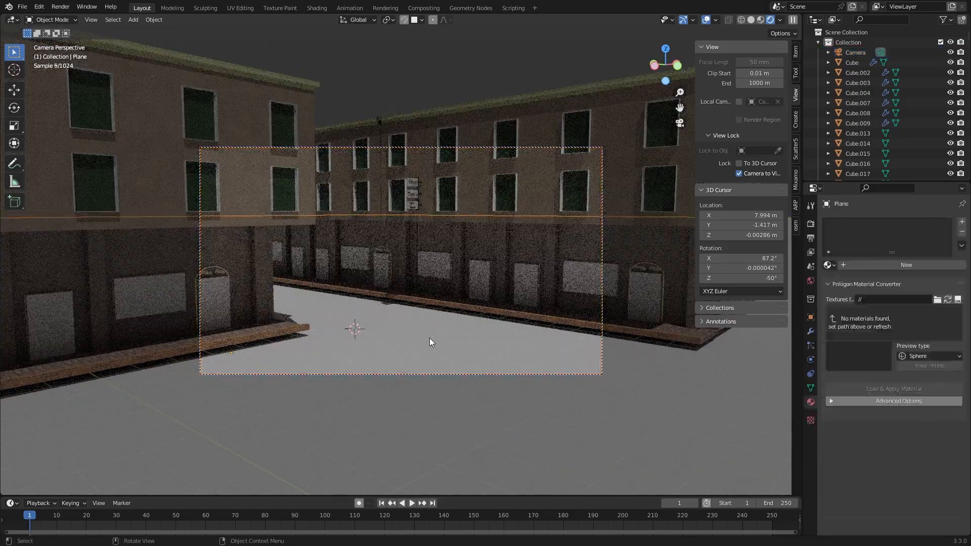
pyautogui.moveTo(429, 337)
pyautogui.mouseDown(button='middle')
pyautogui.moveTo(453, 320)
pyautogui.moveTo(421, 331)
pyautogui.mouseUp(button='middle')
pyautogui.press('g')
pyautogui.press('z')
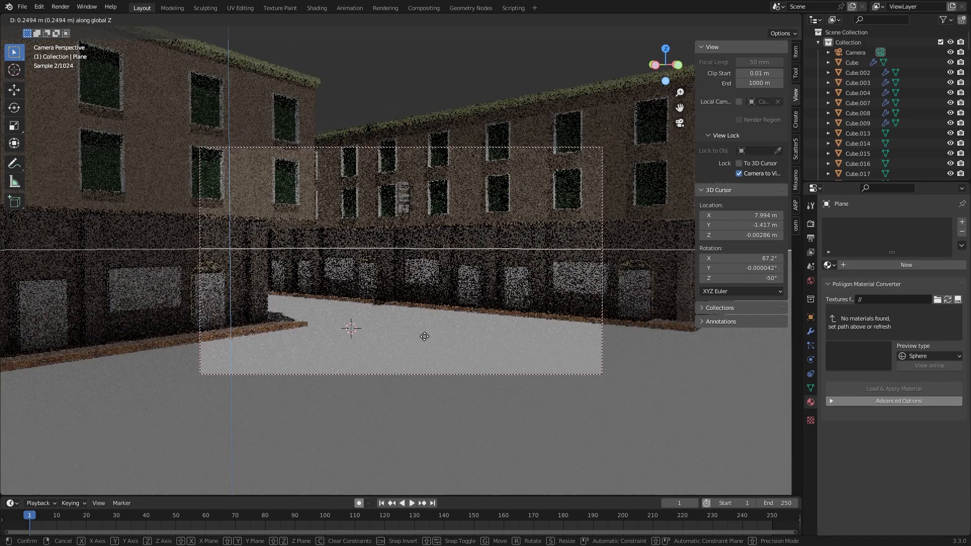
pyautogui.click(424, 336)
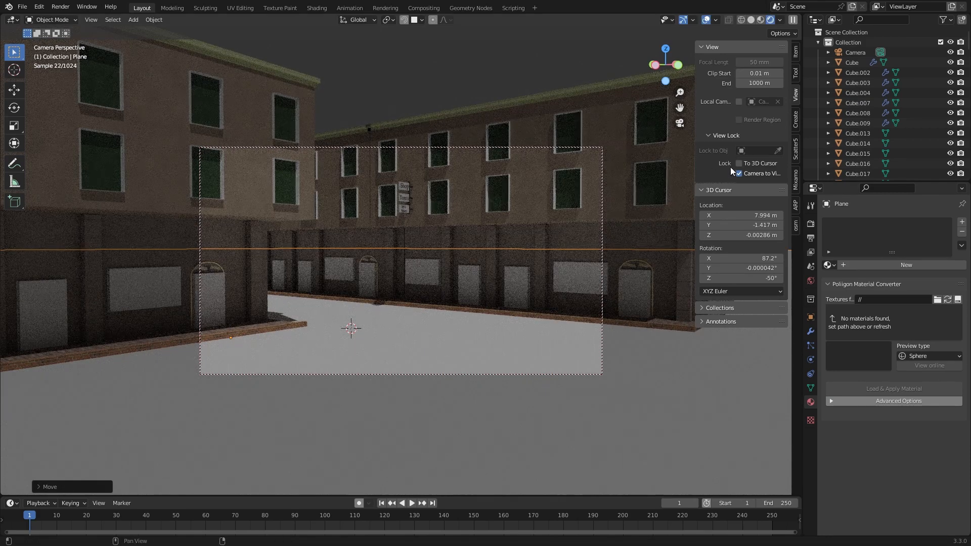
# - Reframe the camera wider on both buildings, unlock it from the view and leave the camera view
pyautogui.keyDown('shift'); pyautogui.moveTo(367, 327); pyautogui.dragTo(384, 364, button='middle'); pyautogui.keyUp('shift')
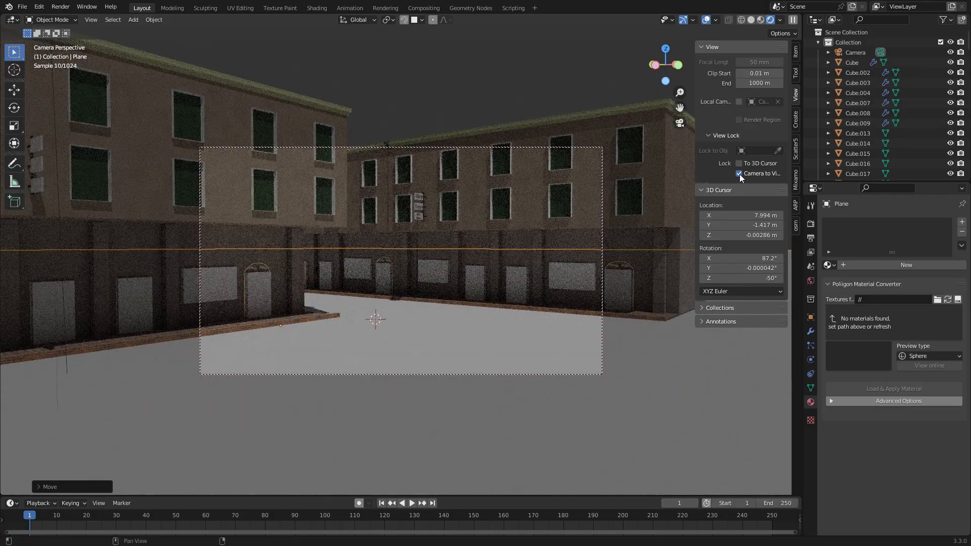
pyautogui.click(738, 173)
pyautogui.moveTo(387, 322)
pyautogui.mouseDown(button='middle')
pyautogui.moveTo(444, 335)
pyautogui.moveTo(393, 337)
pyautogui.mouseUp(button='middle')
pyautogui.scroll(-5, 444, 335)
pyautogui.scroll(8, 381, 338)
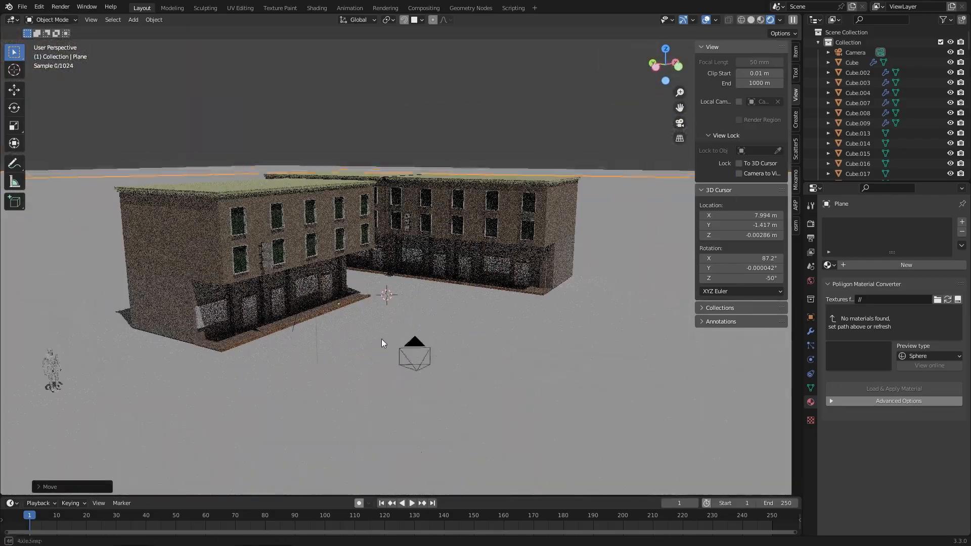
# - Lower the ground plane about 0.015 m along global Z at the base of the brick curb
pyautogui.keyDown('shift'); pyautogui.moveTo(335, 345); pyautogui.dragTo(403, 335, button='middle'); pyautogui.keyUp('shift')
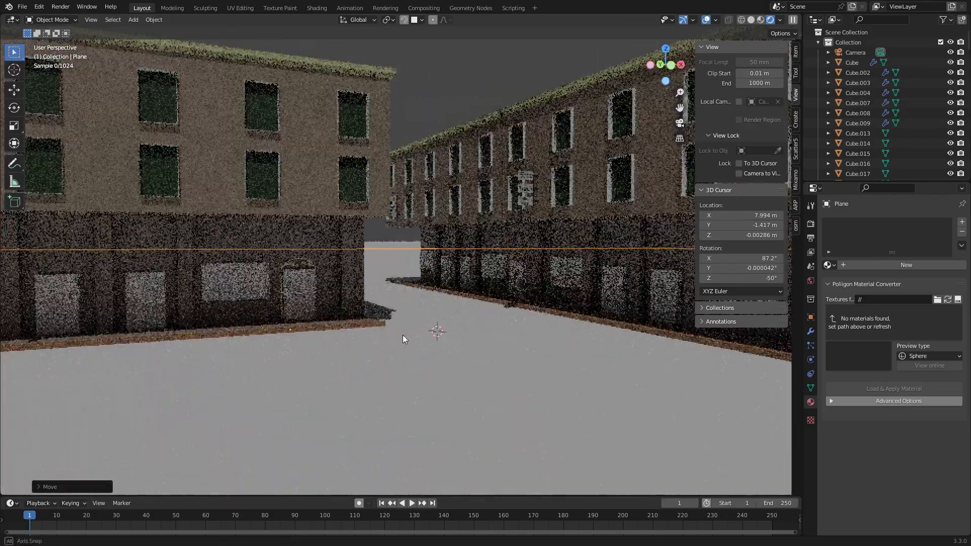
pyautogui.scroll(-10, 879, 127)
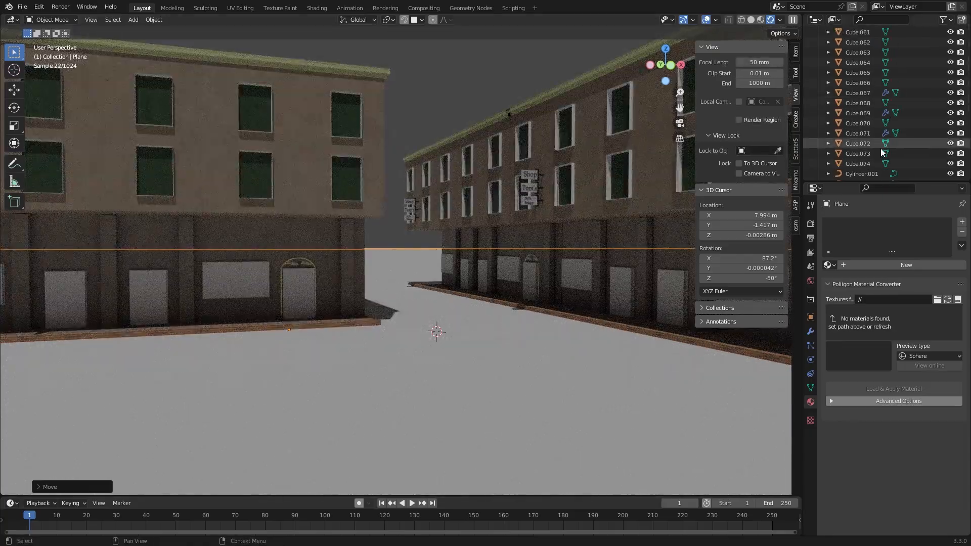
pyautogui.scroll(7, 478, 348)
pyautogui.keyDown('shift'); pyautogui.moveTo(375, 350); pyautogui.dragTo(430, 326, button='middle'); pyautogui.keyUp('shift')
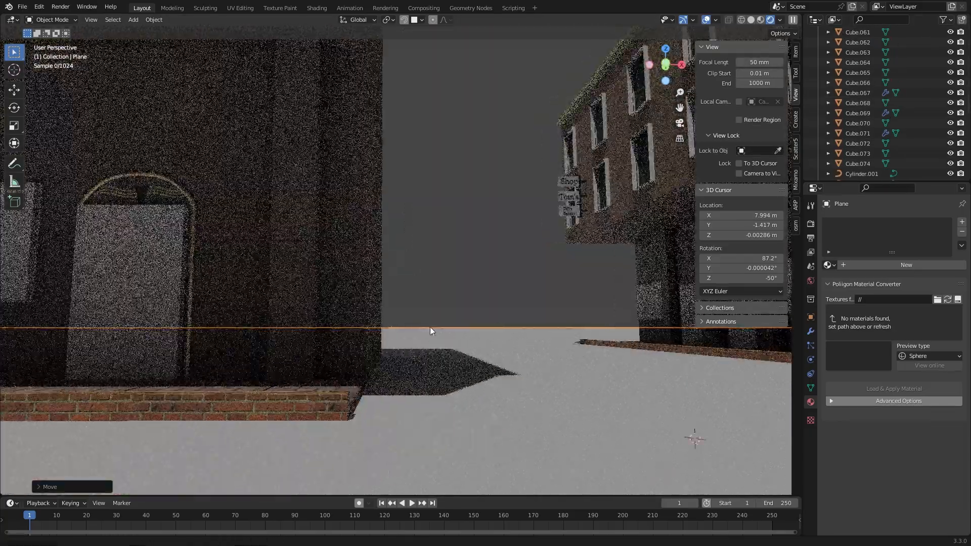
pyautogui.scroll(3, 375, 402)
pyautogui.moveTo(375, 403); pyautogui.dragTo(368, 354, button='middle')
pyautogui.scroll(2, 369, 386)
pyautogui.press('g')
pyautogui.press('z')
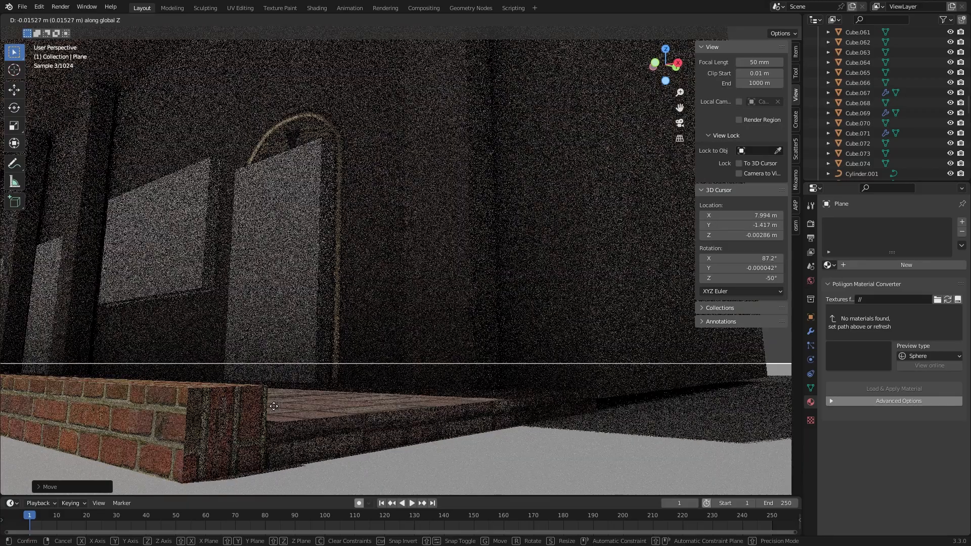
pyautogui.click(273, 407)
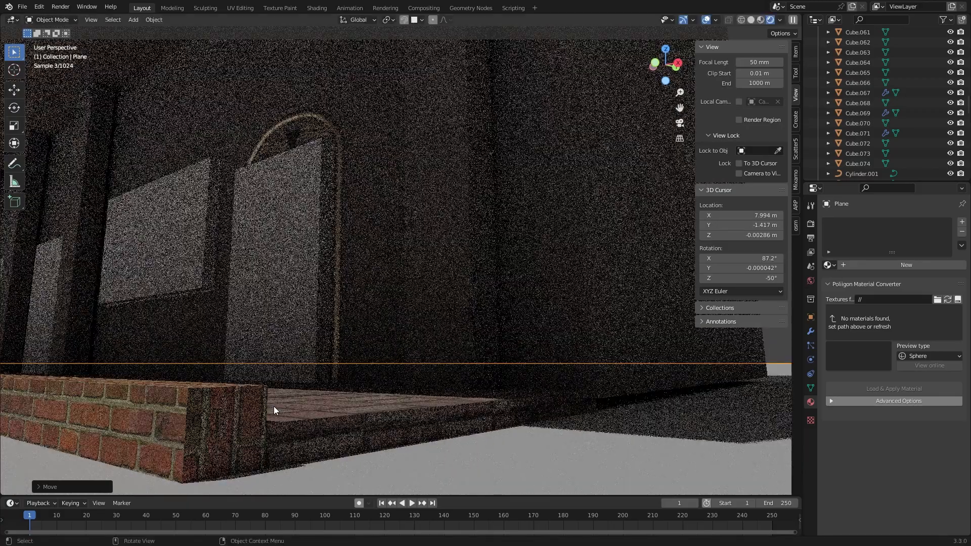
# - Place the 3D cursor on the open ground in front of the buildings and add a cube there
pyautogui.moveTo(273, 408); pyautogui.dragTo(402, 379, button='middle')
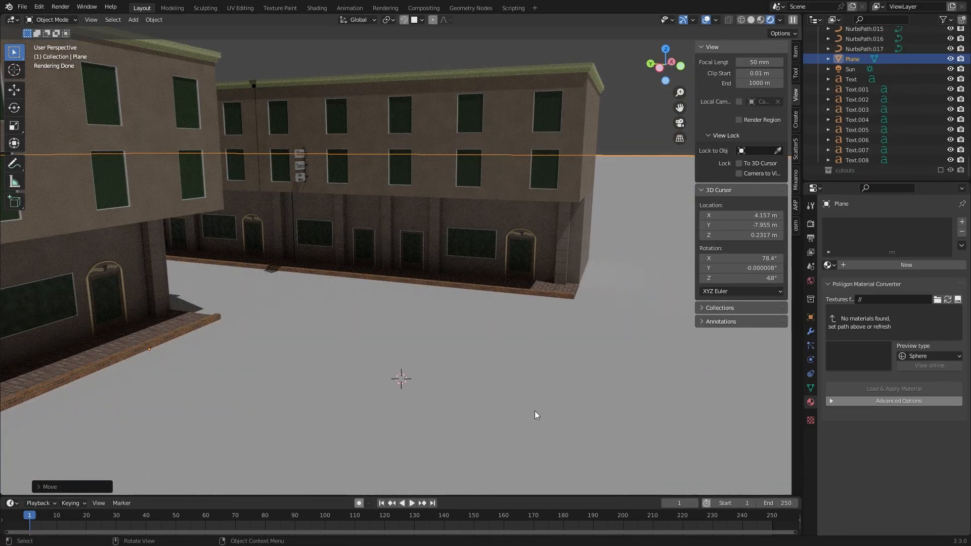
pyautogui.hotkey('shift', 'a')
pyautogui.moveTo(513, 260)
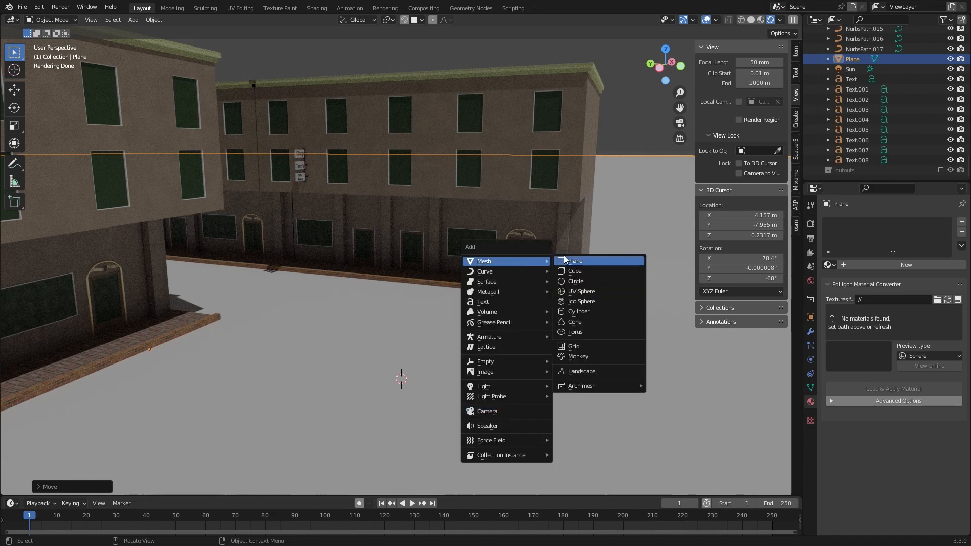
pyautogui.click(569, 270)
pyautogui.moveTo(395, 407); pyautogui.dragTo(413, 389, button='middle')
pyautogui.scroll(1, 556, 384)
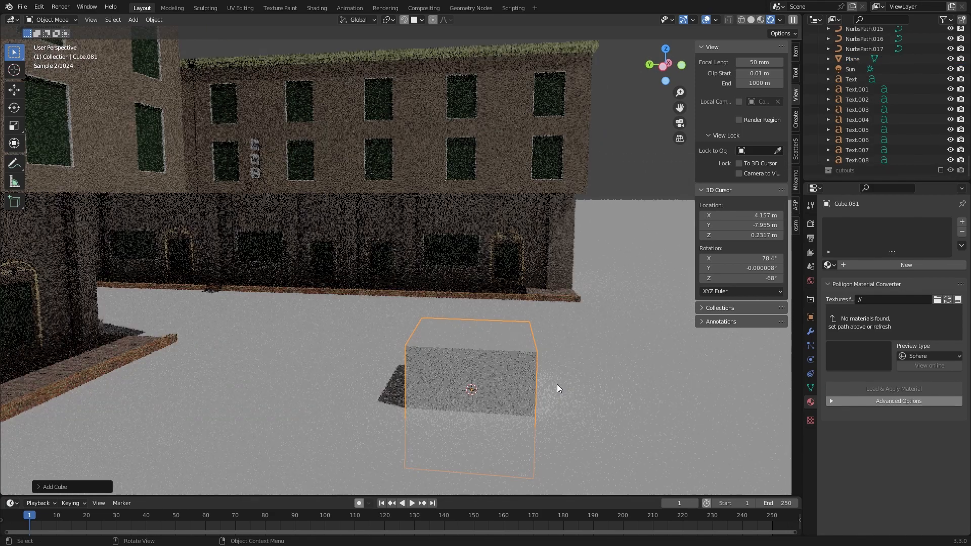
# - Reposition the new cube on the open ground in front of the buildings
pyautogui.press('g')
pyautogui.press('z')
pyautogui.rightClick(539, 365)
pyautogui.press('g')
pyautogui.click(526, 350)
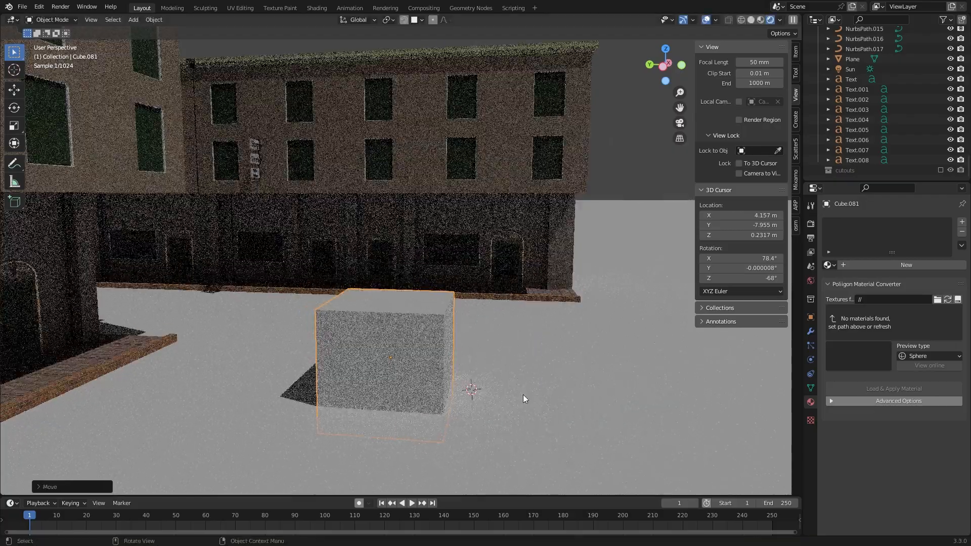
# - Flatten the cube along Z into a low slab and lower it onto the ground
pyautogui.press('s')
pyautogui.press('z')
pyautogui.click(398, 353)
pyautogui.scroll(2, 511, 384)
pyautogui.moveTo(401, 362); pyautogui.dragTo(510, 364, button='middle')
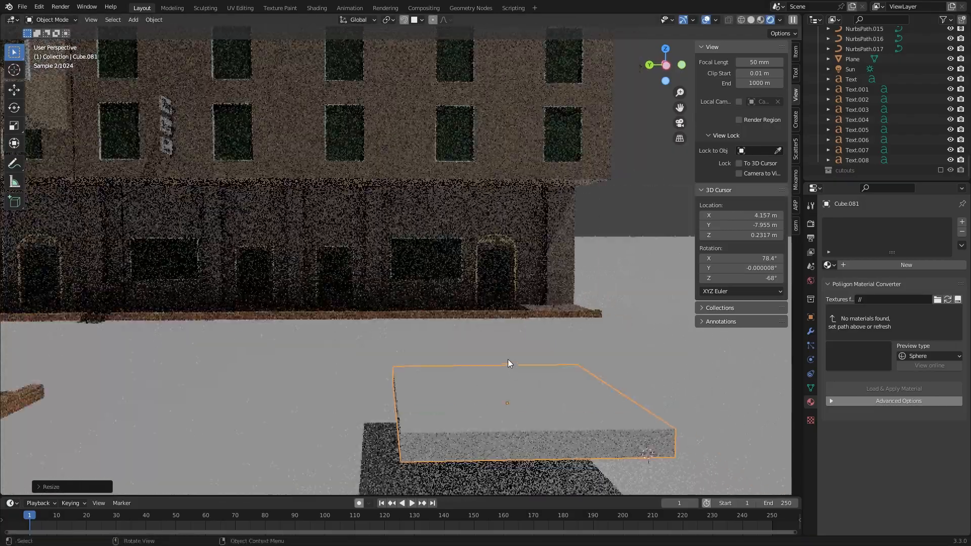
pyautogui.scroll(-1, 510, 364)
pyautogui.press('g')
pyautogui.press('z')
pyautogui.click(515, 394)
pyautogui.press('KP_Decimal')
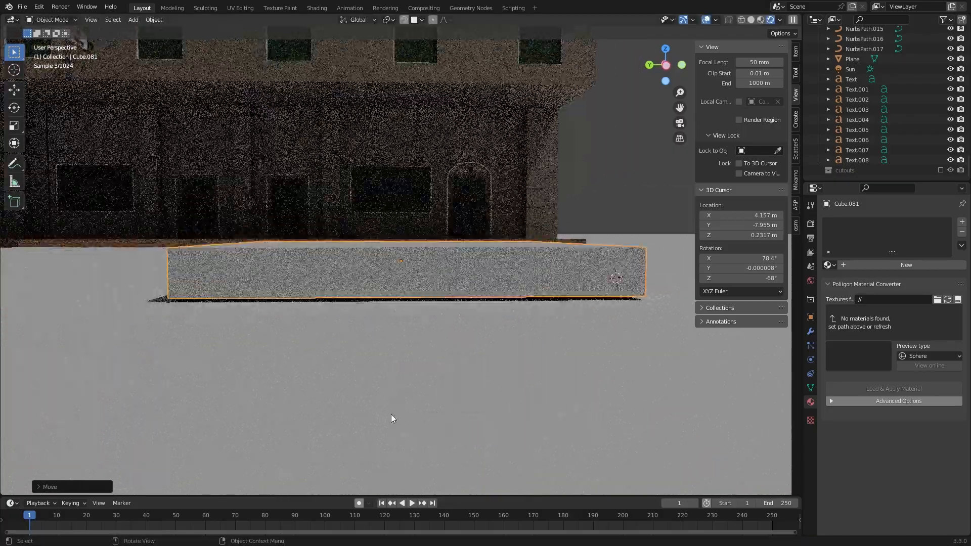
# - Extrude one side face of the slab far outward into a long sidewalk strip
pyautogui.moveTo(391, 414); pyautogui.dragTo(445, 384, button='middle')
pyautogui.press('Tab')
pyautogui.click(295, 356)
pyautogui.moveTo(295, 355); pyautogui.dragTo(198, 372, button='middle')
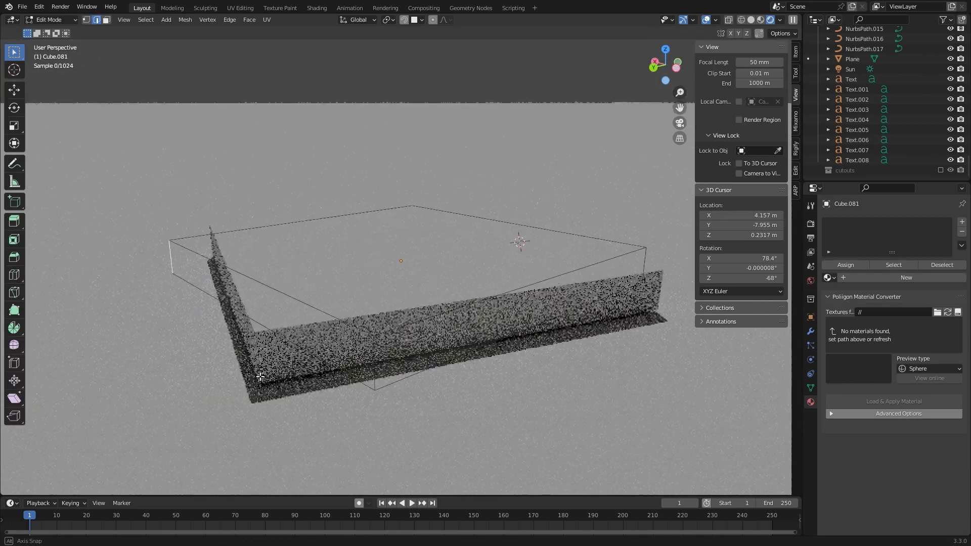
pyautogui.scroll(-4, 374, 373)
pyautogui.moveTo(404, 373); pyautogui.dragTo(298, 376, button='middle')
pyautogui.click(407, 295)
pyautogui.press('3')
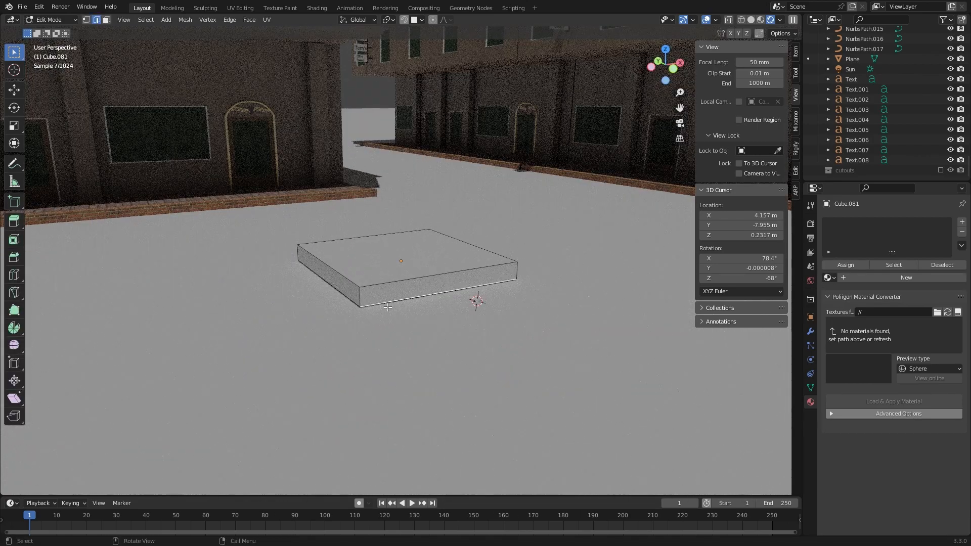
pyautogui.moveTo(419, 292); pyautogui.dragTo(346, 320, button='middle')
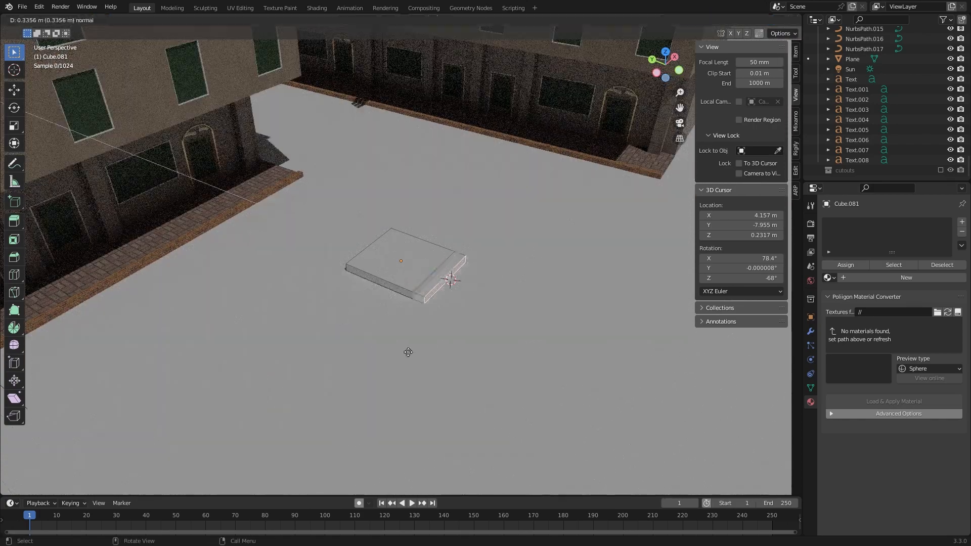
pyautogui.click(448, 277)
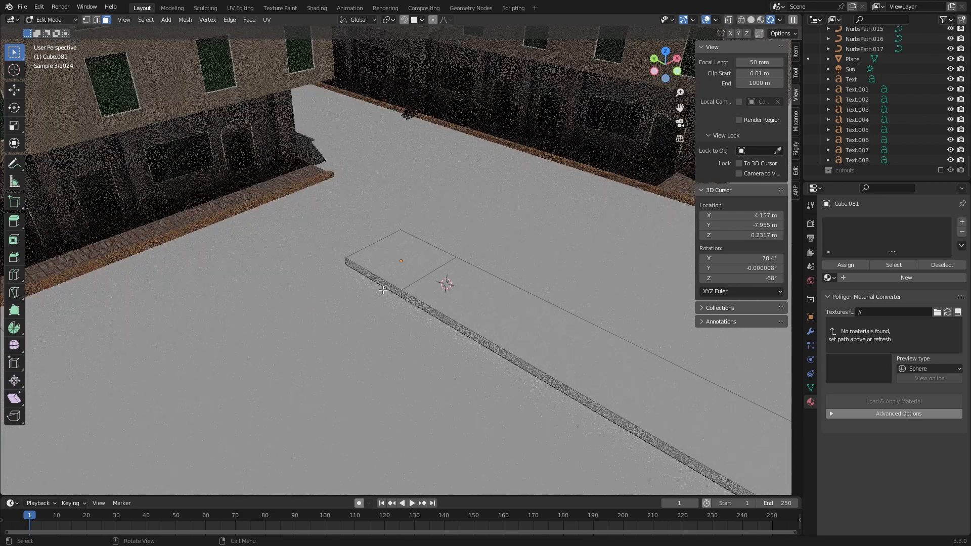
# - Extrude the adjacent side face of the original slab outward to form an L-shaped sidewalk
pyautogui.click(381, 285)
pyautogui.moveTo(402, 286); pyautogui.dragTo(367, 281, button='middle')
pyautogui.press('e')
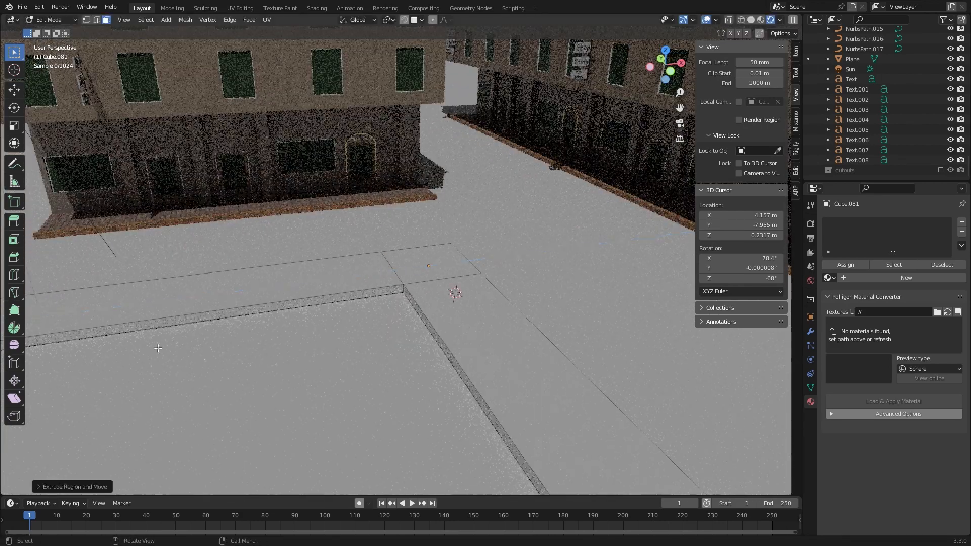
# - Round the sidewalk's outer vertical corner edge with a four-segment bevel, working in solid shading
pyautogui.moveTo(158, 348); pyautogui.dragTo(411, 287, button='middle')
pyautogui.press('1')
pyautogui.keyDown('shift'); pyautogui.moveTo(333, 306); pyautogui.dragTo(486, 334, button='middle'); pyautogui.keyUp('shift')
pyautogui.press('2')
pyautogui.click(420, 303)
pyautogui.keyDown('shift'); pyautogui.moveTo(637, 346); pyautogui.dragTo(543, 343, button='middle'); pyautogui.keyUp('shift')
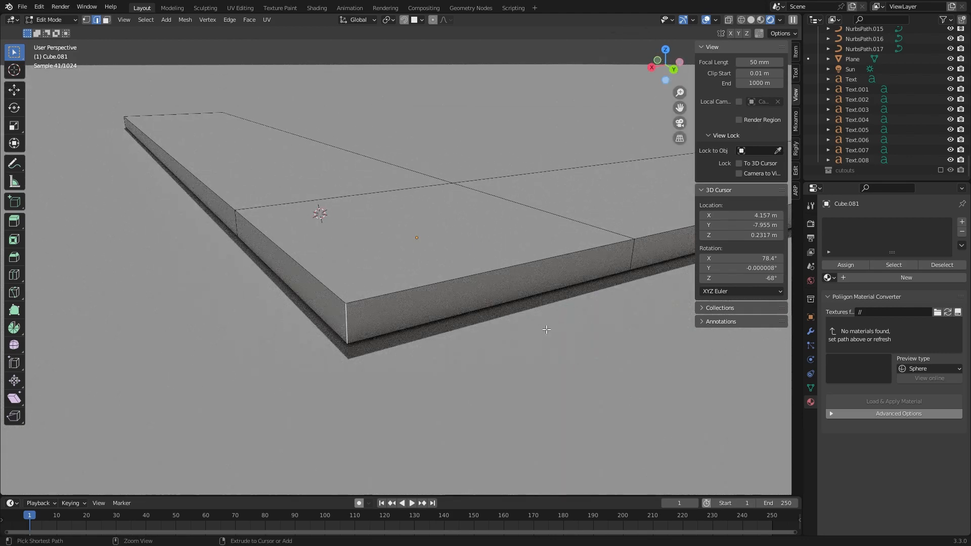
pyautogui.press('z')
pyautogui.click(455, 331)
pyautogui.moveTo(422, 331); pyautogui.dragTo(382, 322, button='middle')
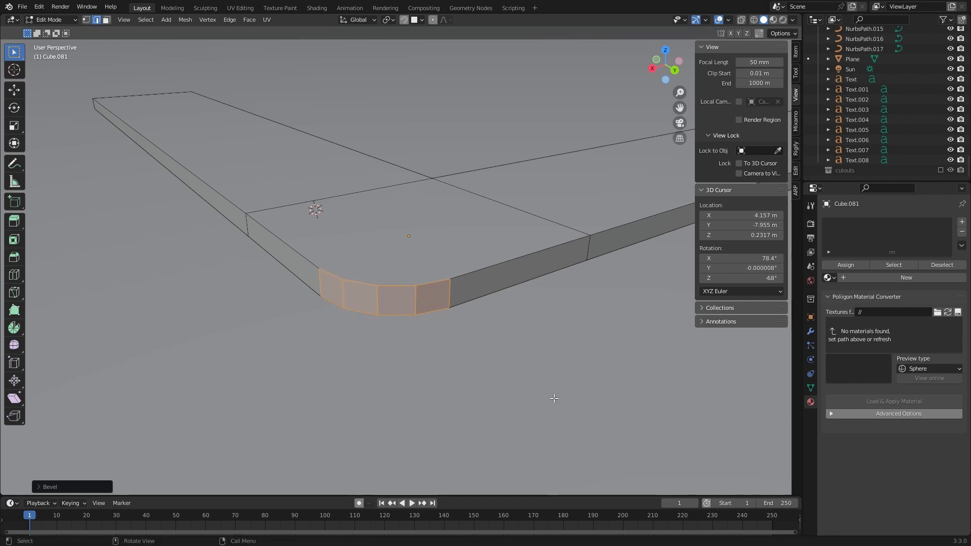
# - Bevel the sidewalk's inner vertical corner edge with four segments
pyautogui.moveTo(384, 390); pyautogui.dragTo(498, 394, button='middle')
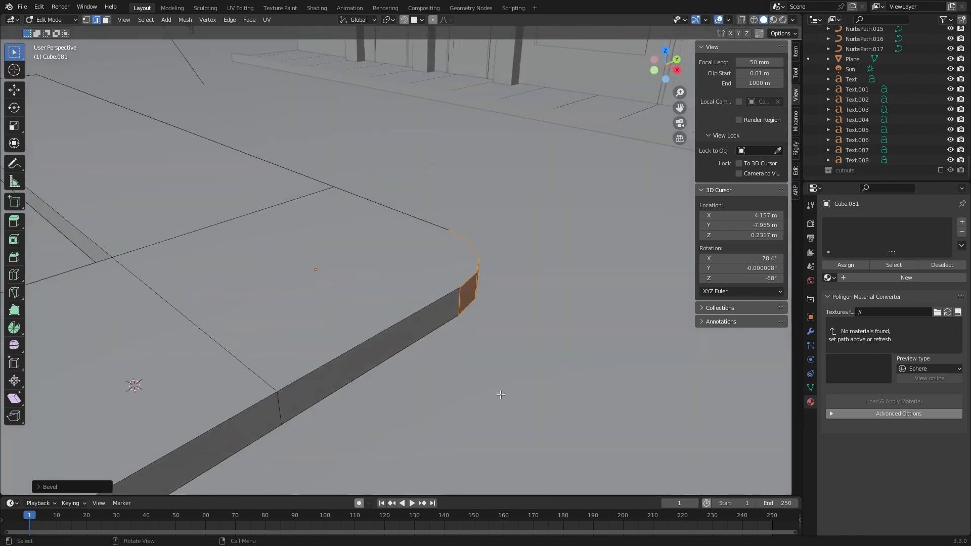
pyautogui.moveTo(217, 397); pyautogui.dragTo(446, 297, button='middle')
pyautogui.click(414, 311)
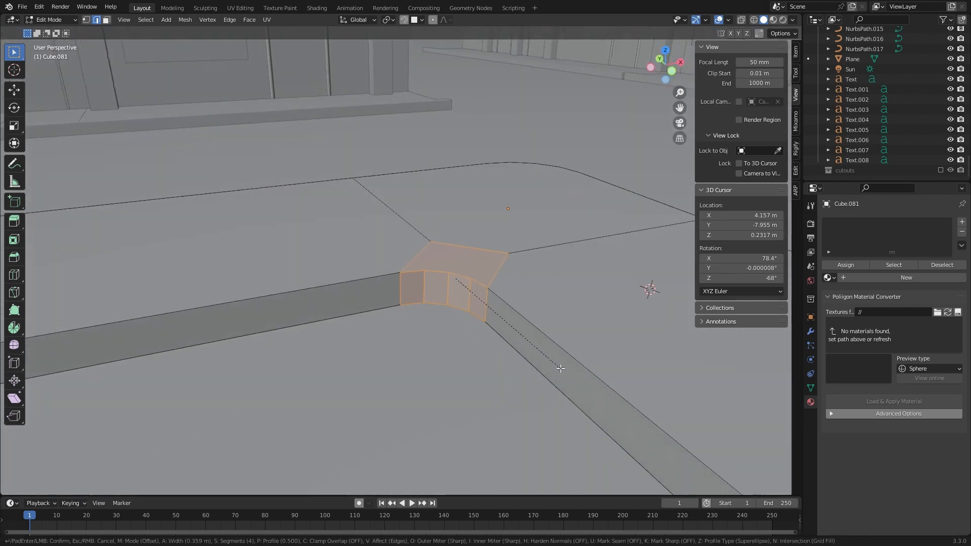
pyautogui.click(560, 368)
pyautogui.press('Tab')
# - Reduce the sidewalk slab's height and lower it about 0.05 m along global Z
pyautogui.moveTo(560, 368); pyautogui.dragTo(483, 398, button='middle')
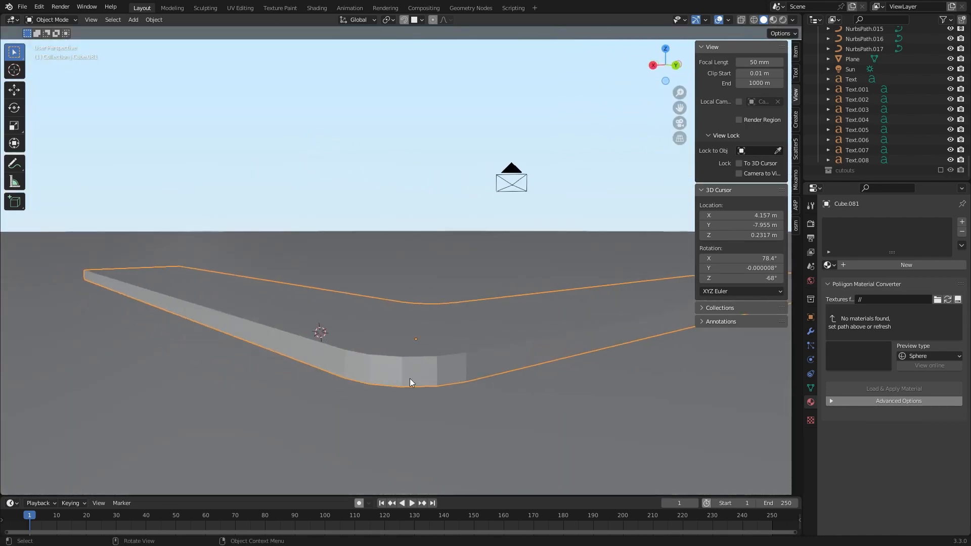
pyautogui.press('Tab')
pyautogui.press('Tab')
pyautogui.press('Tab')
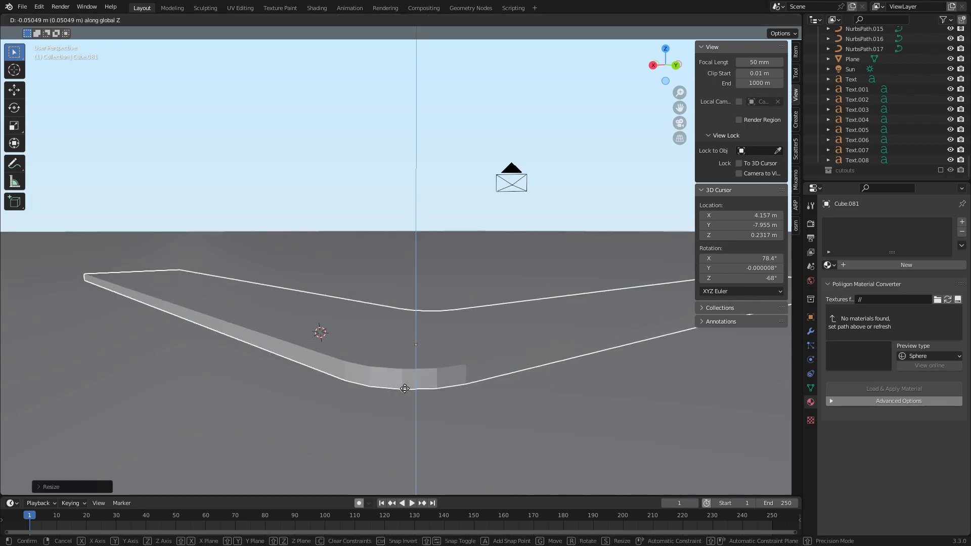
pyautogui.press('Tab')
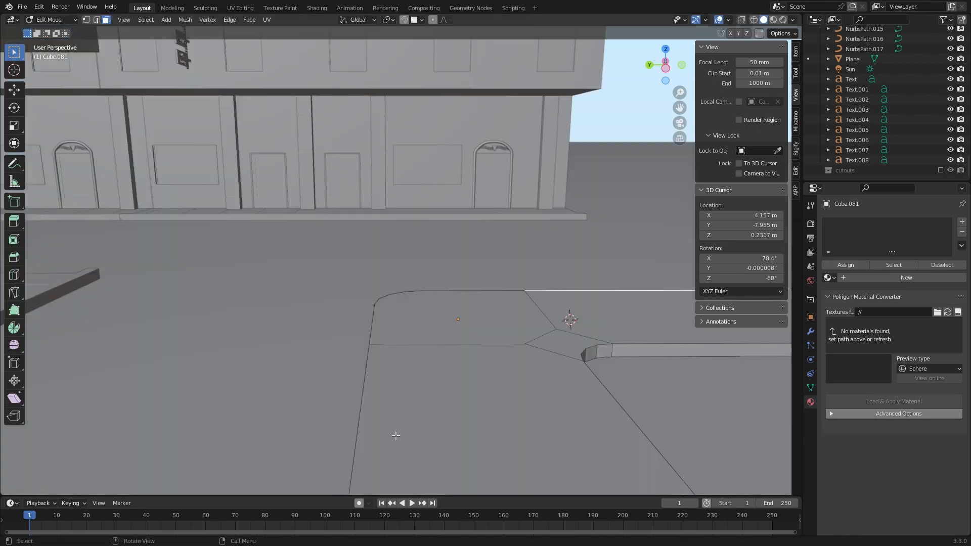
# - Duplicate the continuous row of outer side faces around the sidewalk corner and move the copy straight up
pyautogui.moveTo(396, 435); pyautogui.dragTo(489, 403, button='middle')
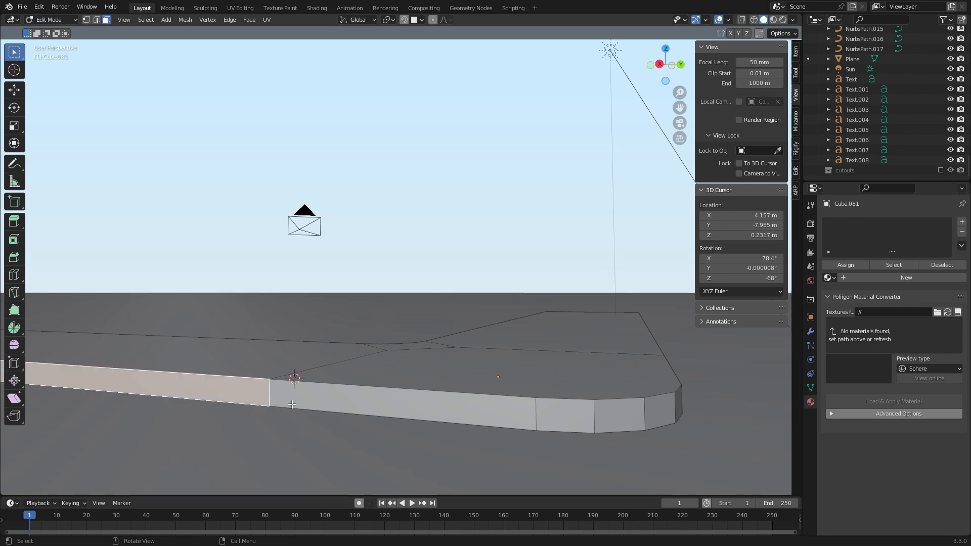
pyautogui.moveTo(292, 405); pyautogui.dragTo(553, 386, button='middle')
pyautogui.keyDown('ctrl'); pyautogui.click(558, 361); pyautogui.keyUp('ctrl')
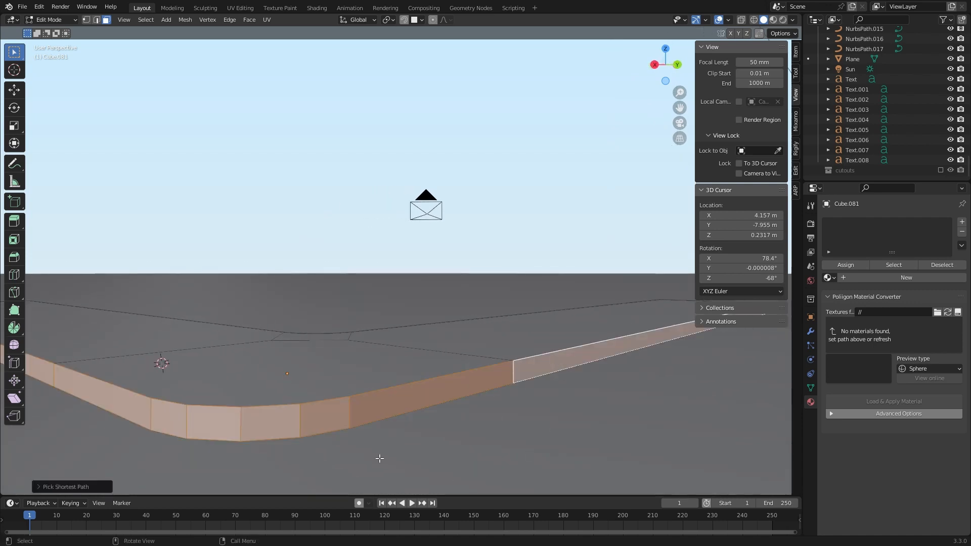
pyautogui.keyDown('shift'); pyautogui.moveTo(380, 457); pyautogui.dragTo(438, 440, button='middle'); pyautogui.keyUp('shift')
pyautogui.hotkey('shift', 'd')
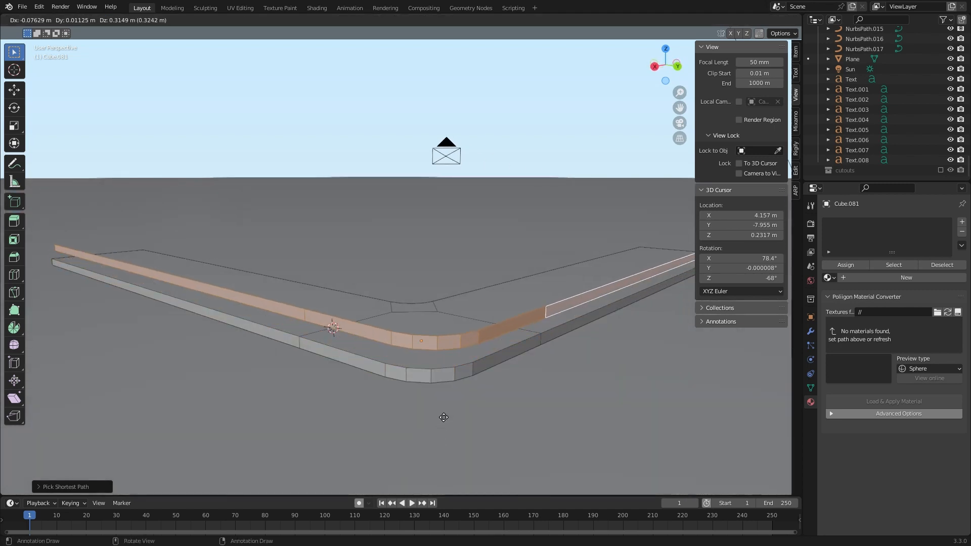
pyautogui.rightClick(444, 409)
pyautogui.click(437, 389)
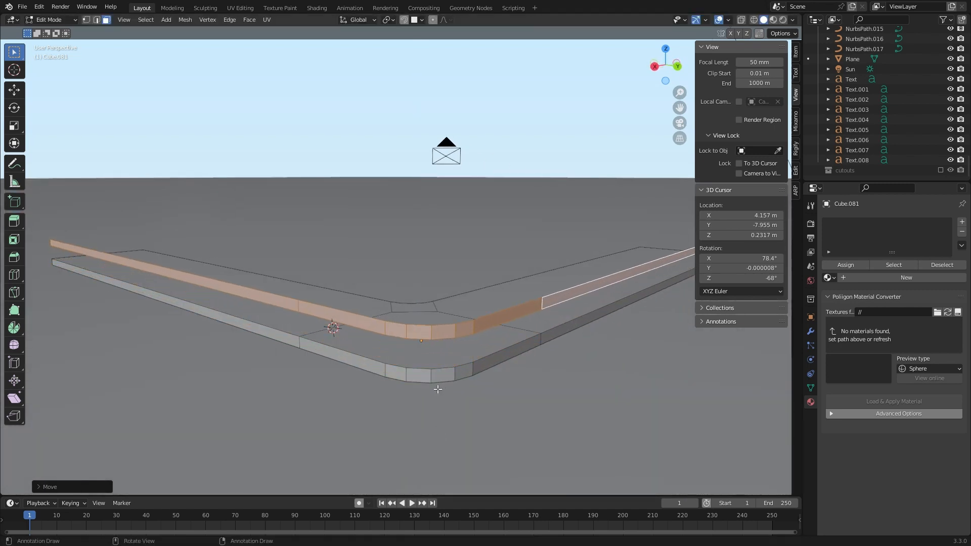
# - Lower the duplicated strip along Z until it overlaps the sidewalk's side and separate it into its own object
pyautogui.moveTo(447, 414); pyautogui.dragTo(446, 403, button='middle')
pyautogui.press('g')
pyautogui.press('z')
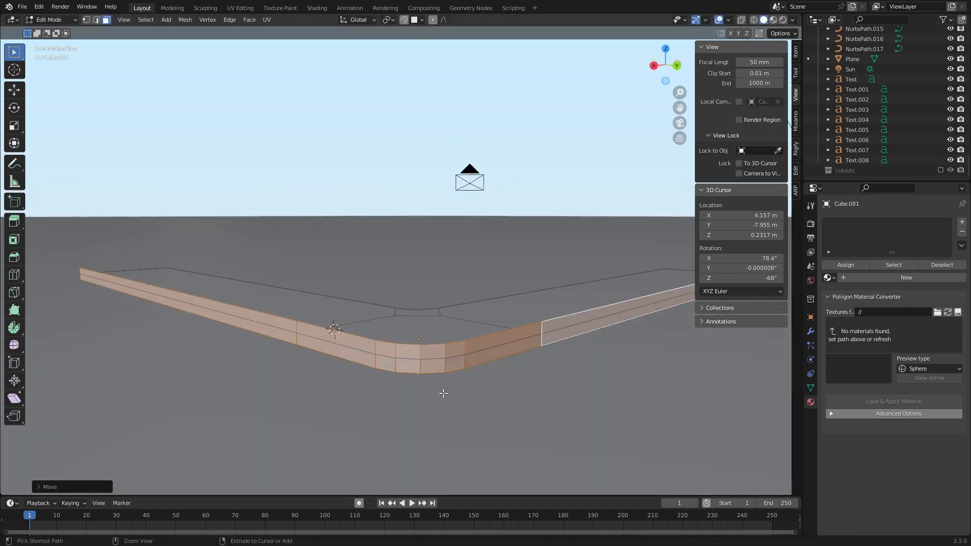
pyautogui.press('p')
pyautogui.click(443, 393)
pyautogui.press('Tab')
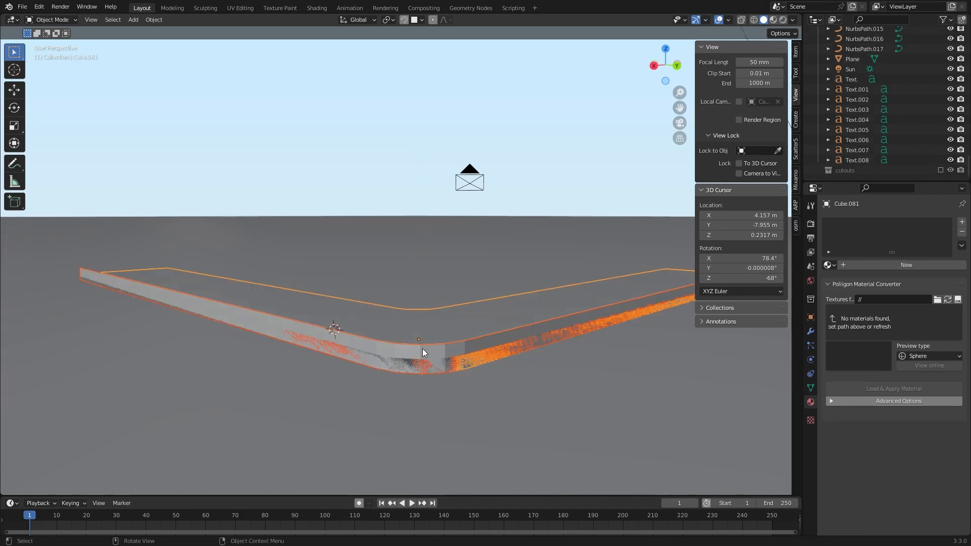
# - Add a Solidify modifier with 0.06 m thickness to the separated curb strip and apply the strip's transforms
pyautogui.click(423, 353)
pyautogui.moveTo(423, 354); pyautogui.dragTo(531, 395, button='middle')
pyautogui.press('Tab')
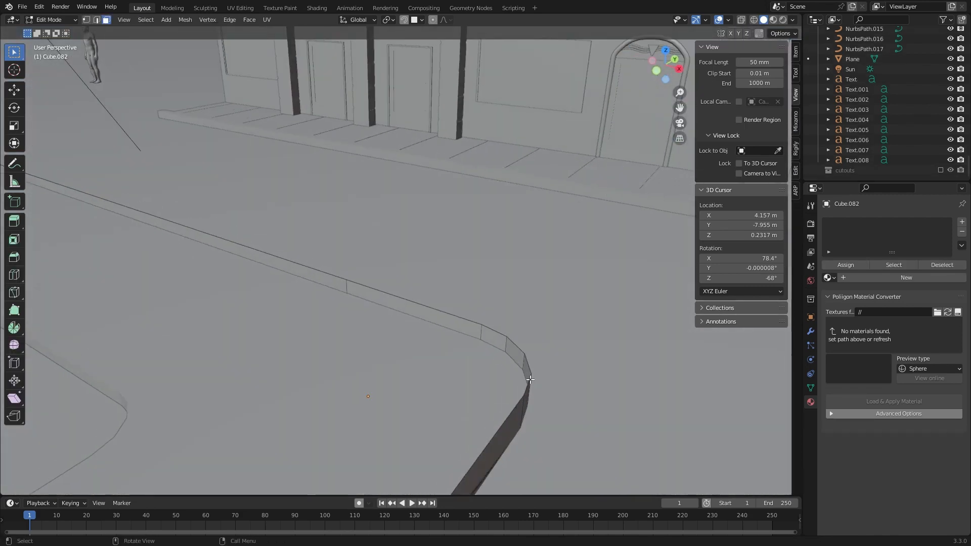
pyautogui.press('Tab')
pyautogui.click(811, 332)
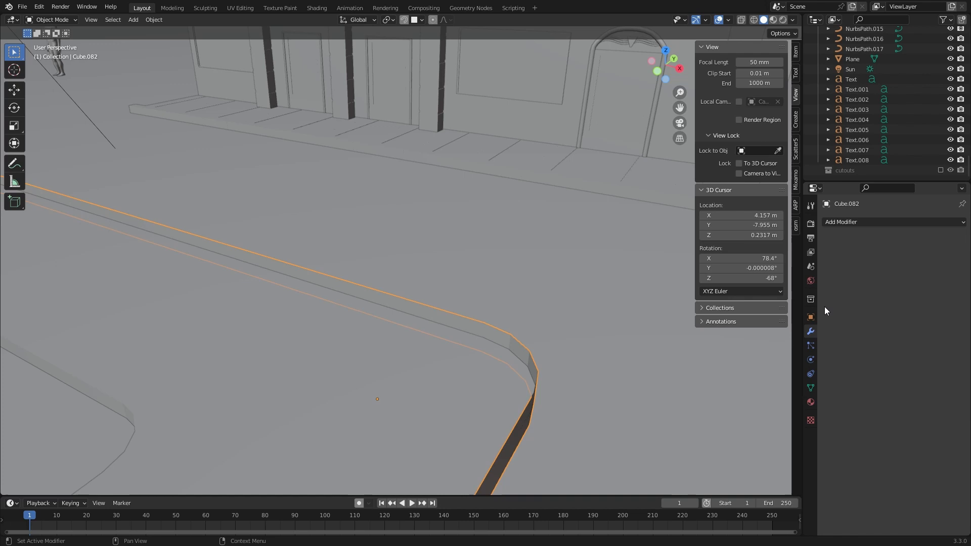
pyautogui.click(854, 222)
pyautogui.click(773, 395)
pyautogui.moveTo(490, 374); pyautogui.dragTo(435, 346, button='middle')
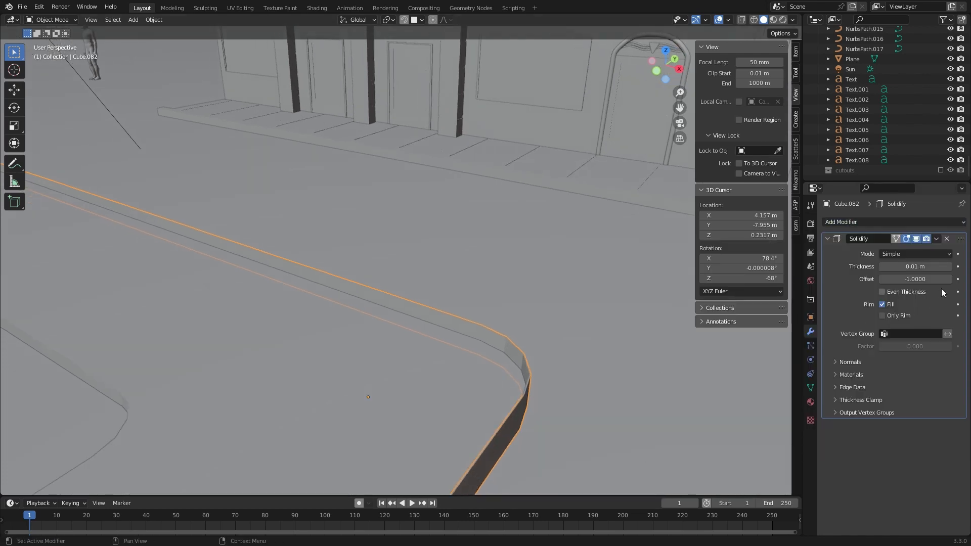
pyautogui.hotkey('ctrl', 'a')
pyautogui.click(422, 378)
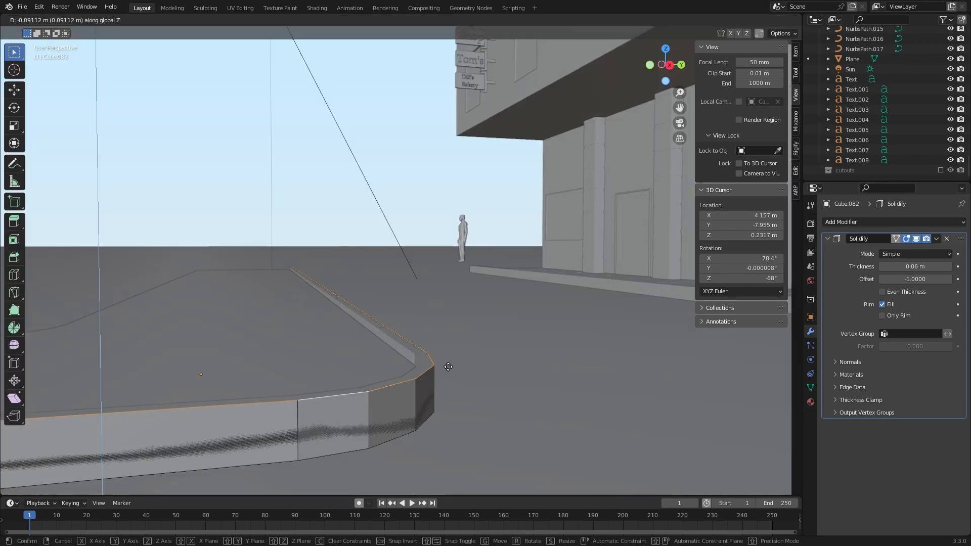
# - Lower the curb strip's upper edge along global Z and set its Solidify thickness to 0.12 m
pyautogui.moveTo(435, 405); pyautogui.dragTo(490, 405, button='middle')
pyautogui.press('g')
pyautogui.press('z')
pyautogui.click(477, 375)
# - Scale the sidewalk slab's outer side faces inward beneath the curb to about 0.993 and save the file
pyautogui.press('Tab')
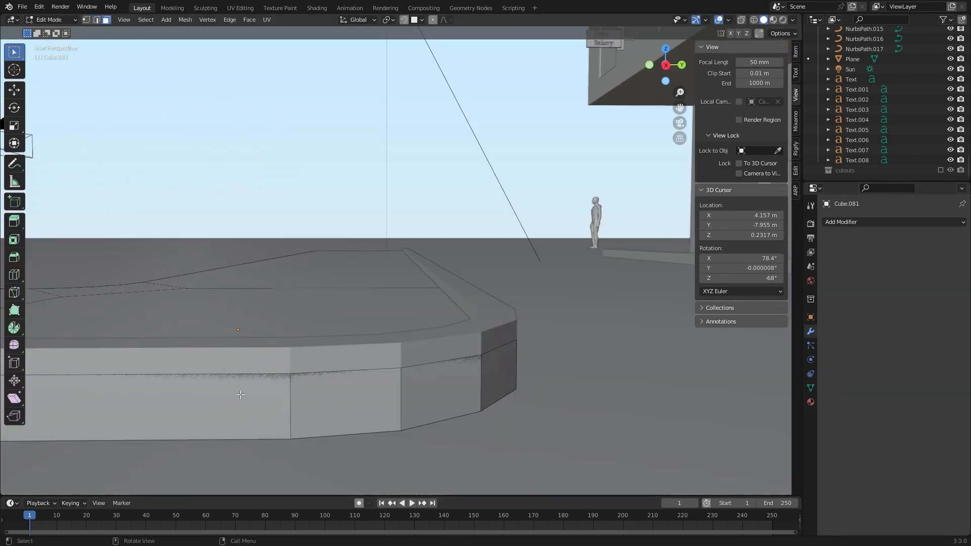
pyautogui.moveTo(303, 420); pyautogui.dragTo(498, 362, button='middle')
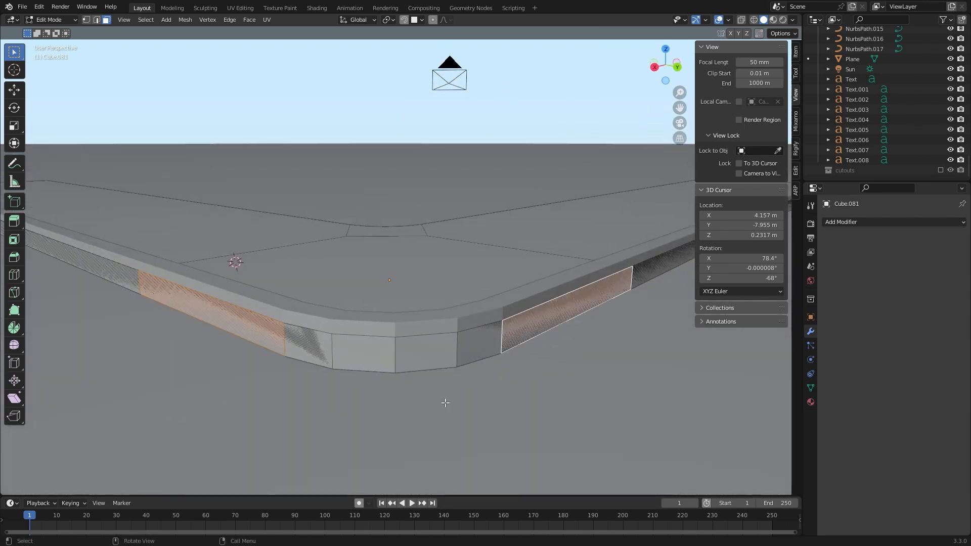
pyautogui.moveTo(569, 307); pyautogui.dragTo(292, 345, button='middle')
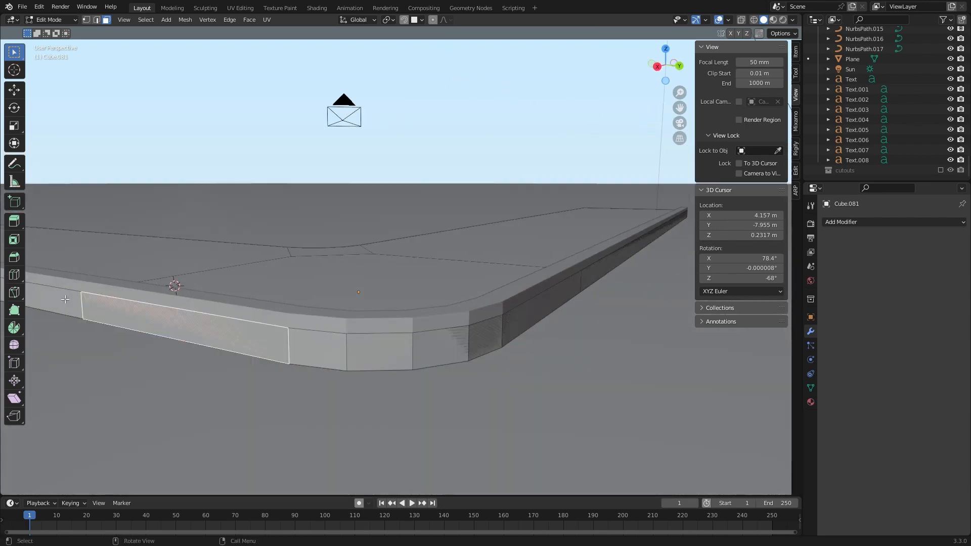
pyautogui.keyDown('ctrl'); pyautogui.click(611, 274); pyautogui.keyUp('ctrl')
pyautogui.press('s')
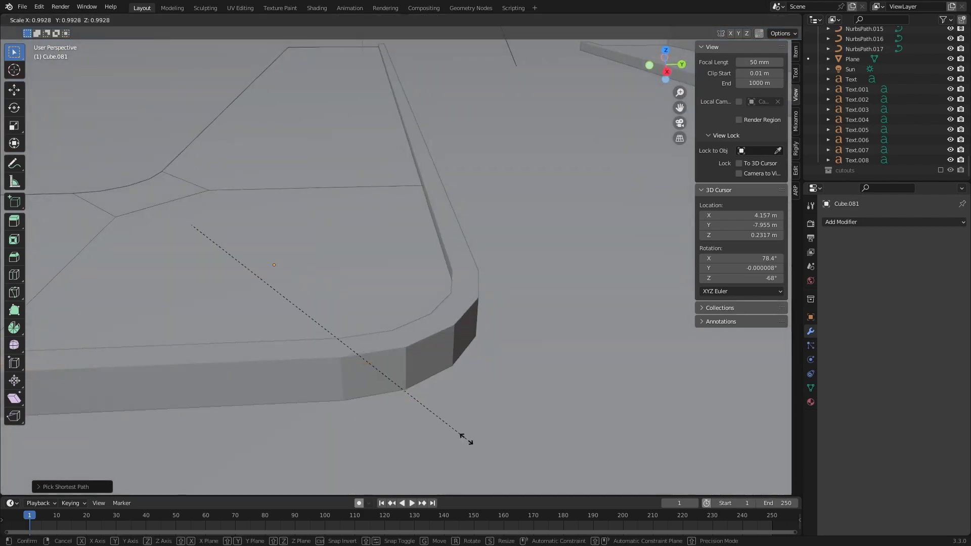
pyautogui.moveTo(463, 437)
pyautogui.mouseDown(button='middle')
pyautogui.moveTo(340, 249)
pyautogui.moveTo(278, 403)
pyautogui.mouseUp(button='middle')
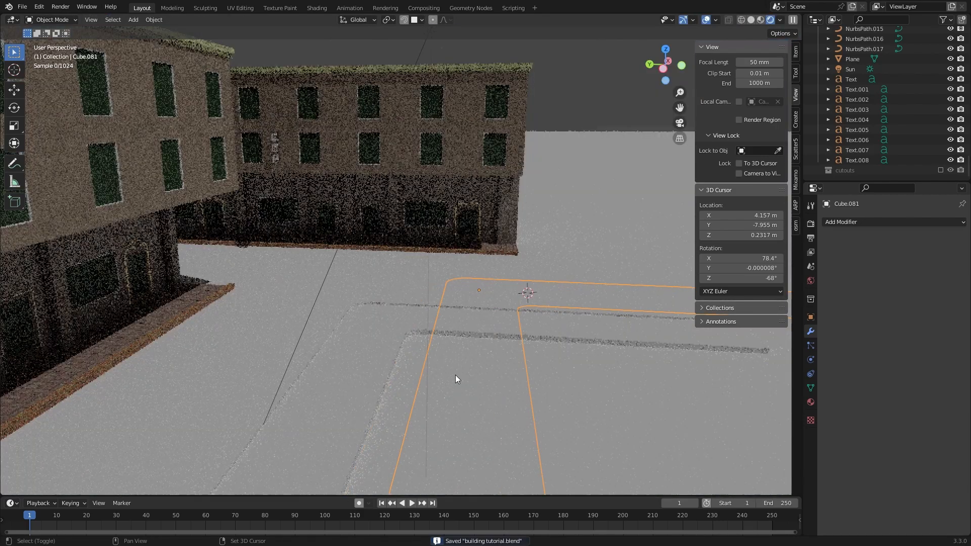
pyautogui.press('Tab')
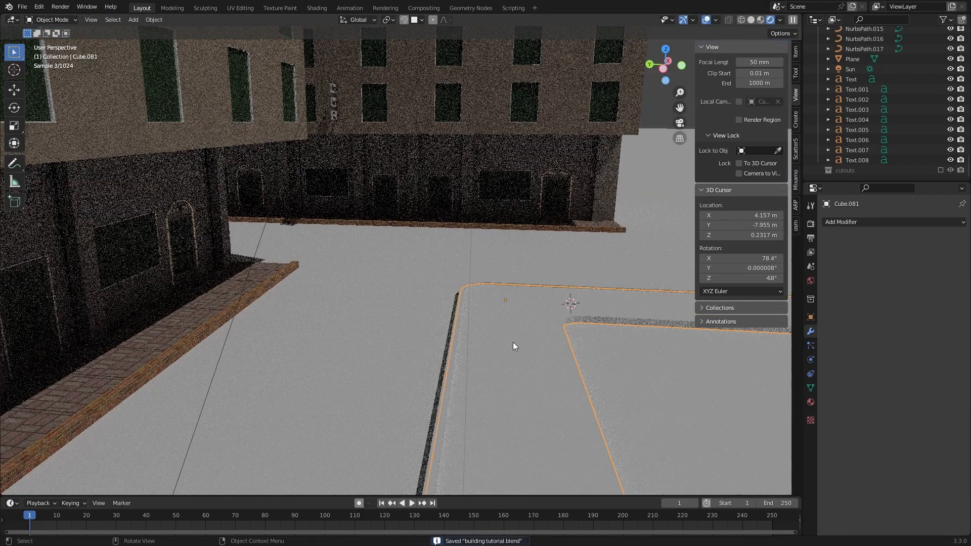
# - Add the curb strip to the selection with the sidewalk slab and apply their transforms
pyautogui.rightClick(496, 342)
pyautogui.press('Escape')
pyautogui.keyDown('shift'); pyautogui.click(449, 369); pyautogui.keyUp('shift')
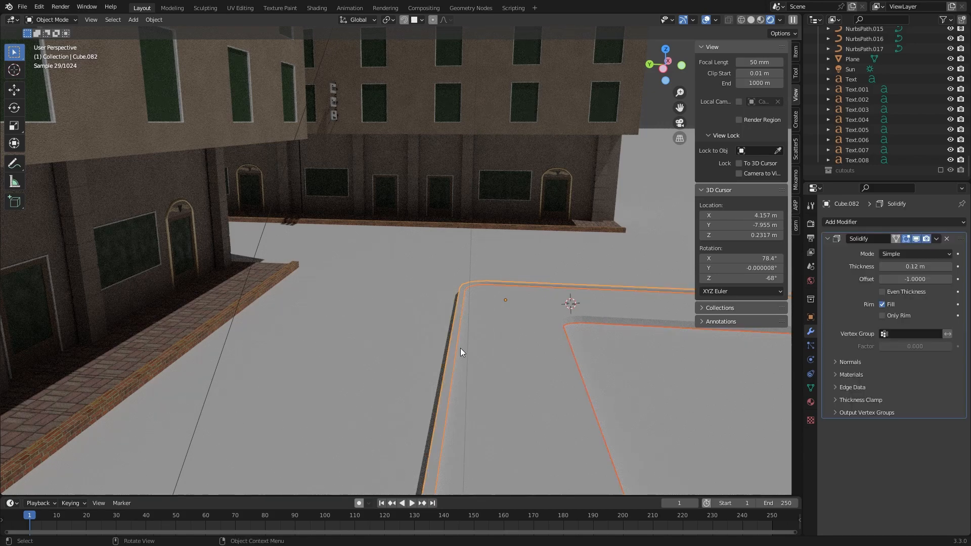
pyautogui.hotkey('ctrl', 'a')
pyautogui.click(458, 347)
# - Add a Bevel modifier to the curb strip with an amount of 0.01 m
pyautogui.keyDown('shift'); pyautogui.moveTo(531, 368); pyautogui.dragTo(416, 374, button='middle'); pyautogui.keyUp('shift')
pyautogui.click(854, 222)
pyautogui.click(758, 262)
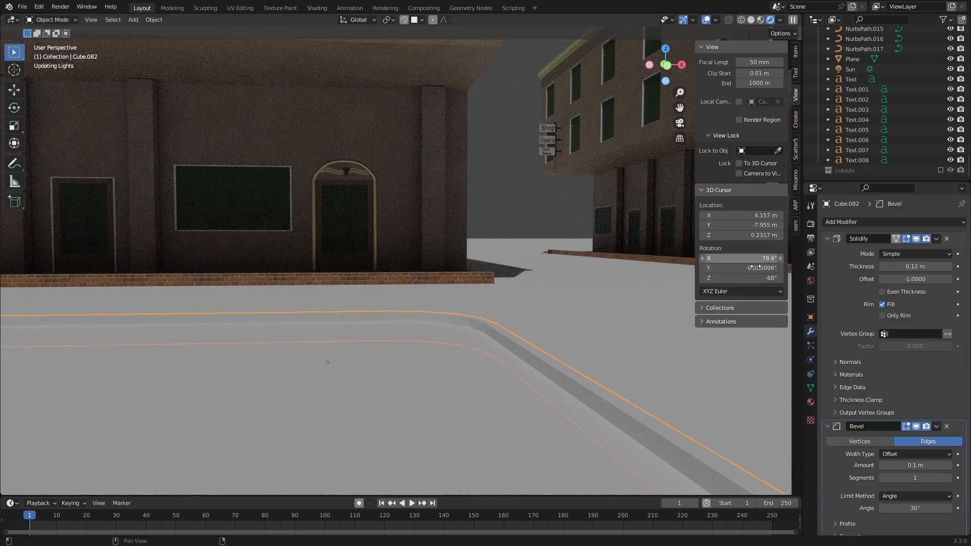
pyautogui.moveTo(682, 363); pyautogui.dragTo(499, 353, button='middle')
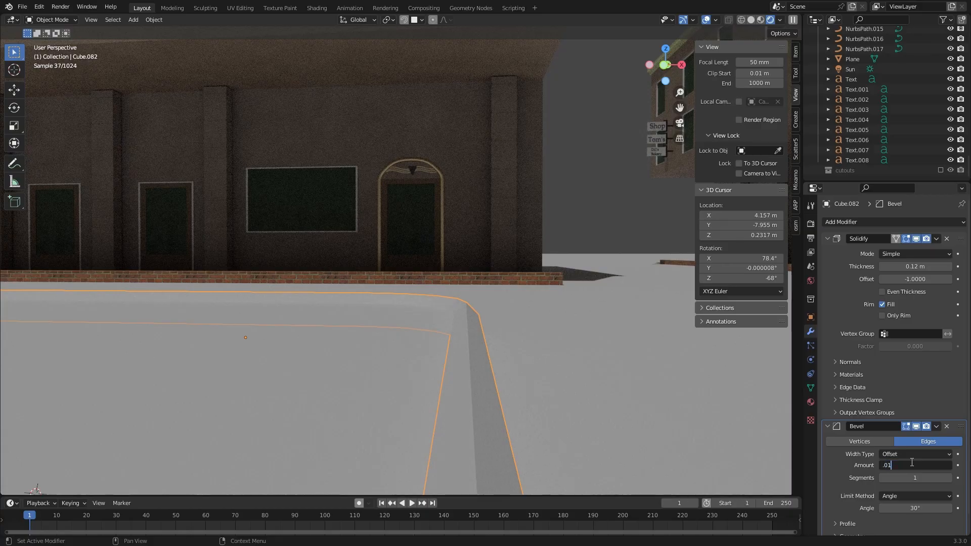
pyautogui.press('Return')
pyautogui.moveTo(514, 392); pyautogui.dragTo(549, 388, button='middle')
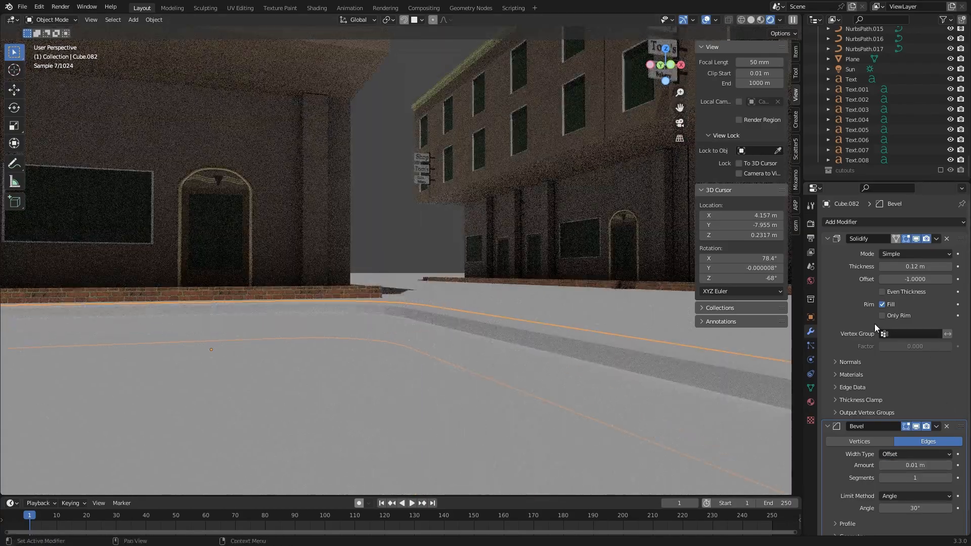
# - Apply the curb strip's Solidify and Bevel modifiers
pyautogui.click(845, 278)
pyautogui.hotkey('ctrl', 'a')
pyautogui.hotkey('ctrl', 'a')
# - Unwrap all faces of the sidewalk slab with Smart UV Project
pyautogui.moveTo(455, 385); pyautogui.dragTo(506, 413, button='middle')
pyautogui.click(518, 417)
pyautogui.moveTo(343, 417); pyautogui.dragTo(399, 426, button='middle')
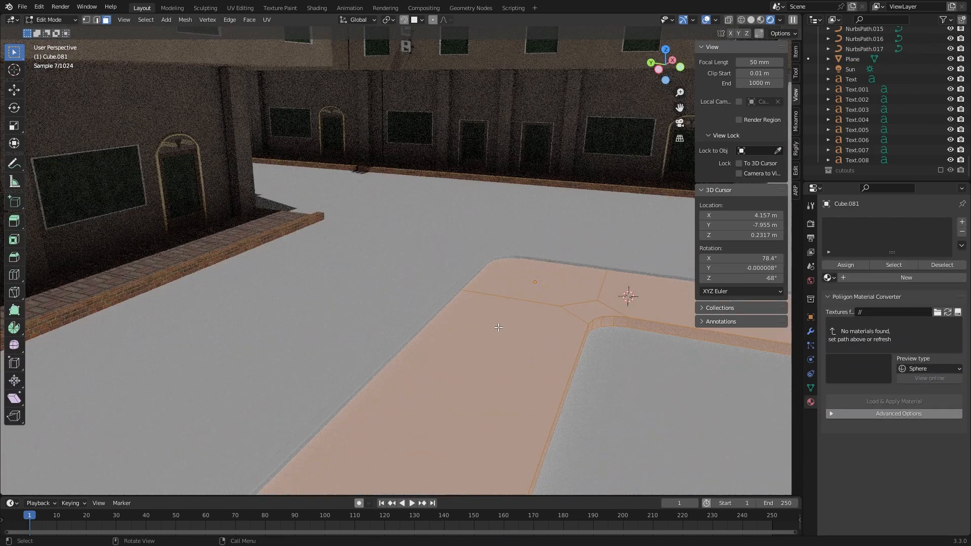
pyautogui.press('u')
pyautogui.click(496, 344)
pyautogui.click(502, 423)
pyautogui.press('Tab')
# - Unwrap the curb strip's whole mesh with Smart UV Project
pyautogui.click(398, 344)
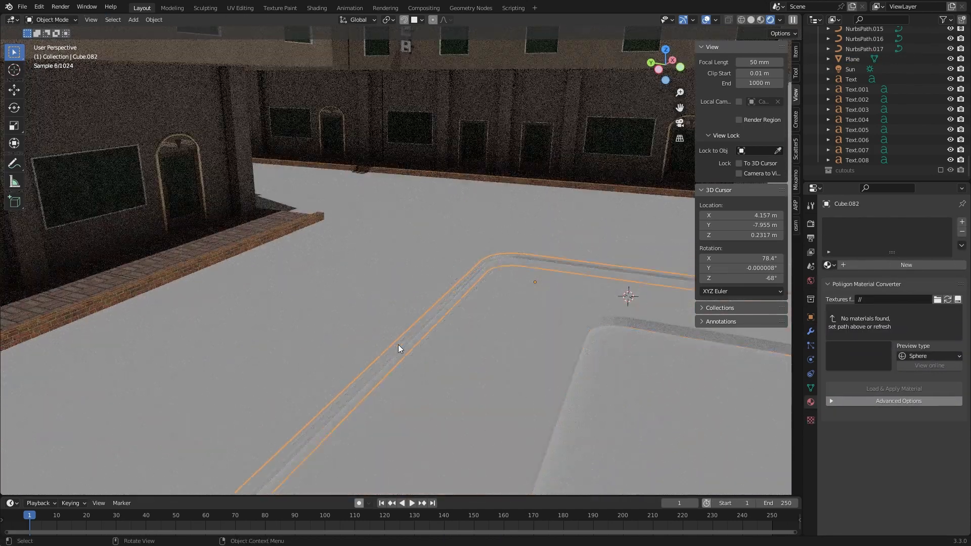
pyautogui.press('Tab')
pyautogui.press('u')
pyautogui.click(399, 344)
pyautogui.click(410, 424)
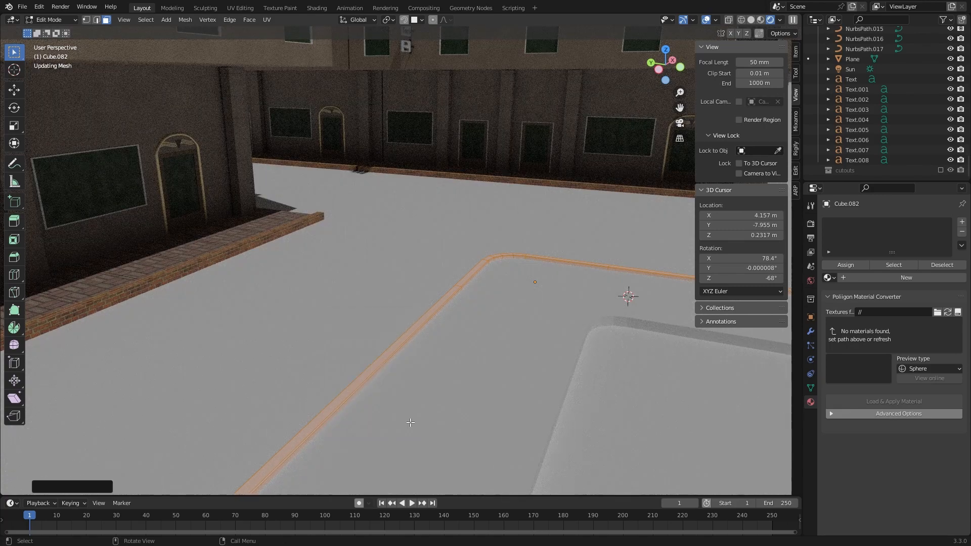
pyautogui.press('Tab')
# - Assign the existing Sidewalk material to the sidewalk slab
pyautogui.click(514, 394)
pyautogui.click(835, 264)
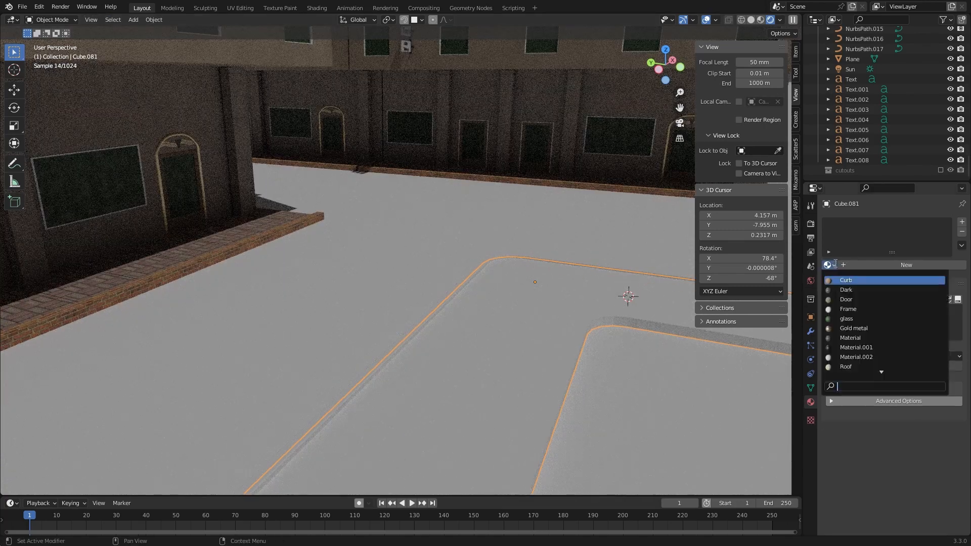
pyautogui.click(855, 348)
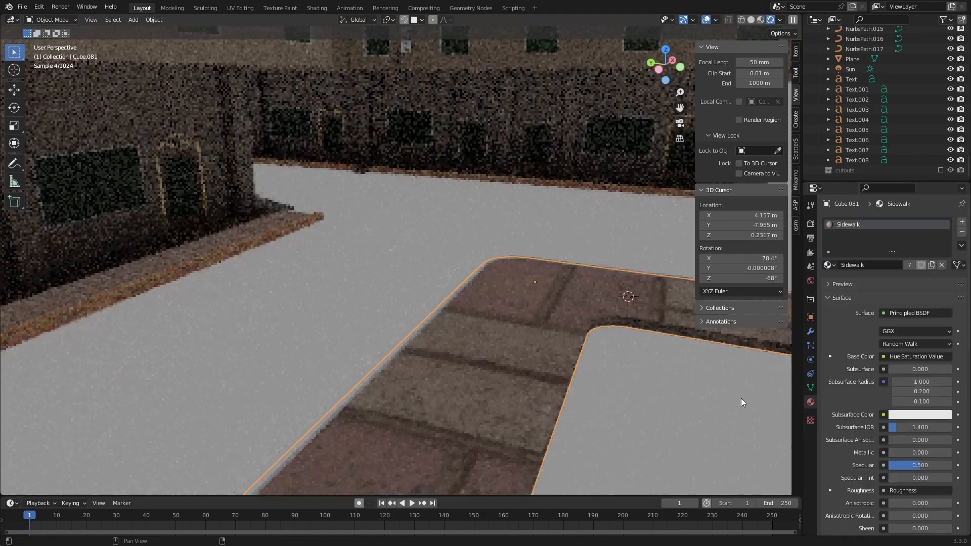
# - Assign the existing Curb material to the curb strip along the sidewalk's outer edge
pyautogui.moveTo(418, 334); pyautogui.dragTo(493, 350, button='middle')
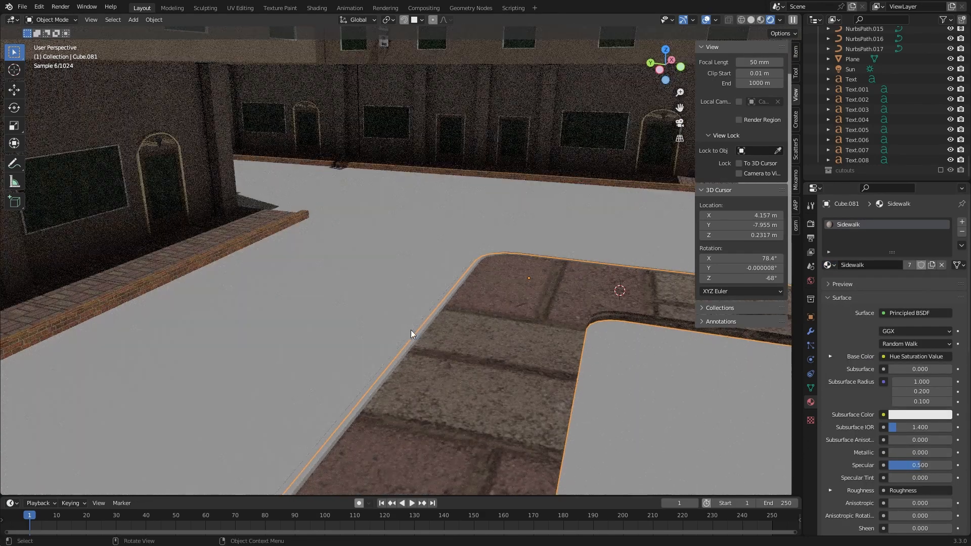
pyautogui.click(419, 332)
pyautogui.click(829, 265)
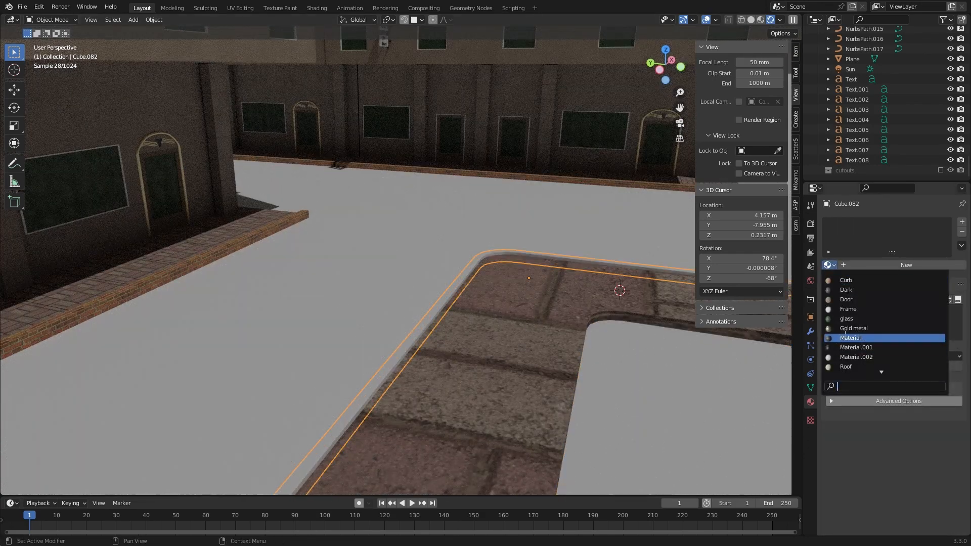
pyautogui.click(862, 282)
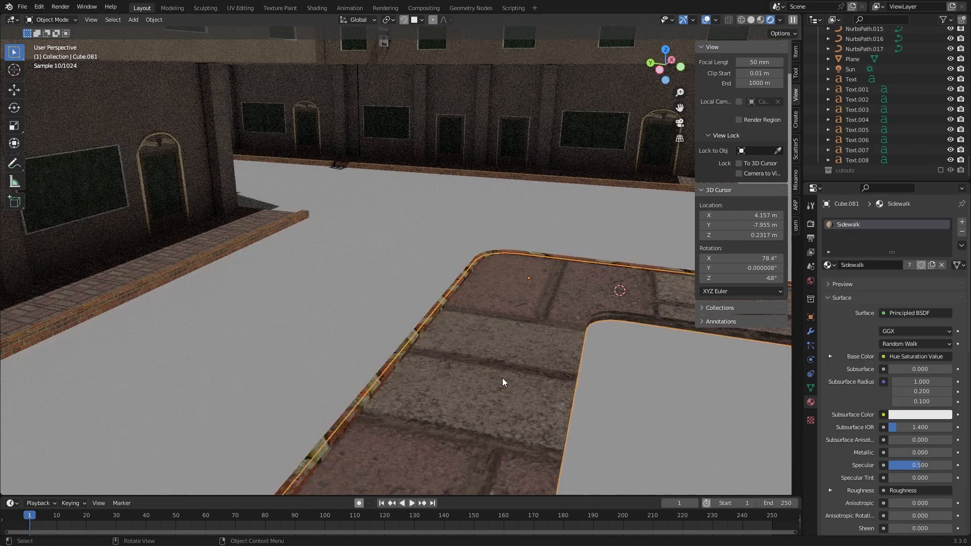
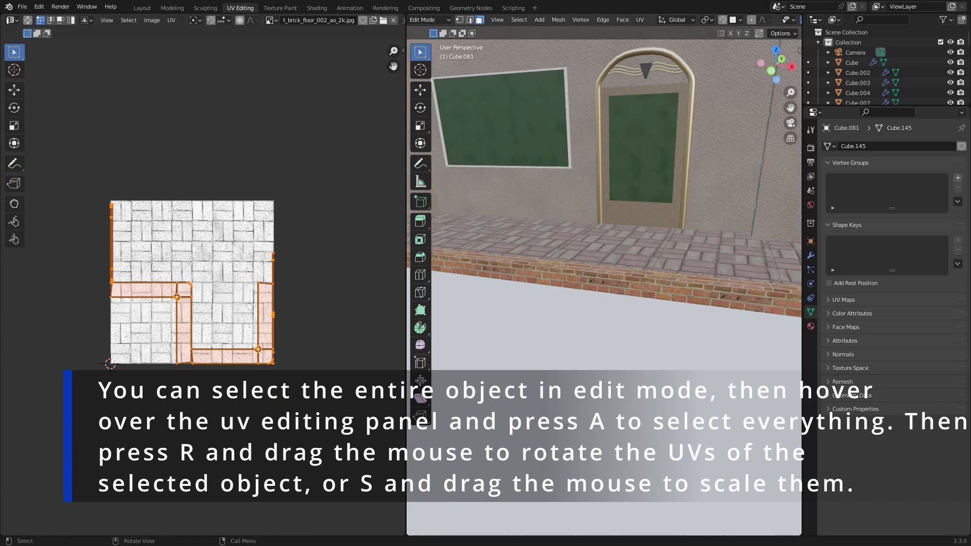
# - Scale up all of the sidewalk slab's UVs so the paving pattern repeats in smaller blocks
pyautogui.scroll(-8, 565, 426)
pyautogui.scroll(3, 566, 426)
pyautogui.moveTo(591, 347); pyautogui.dragTo(625, 344, button='middle')
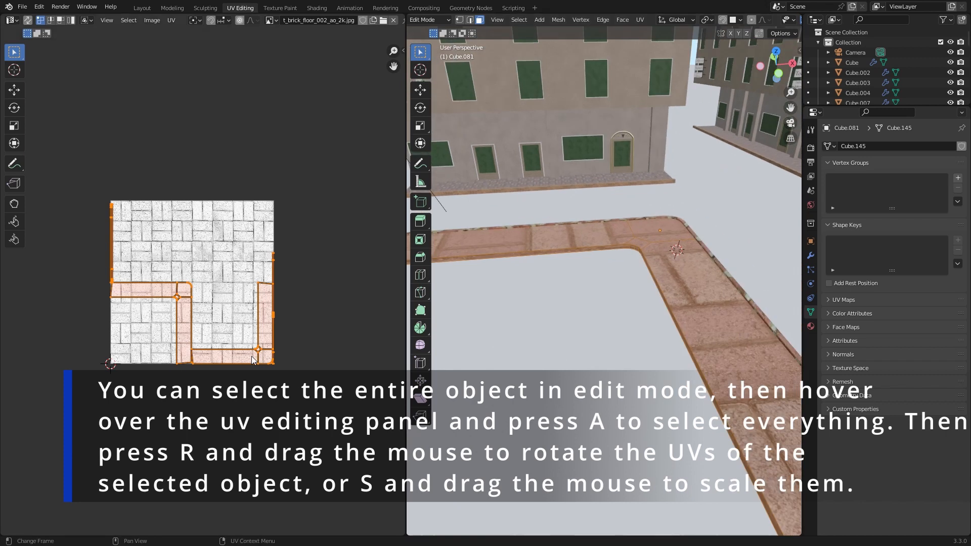
pyautogui.press('s')
pyautogui.click(662, 4)
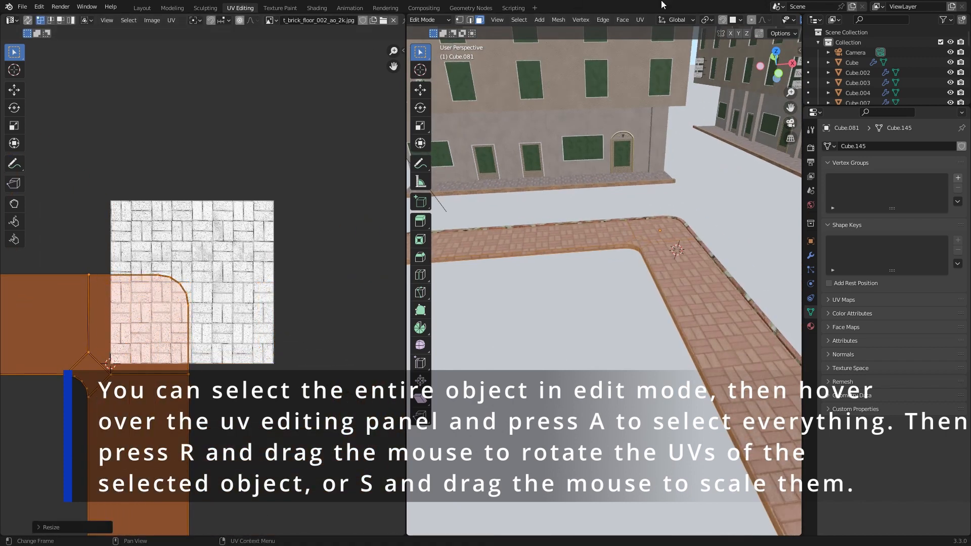
pyautogui.moveTo(612, 274); pyautogui.dragTo(669, 282, button='middle')
pyautogui.press('Tab')
# - Select all UVs of the curb strip and scale them up so its brick texture repeats more often
pyautogui.moveTo(526, 316); pyautogui.dragTo(576, 301, button='middle')
pyautogui.scroll(2, 556, 297)
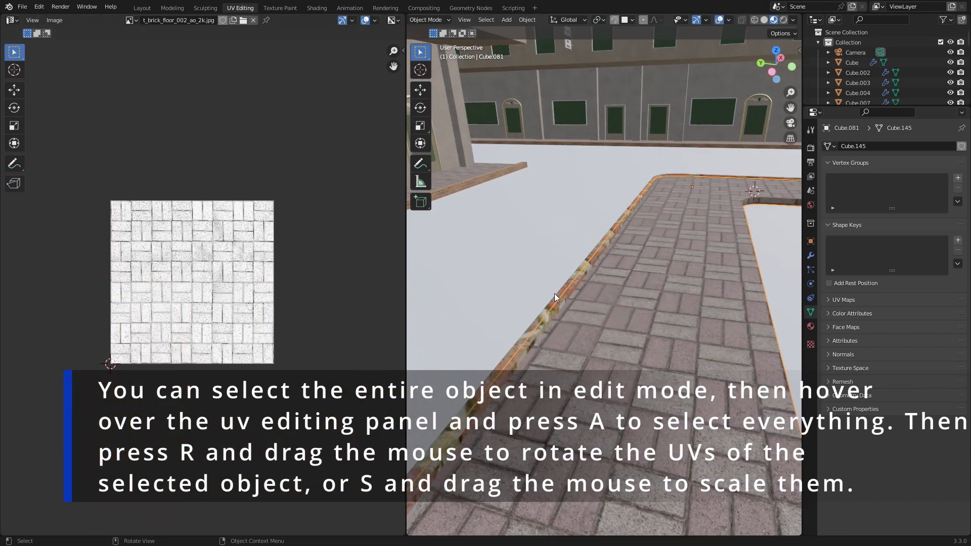
pyautogui.press('Tab')
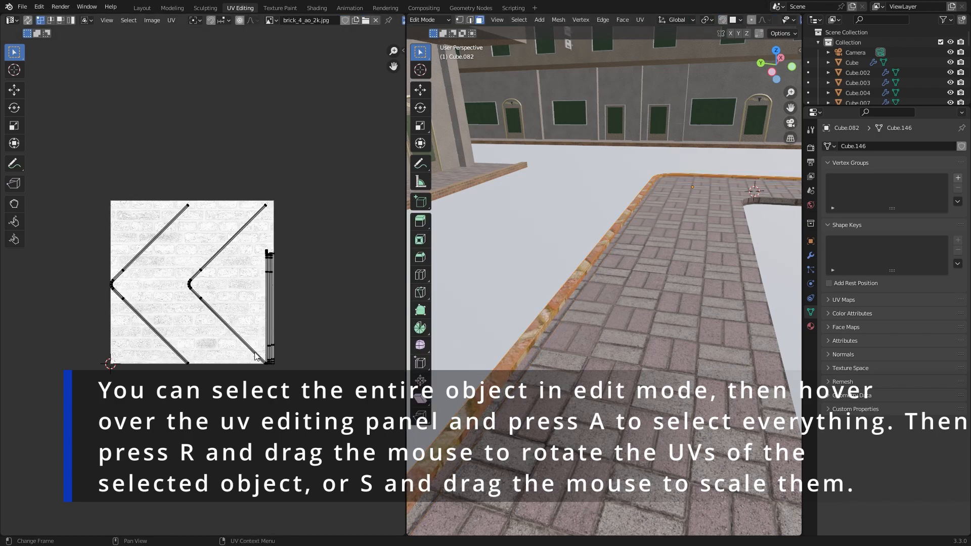
pyautogui.press('a')
pyautogui.press('s')
pyautogui.click(502, 454)
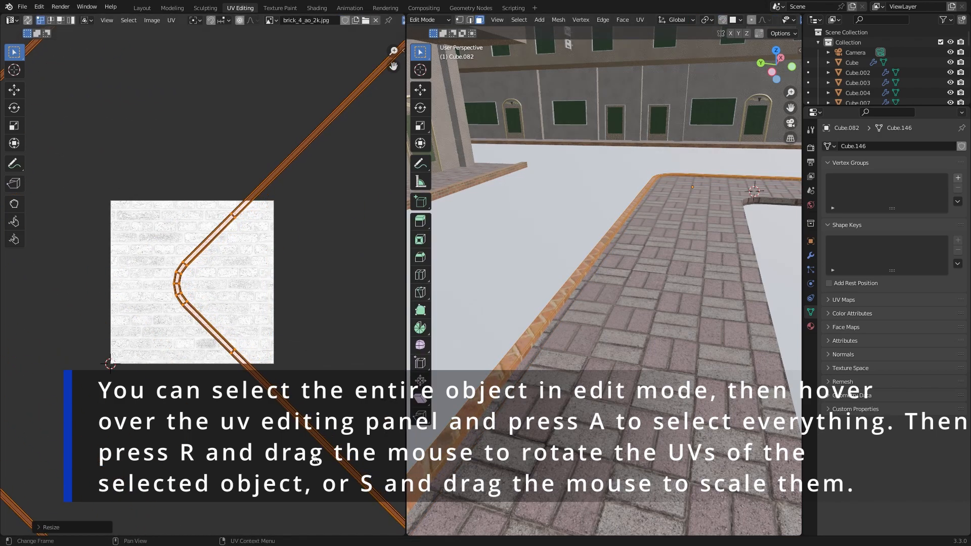
# - Rotate the curb strip's UVs in several turns until the straight runs line up with the brick texture's axes
pyautogui.press('r')
pyautogui.click(231, 500)
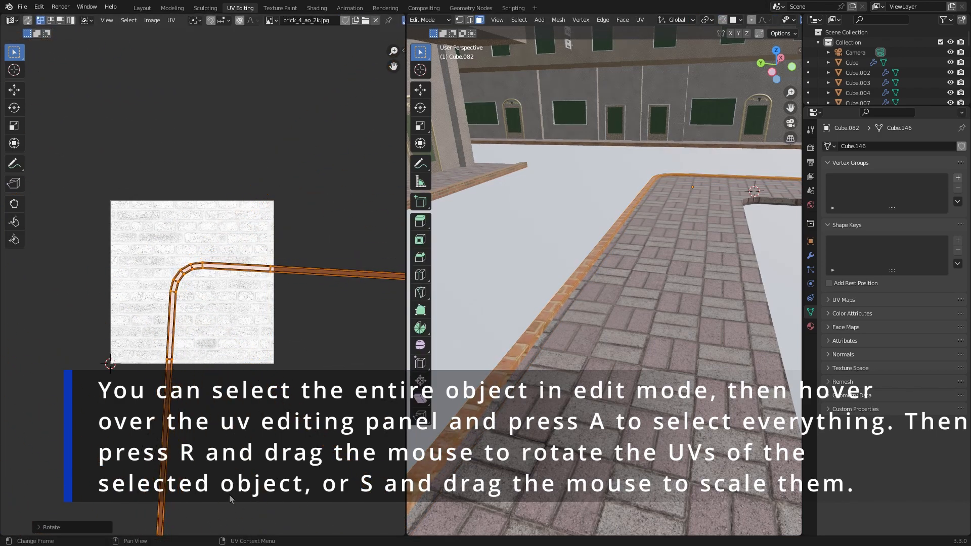
pyautogui.moveTo(455, 476); pyautogui.dragTo(528, 440, button='middle')
pyautogui.press('r')
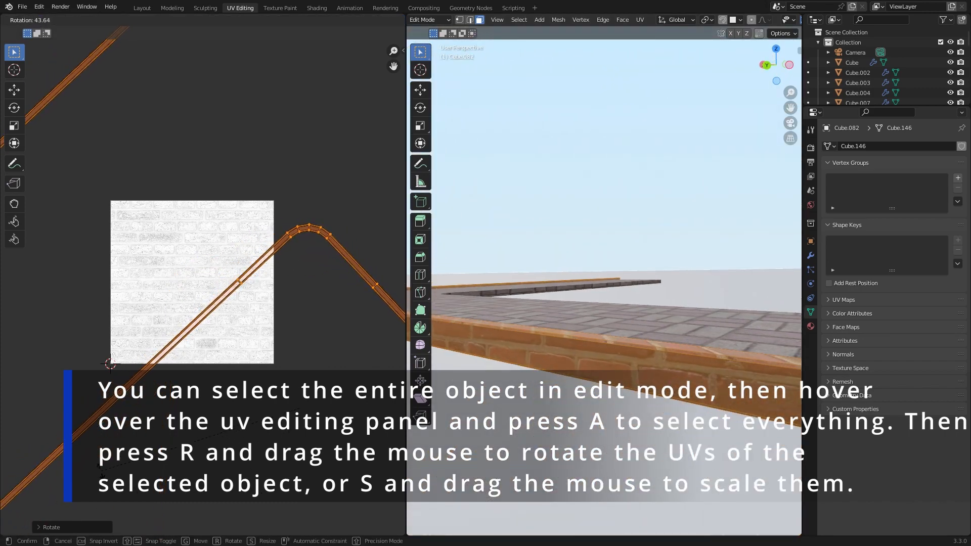
pyautogui.click(101, 469)
pyautogui.moveTo(564, 382); pyautogui.dragTo(518, 399, button='middle')
pyautogui.press('r')
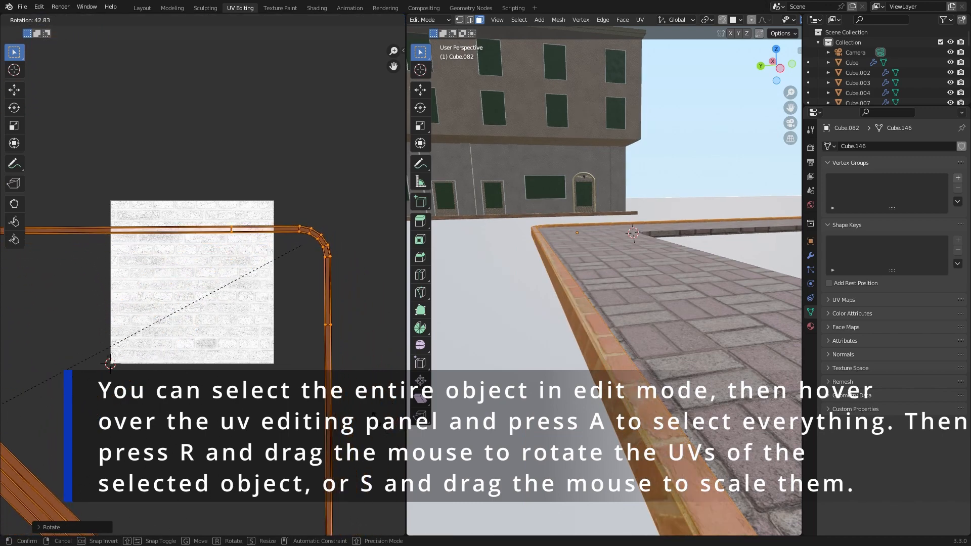
pyautogui.click(378, 422)
# - Refine the scale of the curb strip's UVs, enlarging them by about 1.5 and readjusting the brick size
pyautogui.press('s')
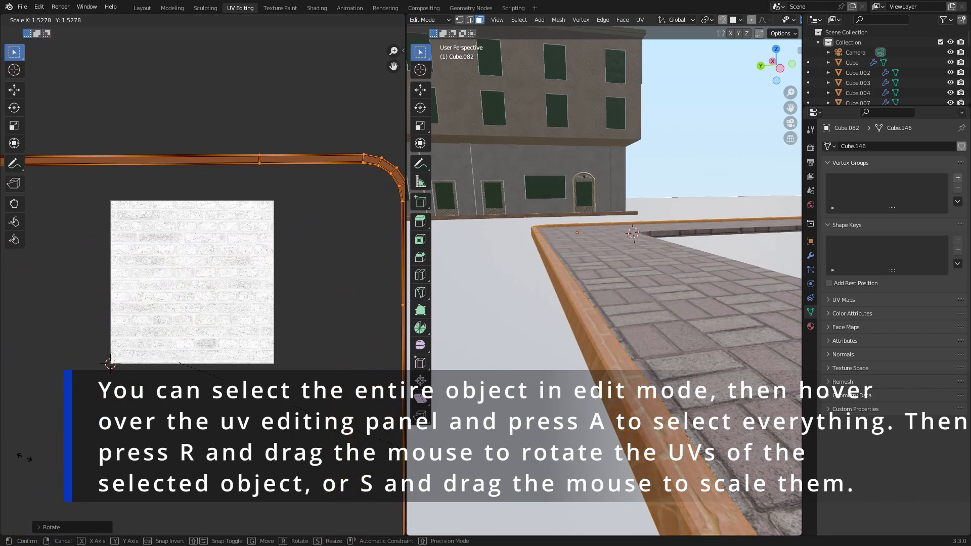
pyautogui.click(14, 466)
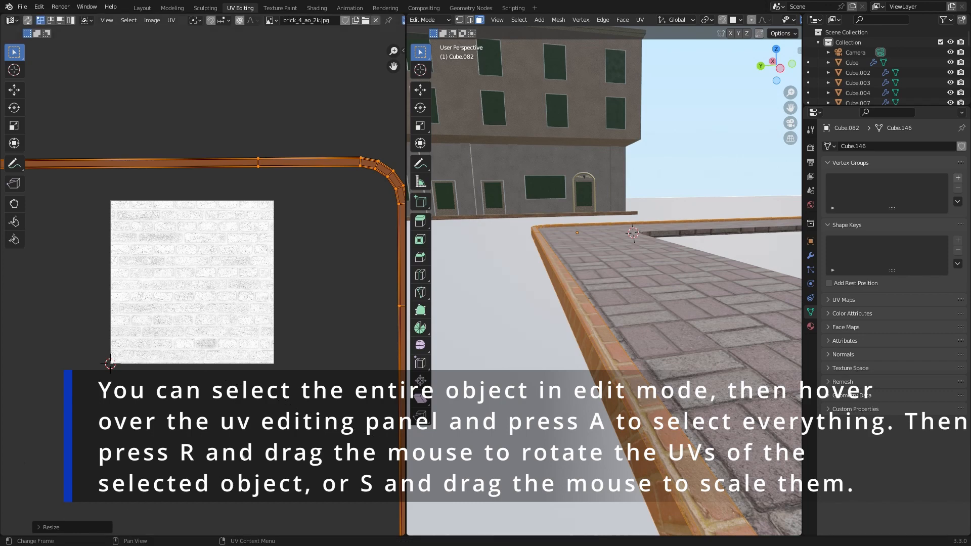
pyautogui.press('s')
pyautogui.press('Return')
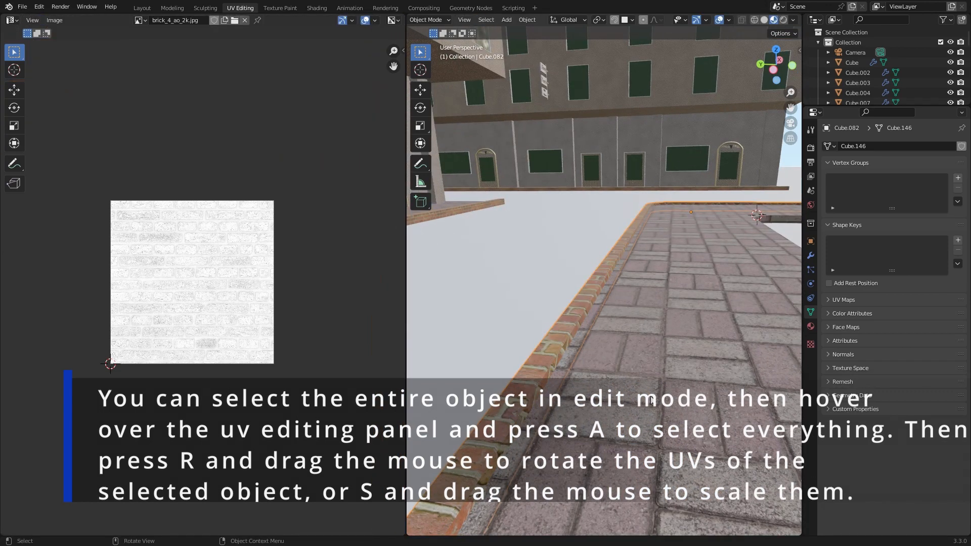
# - Subdivide the ground plane with 80 cuts
pyautogui.moveTo(651, 401); pyautogui.dragTo(621, 234, button='middle')
pyautogui.press('KP_0')
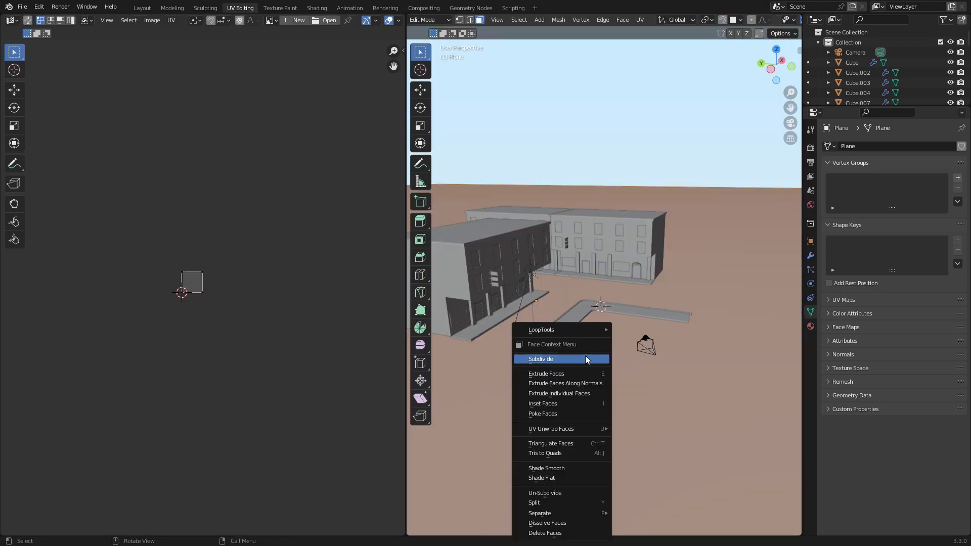
pyautogui.click(585, 359)
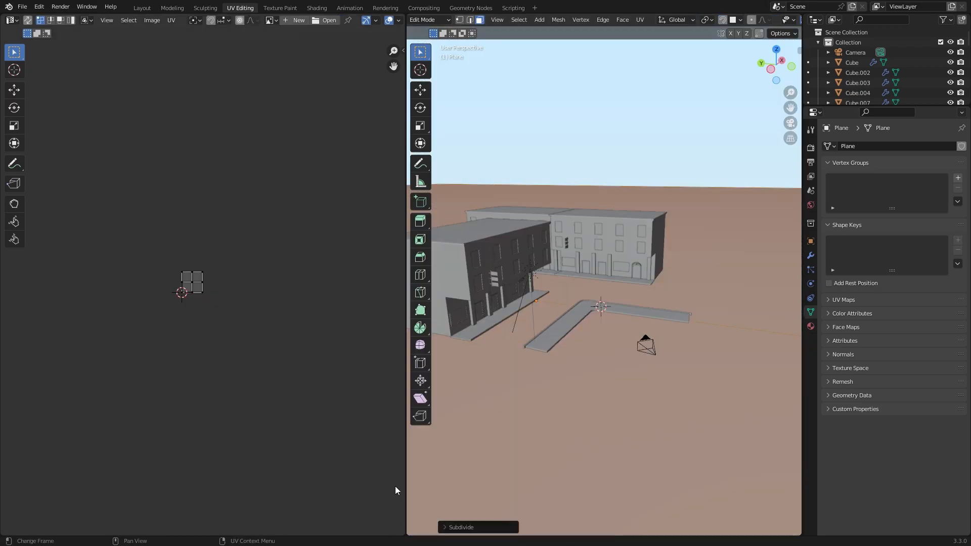
pyautogui.click(463, 528)
pyautogui.click(533, 455)
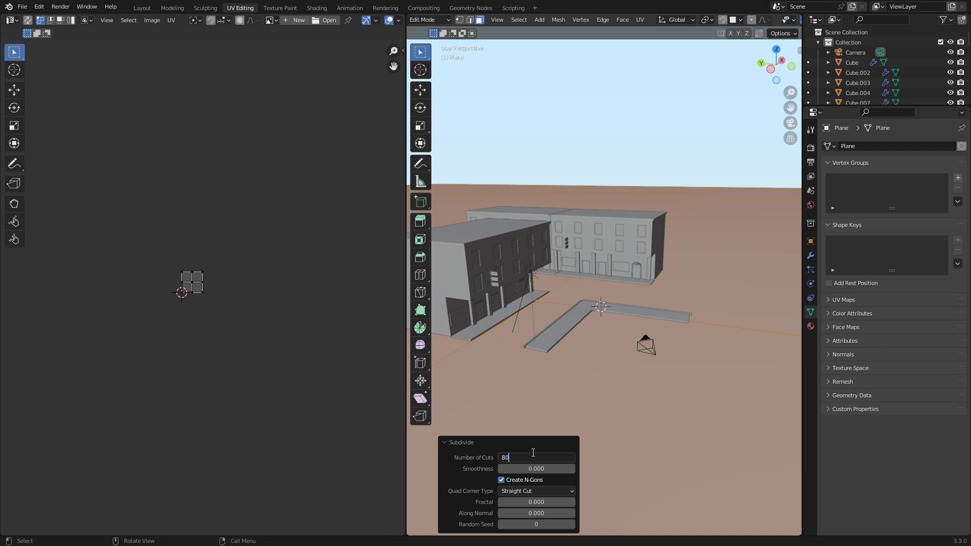
pyautogui.write('80')
pyautogui.press('Return')
pyautogui.moveTo(620, 379); pyautogui.dragTo(614, 365, button='middle')
pyautogui.press('Tab')
# - Create a new material on the ground plane and open its node tree in the Shading workspace
pyautogui.click(811, 326)
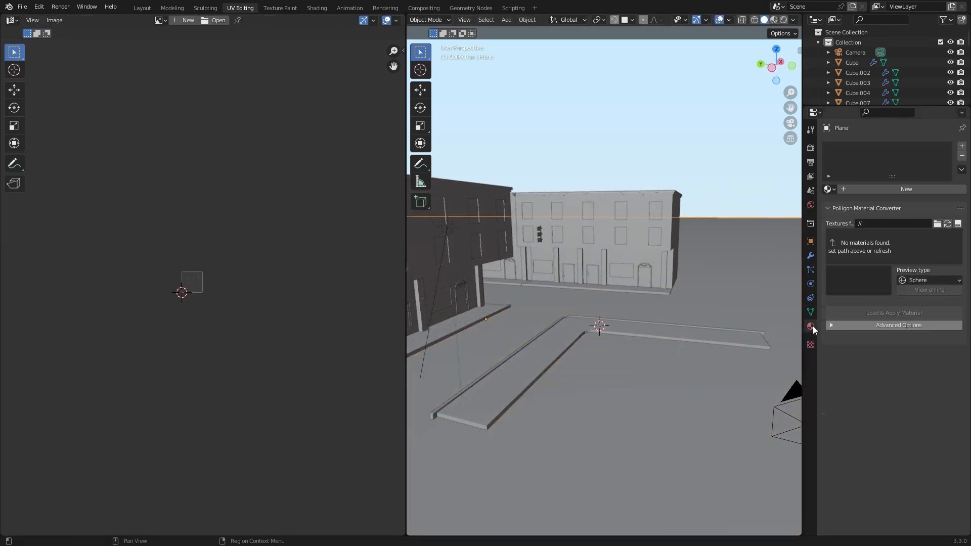
pyautogui.click(881, 188)
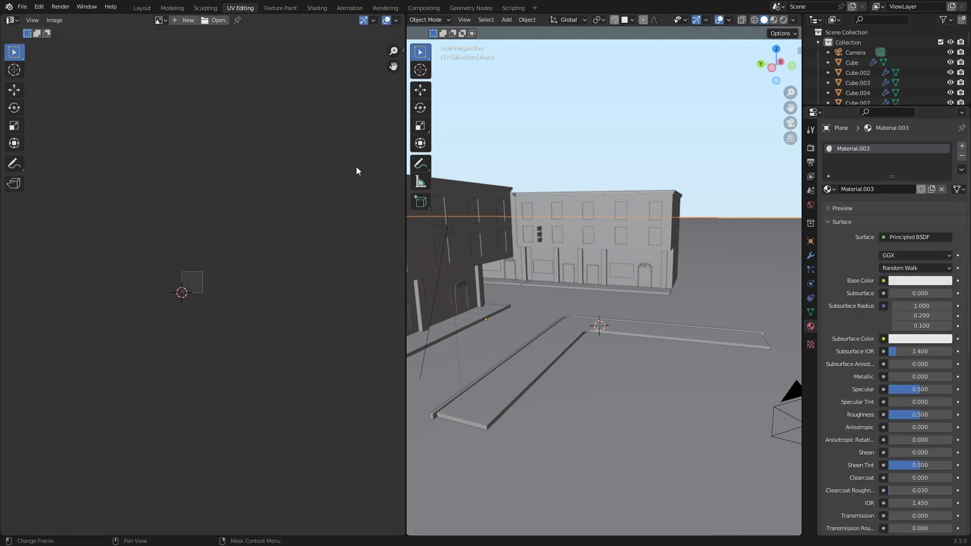
pyautogui.click(317, 8)
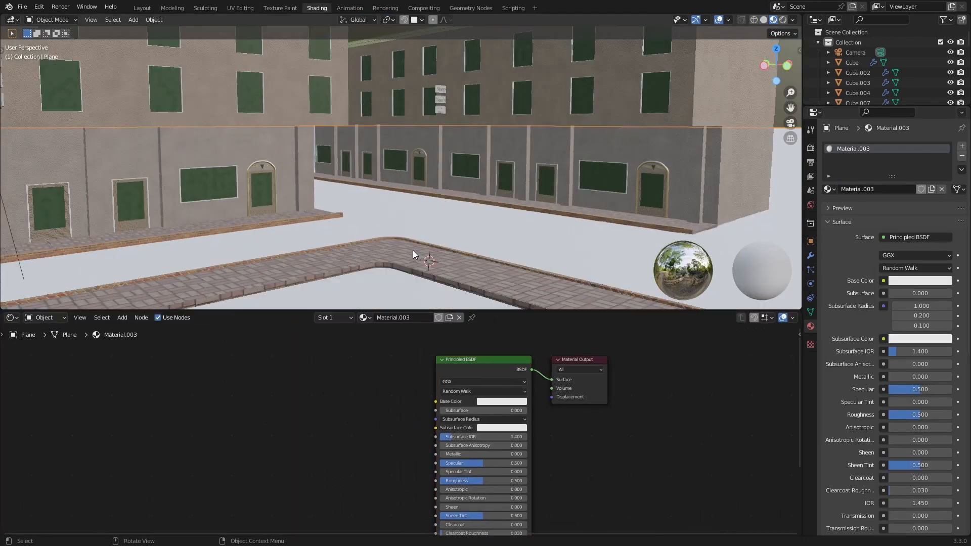
# - Load the Asphalt020L 2K ambient occlusion, color, NormalGL and roughness maps into the ground material with Principled Texture Setup
pyautogui.scroll(-9, 414, 258)
pyautogui.moveTo(415, 268); pyautogui.dragTo(439, 92, button='middle')
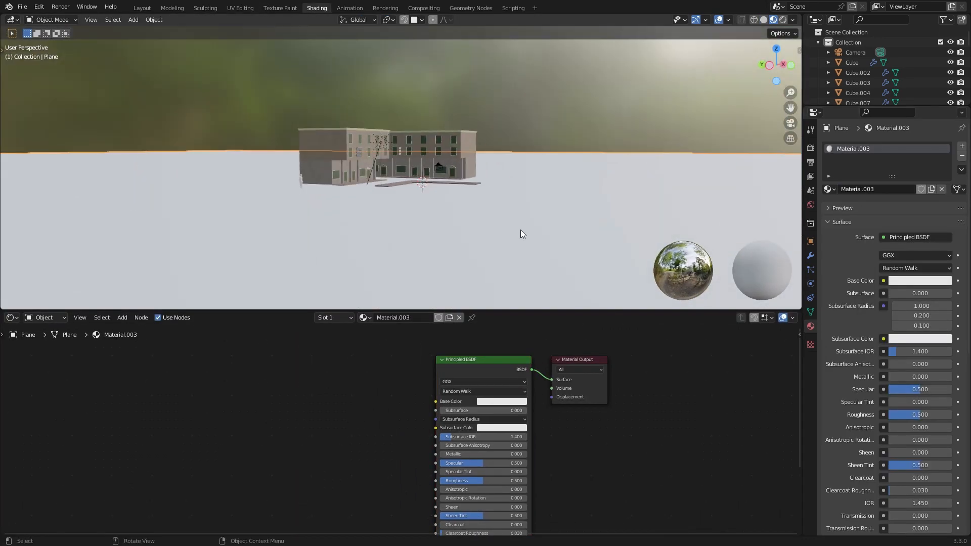
pyautogui.hotkey('ctrl', 'shift', 't')
pyautogui.keyDown('shift'); pyautogui.click(379, 271); pyautogui.keyUp('shift')
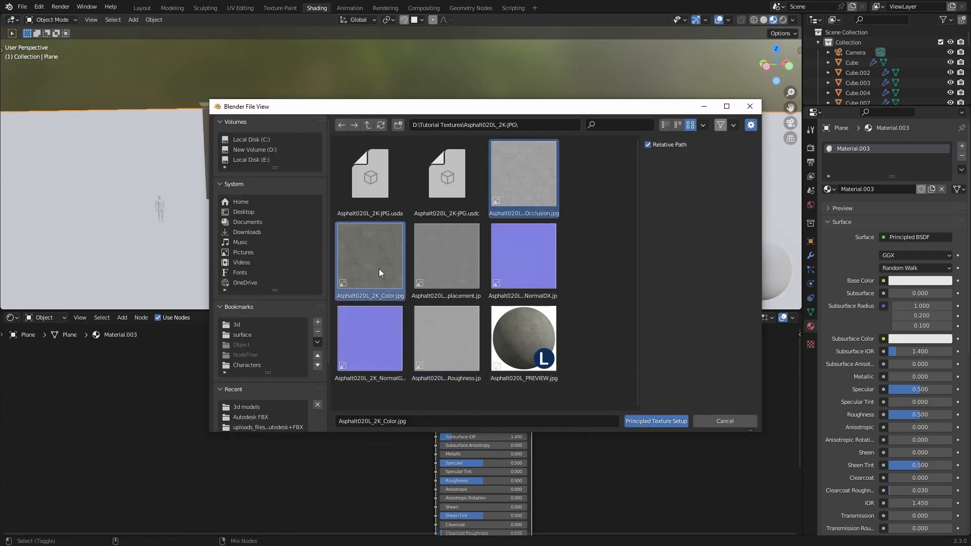
pyautogui.keyDown('shift'); pyautogui.click(360, 349); pyautogui.keyUp('shift')
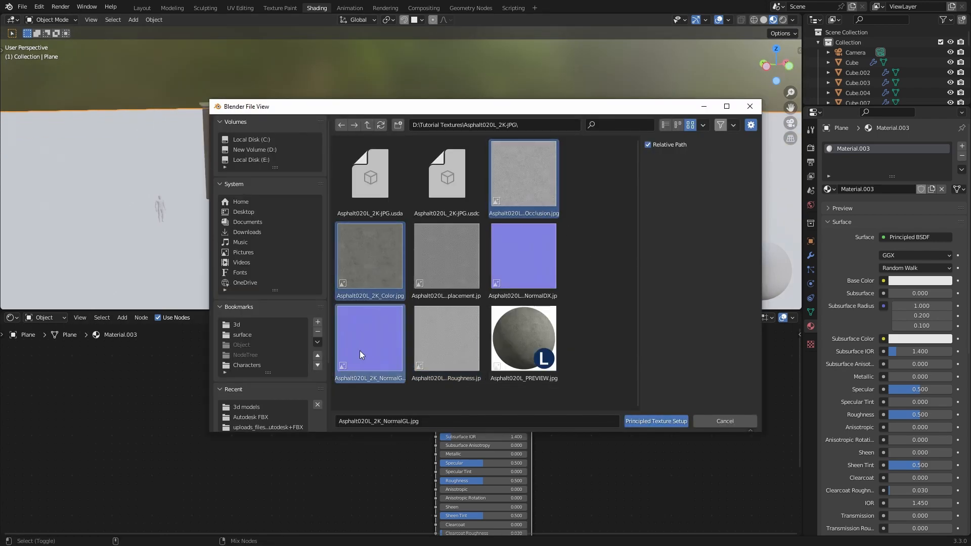
pyautogui.keyDown('shift'); pyautogui.click(438, 350); pyautogui.keyUp('shift')
pyautogui.click(652, 421)
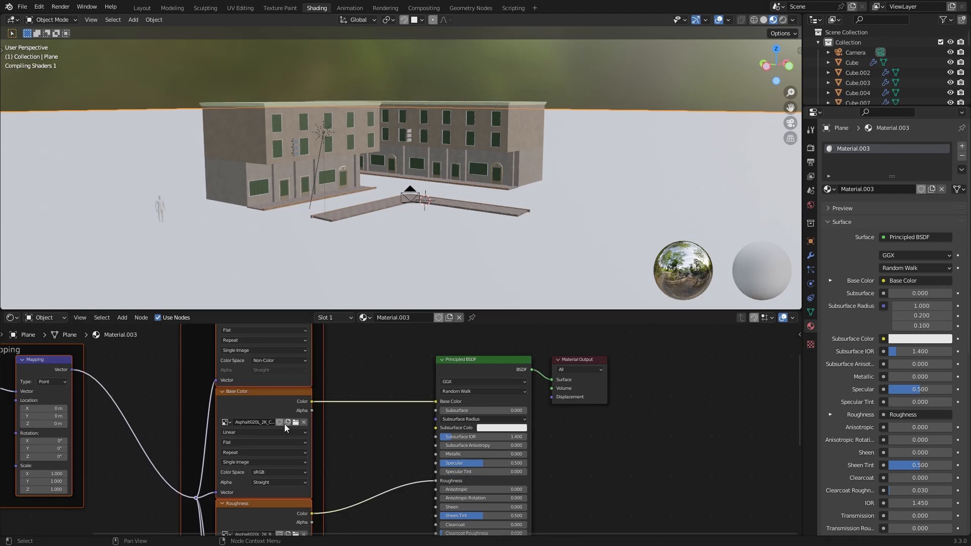
# - Add a Mix color node between the Base Color texture and the Principled BSDF's base color
pyautogui.moveTo(363, 425); pyautogui.dragTo(460, 448, button='middle')
pyautogui.scroll(-2, 461, 448)
pyautogui.hotkey('shift', 'a')
pyautogui.click(449, 378)
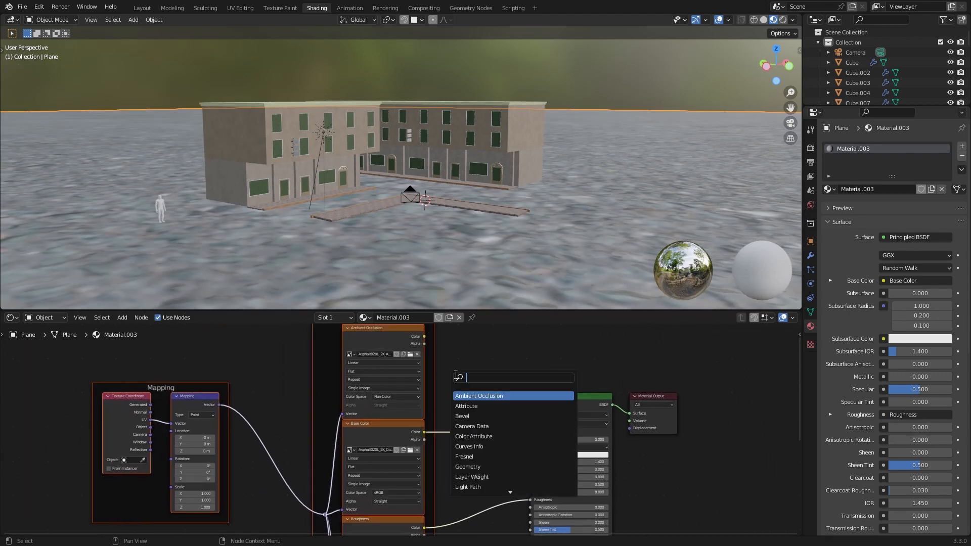
pyautogui.write('mix')
pyautogui.press('Return')
pyautogui.click(457, 384)
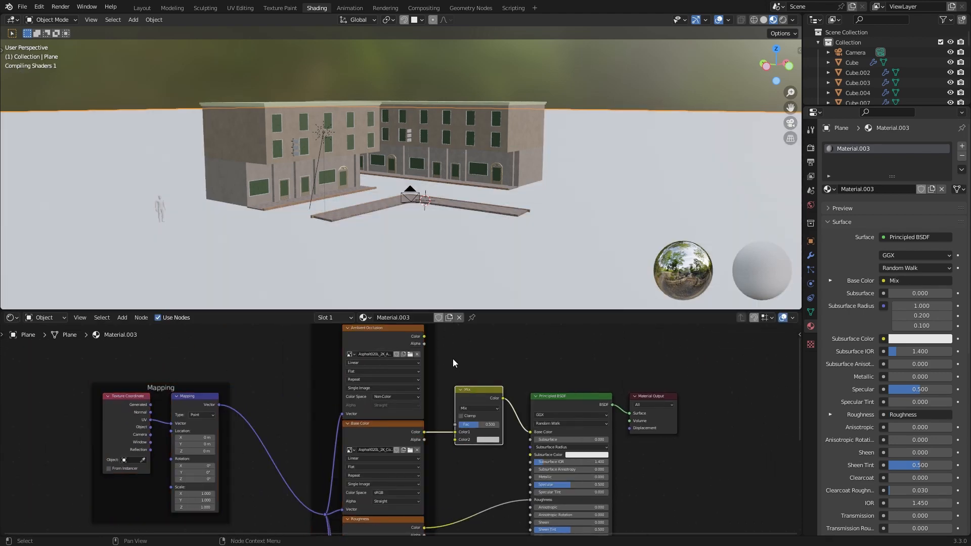
# - Connect the ambient occlusion color to the mix node's Color2, set that texture to sRGB and the blending mode to Multiply
pyautogui.moveTo(423, 337); pyautogui.dragTo(454, 437)
pyautogui.click(402, 398)
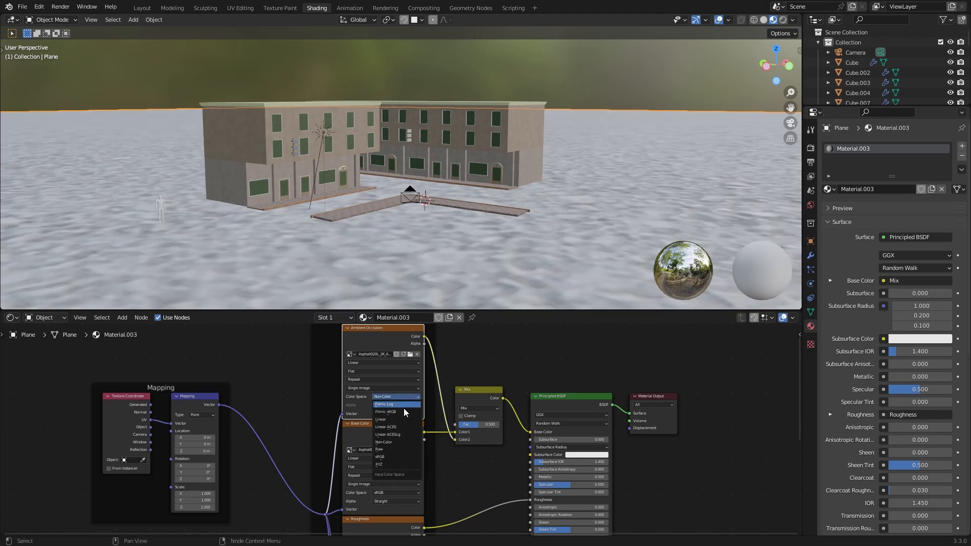
pyautogui.click(401, 456)
pyautogui.click(480, 409)
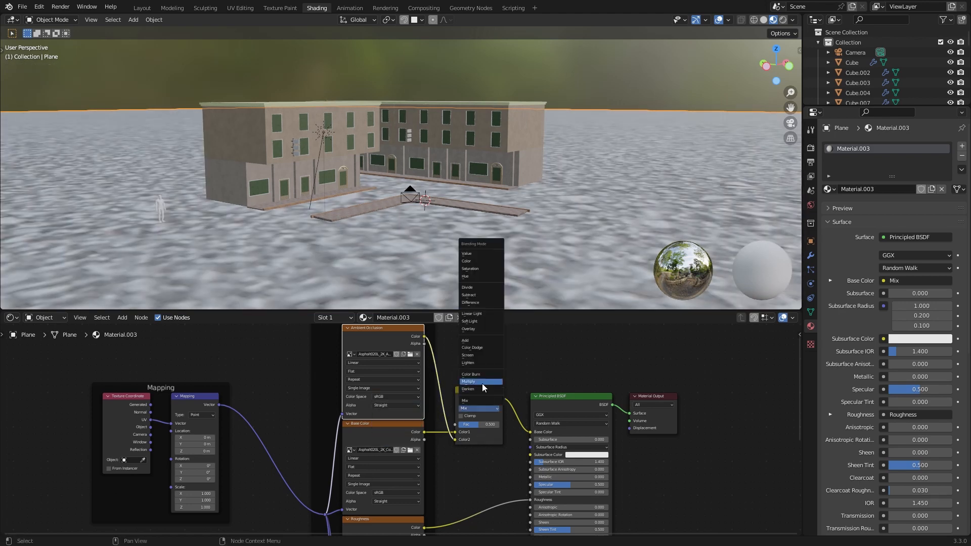
pyautogui.click(482, 384)
pyautogui.moveTo(377, 253)
pyautogui.mouseDown(button='middle')
pyautogui.moveTo(392, 260)
pyautogui.moveTo(391, 249)
pyautogui.mouseUp(button='middle')
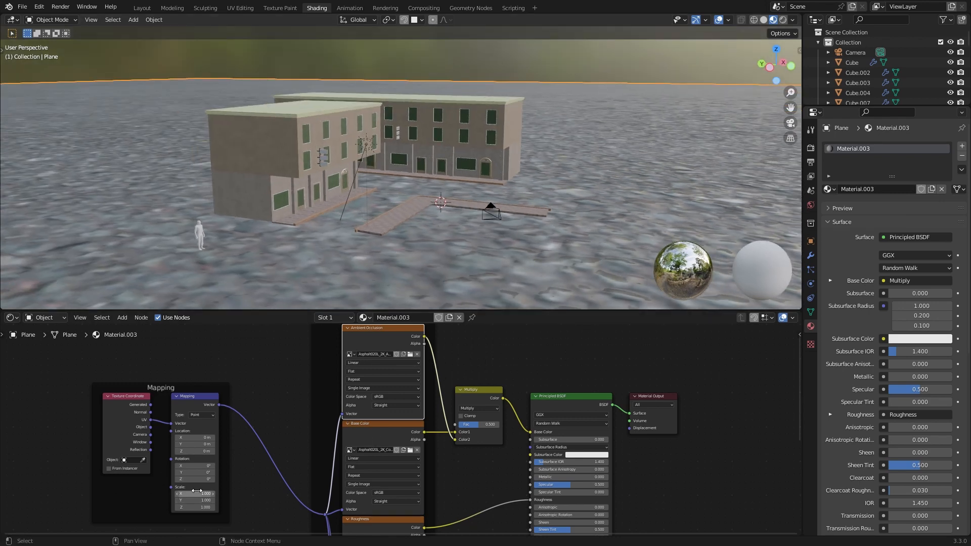
# - Rename the ground plane's material as Road
pyautogui.click(420, 317)
pyautogui.write('Road')
pyautogui.press('Return')
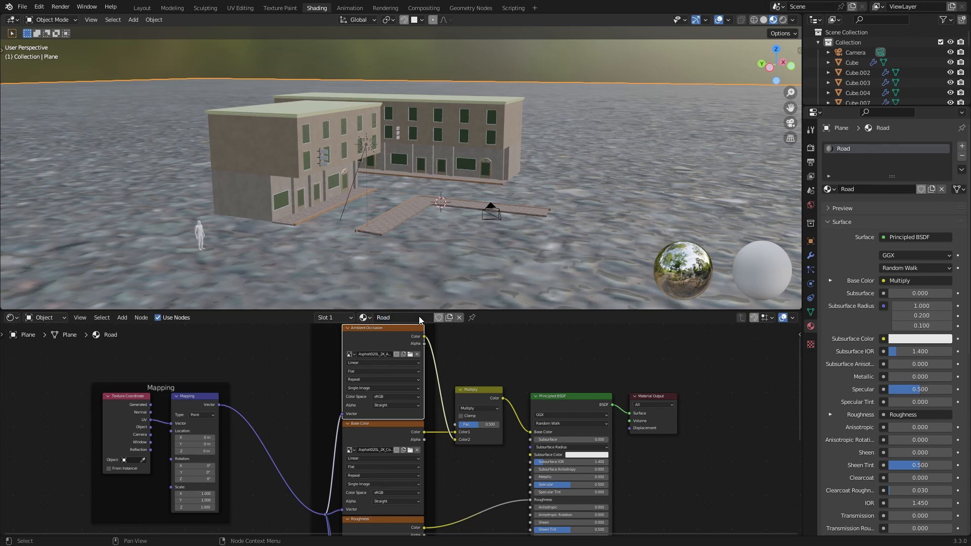
# - Set the Road material's mapping scale to 45 on all three axes
pyautogui.click(208, 493)
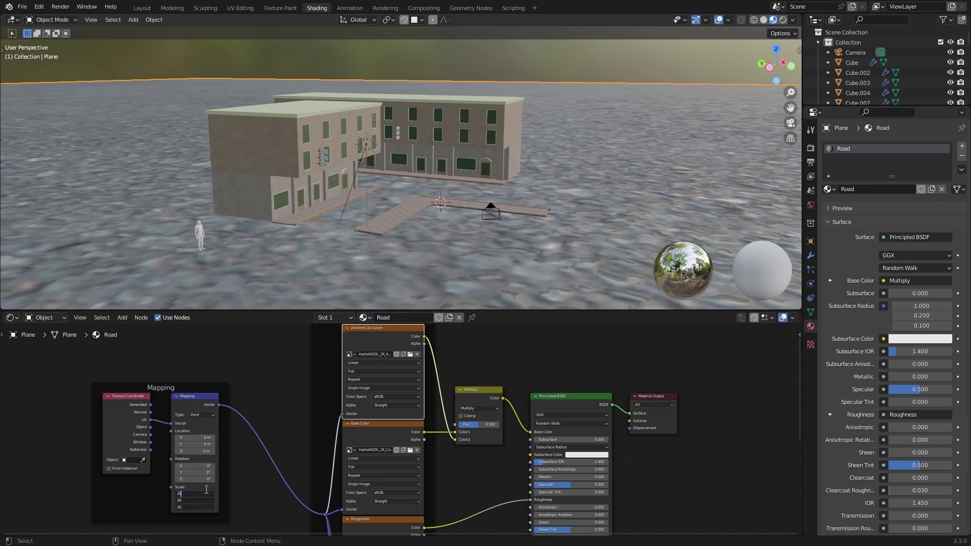
pyautogui.press('Return')
pyautogui.scroll(2, 456, 242)
pyautogui.moveTo(468, 245); pyautogui.dragTo(408, 216, button='middle')
pyautogui.scroll(5, 424, 228)
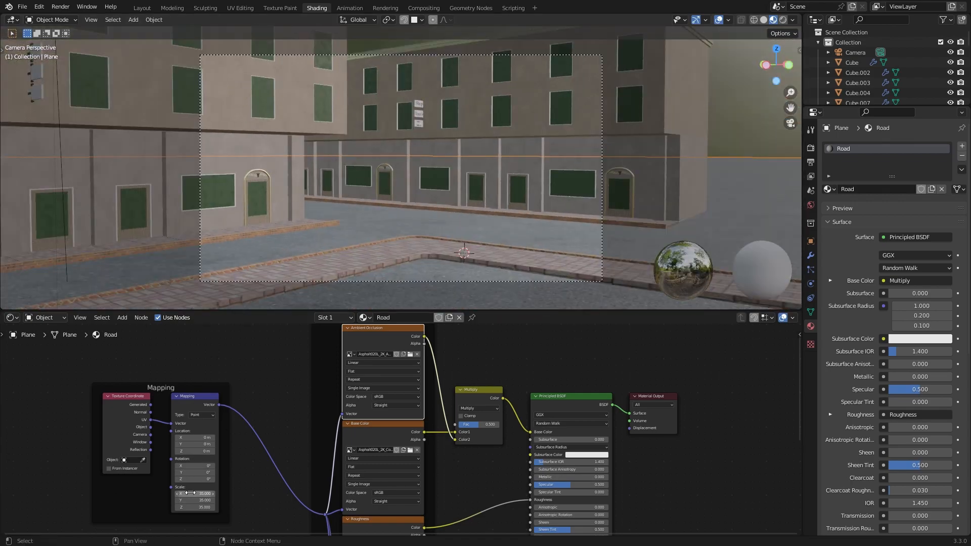
pyautogui.click(192, 493)
pyautogui.write('45')
pyautogui.press('Return')
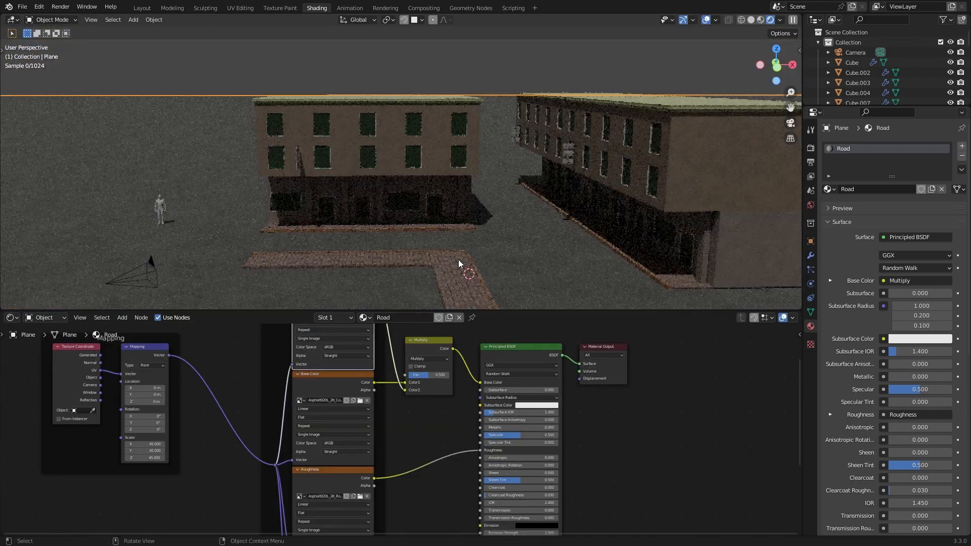
# - Delete the light above the street and return to the camera view
pyautogui.moveTo(458, 259); pyautogui.dragTo(353, 186, button='middle')
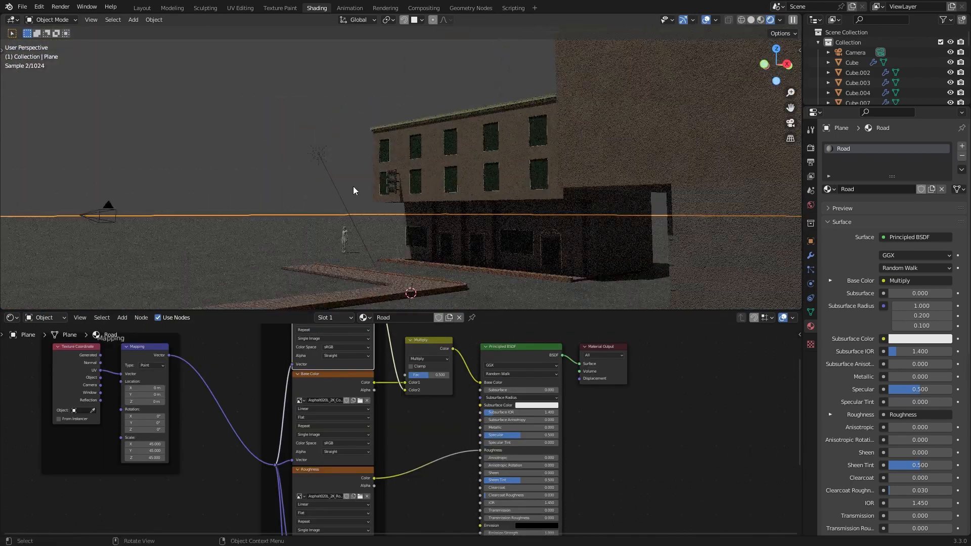
pyautogui.click(322, 160)
pyautogui.press('Delete')
pyautogui.press('KP_0')
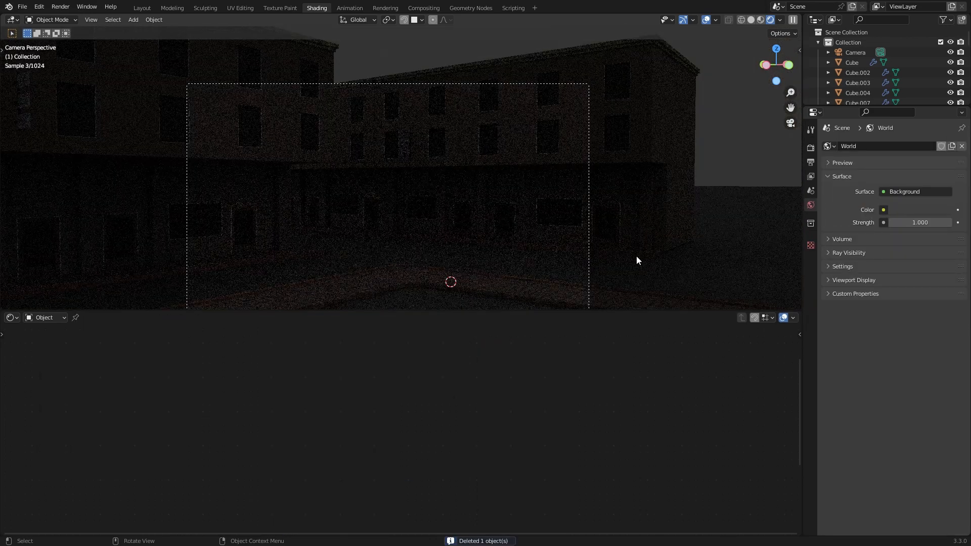
# - Assign a Sky Texture to the world background color
pyautogui.click(883, 210)
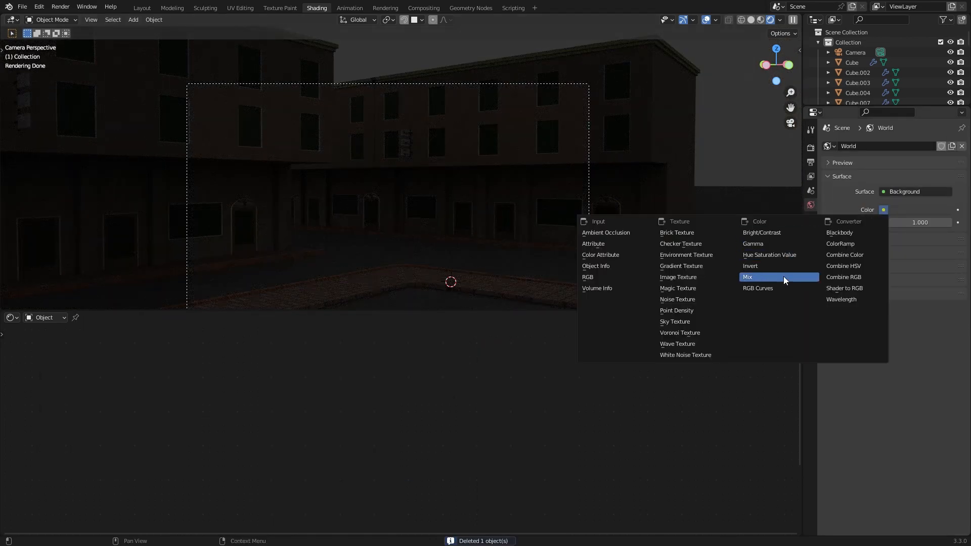
pyautogui.click(810, 191)
pyautogui.click(810, 207)
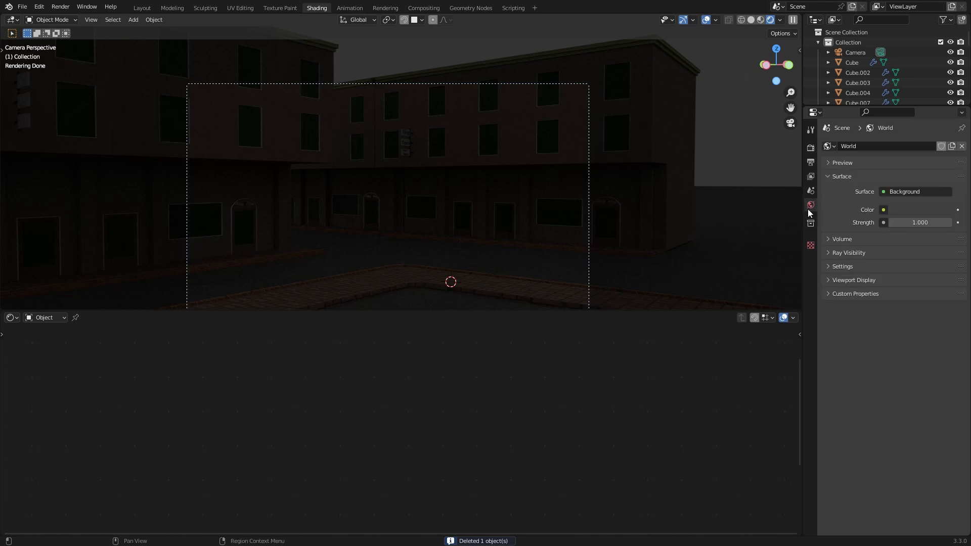
pyautogui.click(884, 210)
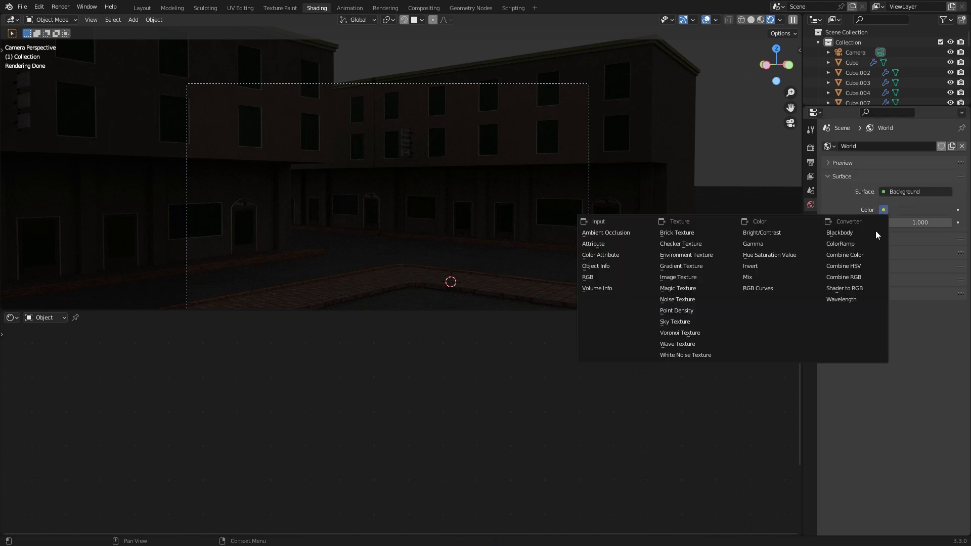
pyautogui.click(672, 320)
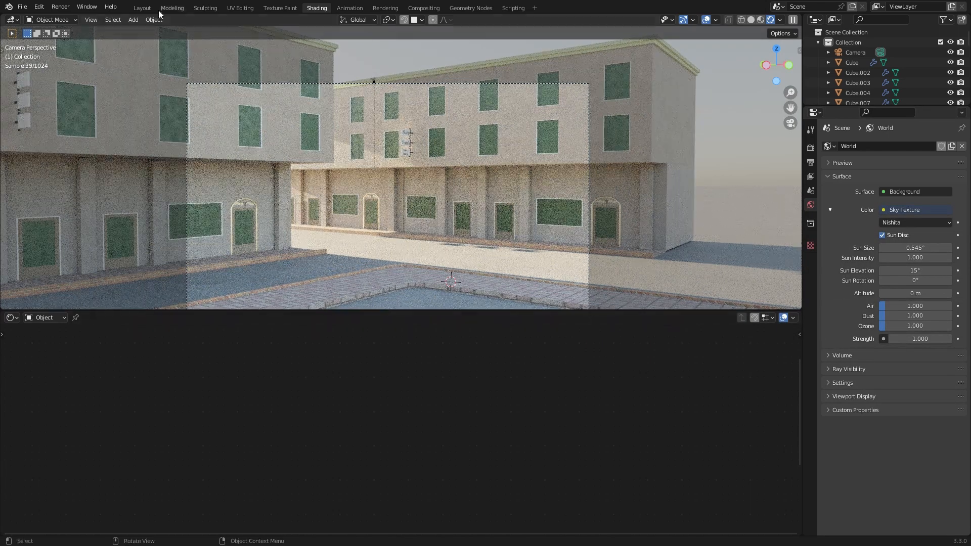
# - In the Layout workspace, set the world strength to 0.2 and the sky's sun rotation to 12.3°
pyautogui.click(134, 9)
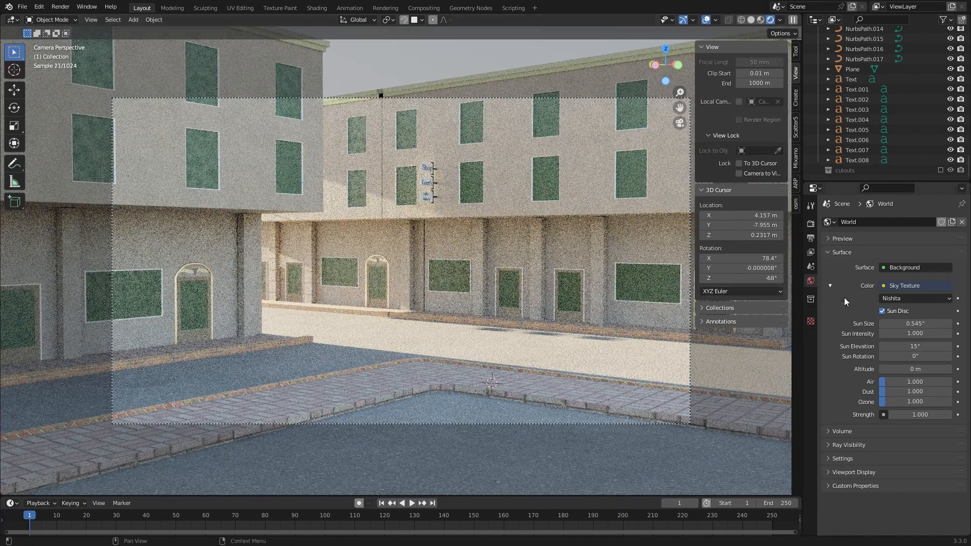
pyautogui.click(929, 415)
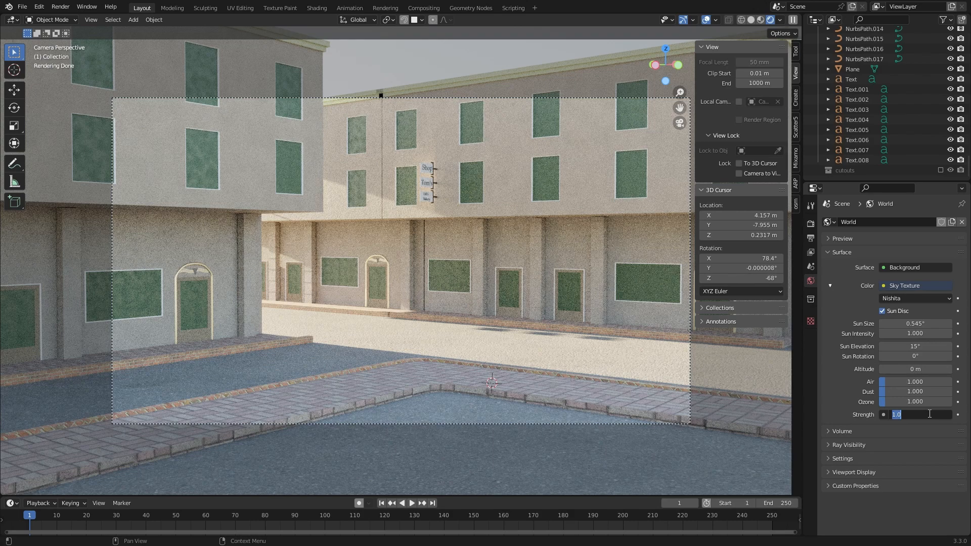
pyautogui.write('.2')
pyautogui.press('Return')
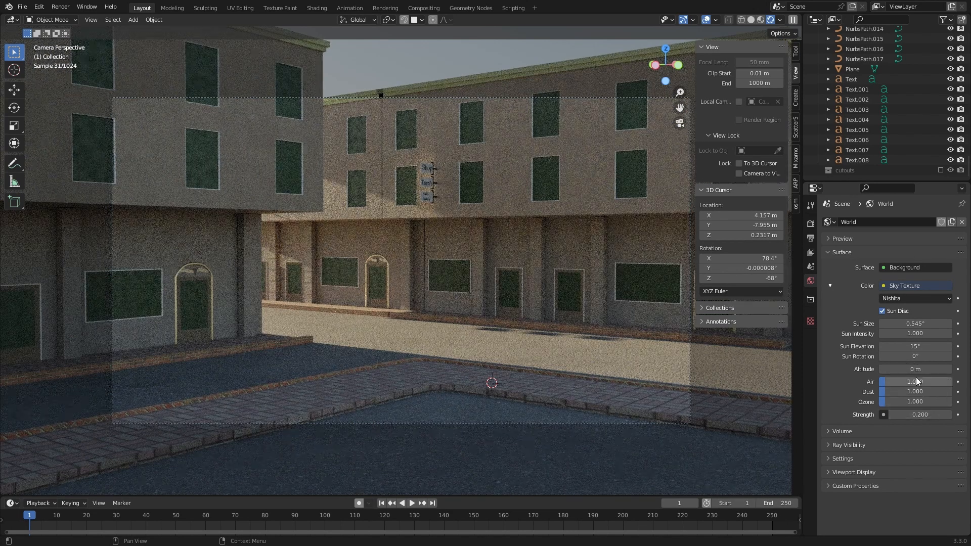
pyautogui.moveTo(915, 356)
pyautogui.mouseDown()
pyautogui.moveTo(940, 356)
pyautogui.moveTo(928, 356)
pyautogui.mouseUp()
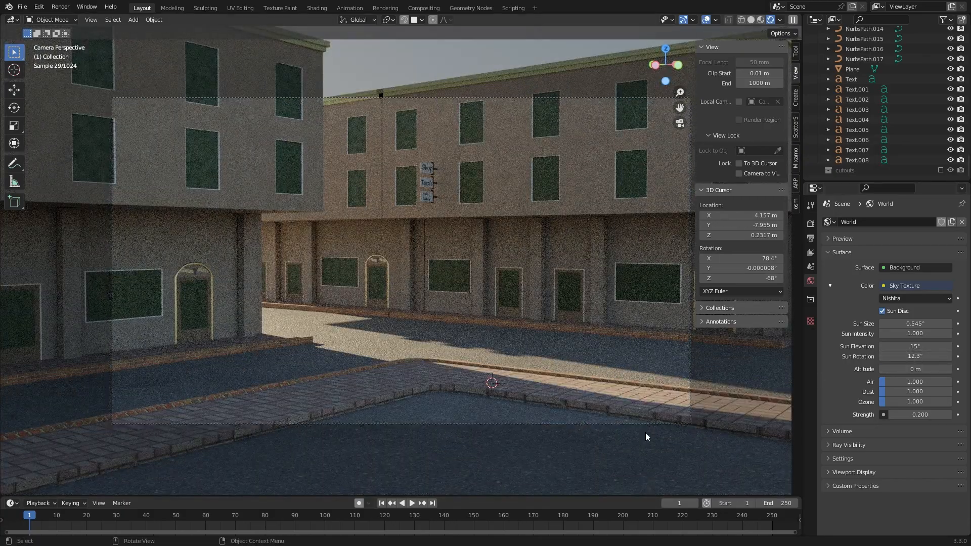
# - Put the ground plane into Weight Paint mode with solid viewport shading
pyautogui.click(508, 356)
pyautogui.moveTo(509, 356)
pyautogui.mouseDown(button='middle')
pyautogui.moveTo(414, 370)
pyautogui.moveTo(498, 372)
pyautogui.mouseUp(button='middle')
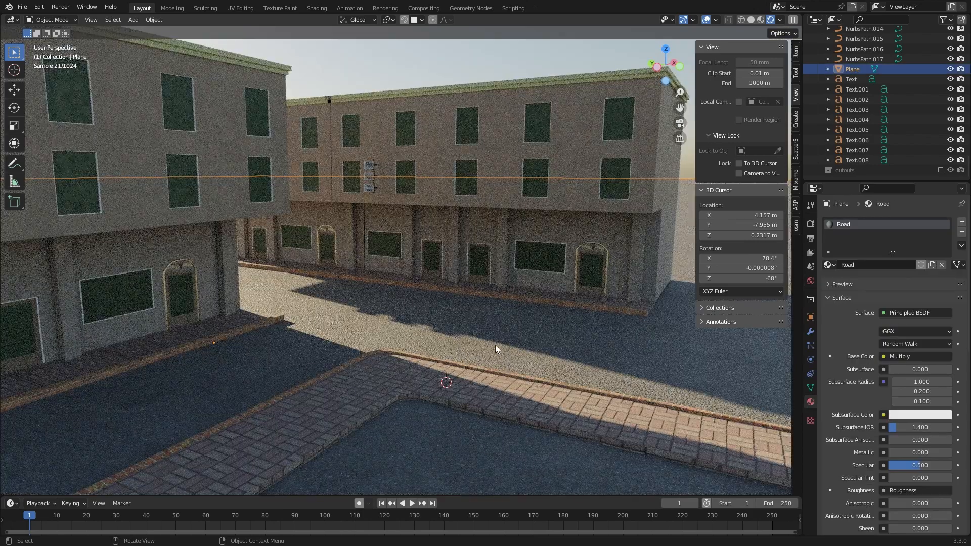
pyautogui.press('z')
pyautogui.click(481, 379)
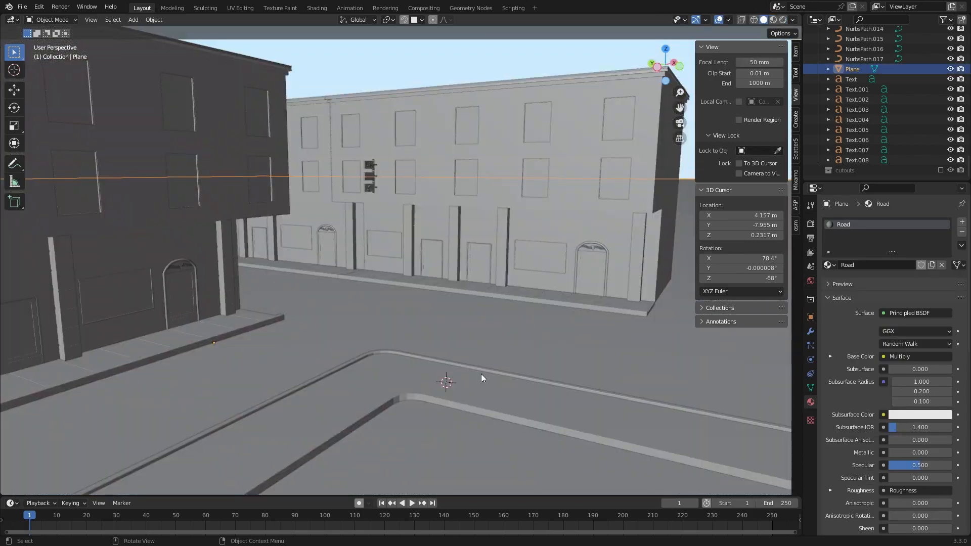
pyautogui.hotkey('ctrl', 'Tab')
pyautogui.click(344, 294)
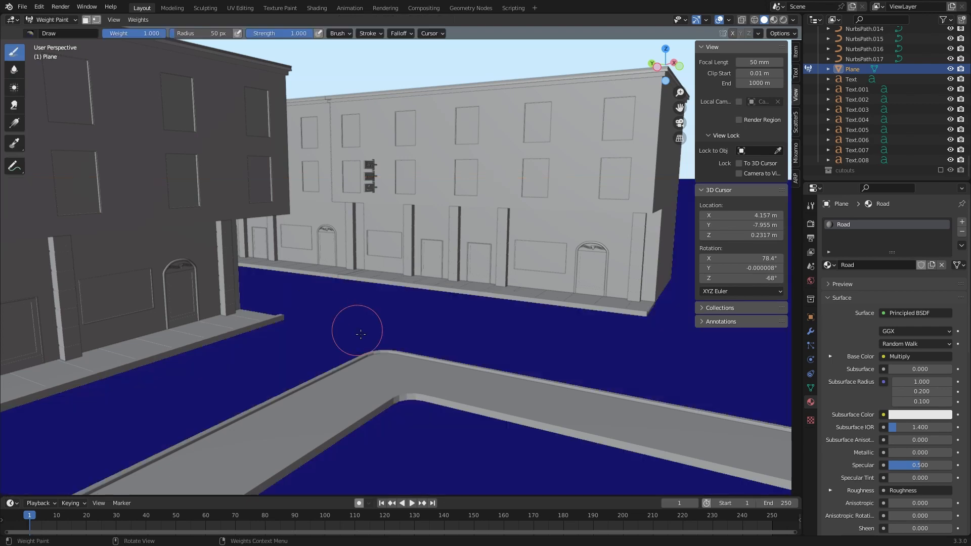
# - Enlarge the brush radius to 120 px and paint weight on the ground inside the sidewalk's corner
pyautogui.moveTo(358, 330)
pyautogui.mouseDown(button='middle')
pyautogui.moveTo(399, 392)
pyautogui.moveTo(298, 353)
pyautogui.mouseUp(button='middle')
pyautogui.moveTo(399, 372); pyautogui.dragTo(357, 371)
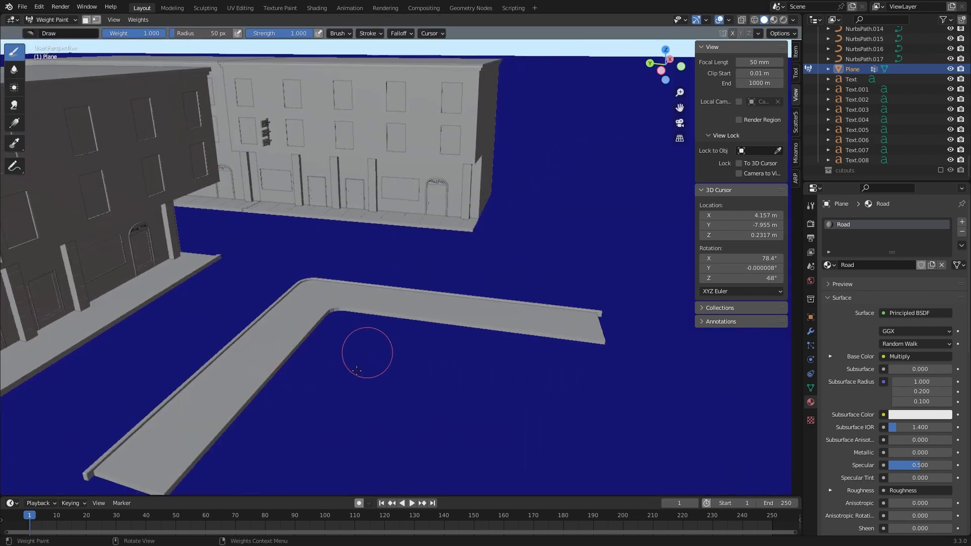
pyautogui.moveTo(374, 403)
pyautogui.keyDown('shift'); pyautogui.mouseDown(button='middle')
pyautogui.moveTo(438, 363)
pyautogui.moveTo(428, 373)
pyautogui.mouseUp(button='middle'); pyautogui.keyUp('shift')
pyautogui.scroll(-1, 438, 362)
pyautogui.press('f')
pyautogui.click(461, 387)
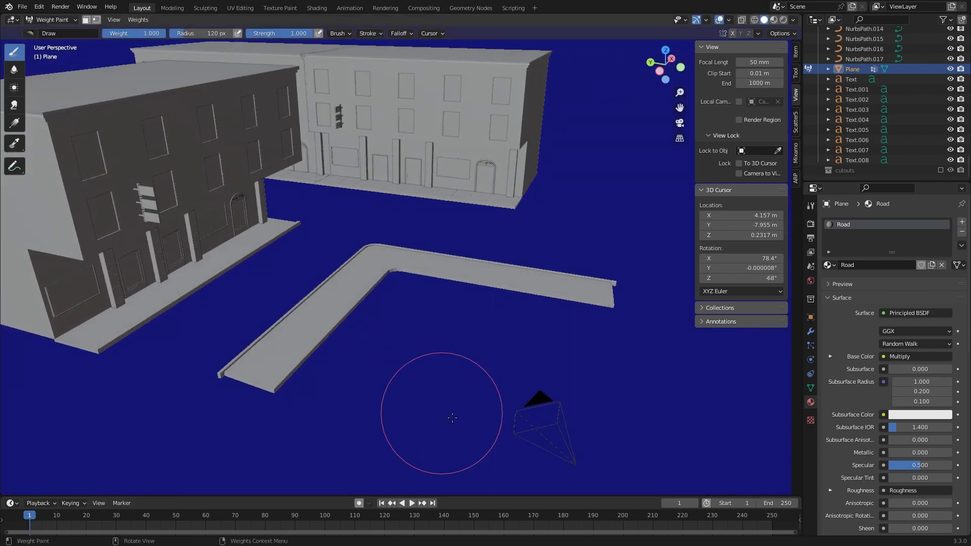
pyautogui.click(369, 320)
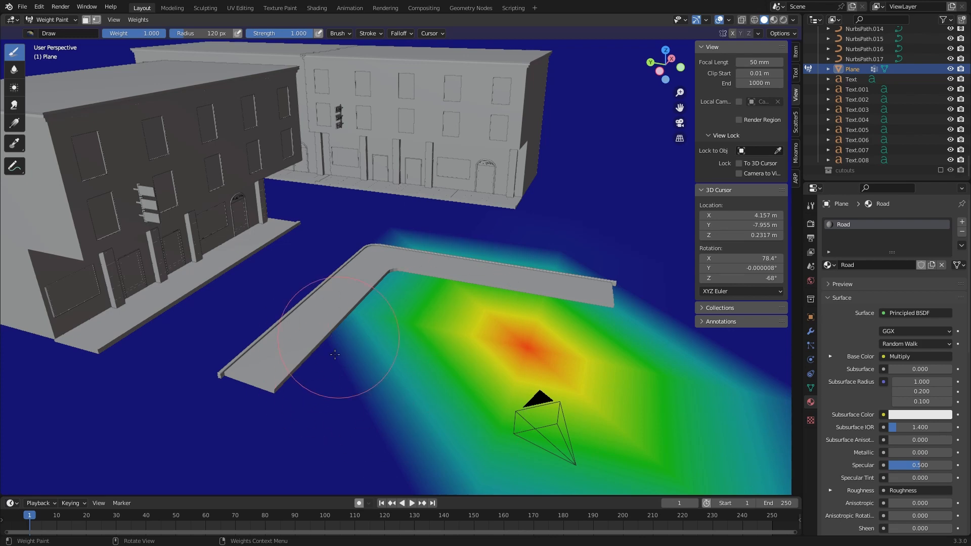
# - Subdivide the whole ground plane in Edit Mode with 3 cuts
pyautogui.scroll(-5, 335, 354)
pyautogui.hotkey('ctrl', 'Tab')
pyautogui.press('Tab')
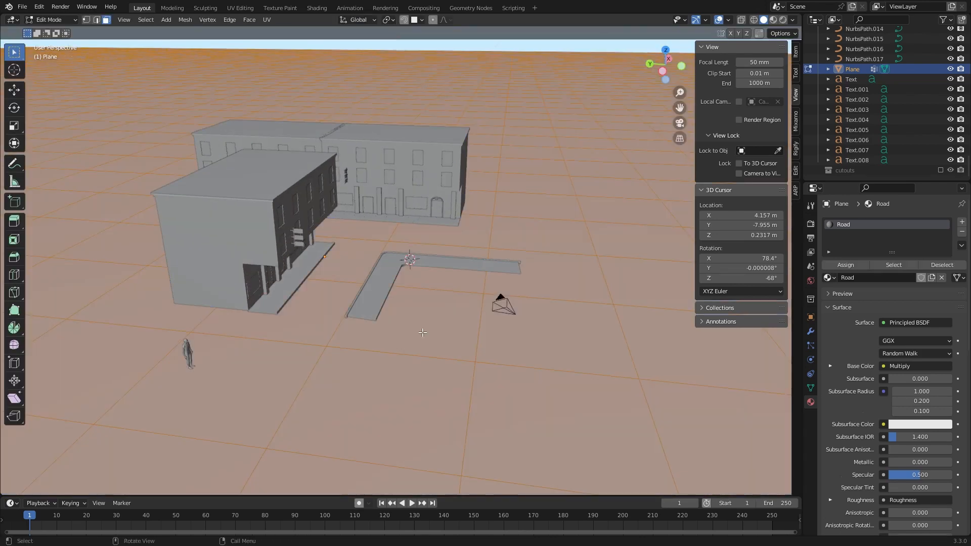
pyautogui.rightClick(425, 336)
pyautogui.click(392, 333)
pyautogui.click(63, 487)
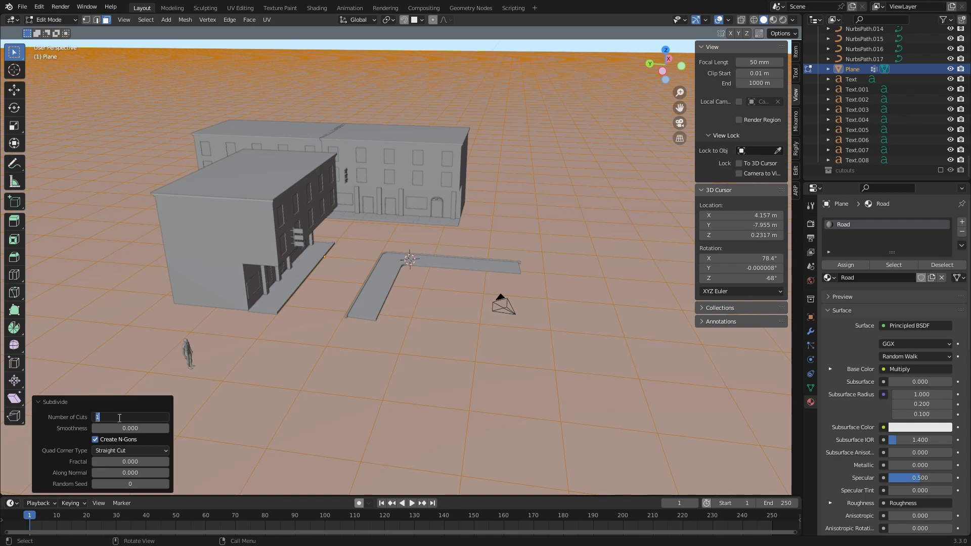
pyautogui.press('Return')
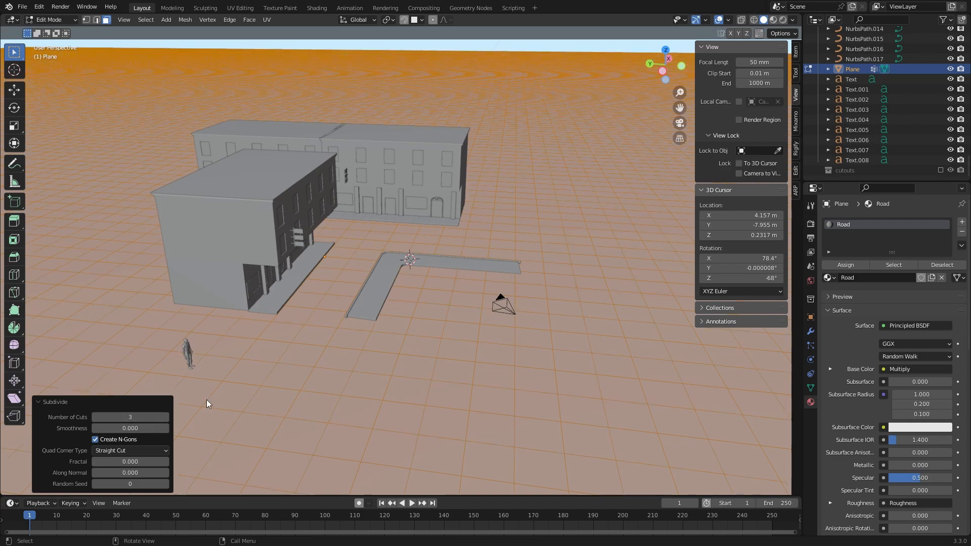
# - Return to Weight Paint mode and paint full weight over the ground enclosed by the L-shaped sidewalk
pyautogui.scroll(3, 420, 338)
pyautogui.hotkey('ctrl', 'Tab')
pyautogui.click(359, 306)
pyautogui.scroll(3, 455, 351)
pyautogui.moveTo(462, 355); pyautogui.dragTo(356, 315, button='middle')
pyautogui.moveTo(394, 290)
pyautogui.mouseDown()
pyautogui.moveTo(355, 341)
pyautogui.moveTo(321, 276)
pyautogui.moveTo(391, 251)
pyautogui.moveTo(332, 242)
pyautogui.moveTo(494, 256)
pyautogui.moveTo(445, 303)
pyautogui.moveTo(435, 384)
pyautogui.moveTo(478, 335)
pyautogui.moveTo(274, 423)
pyautogui.mouseUp()
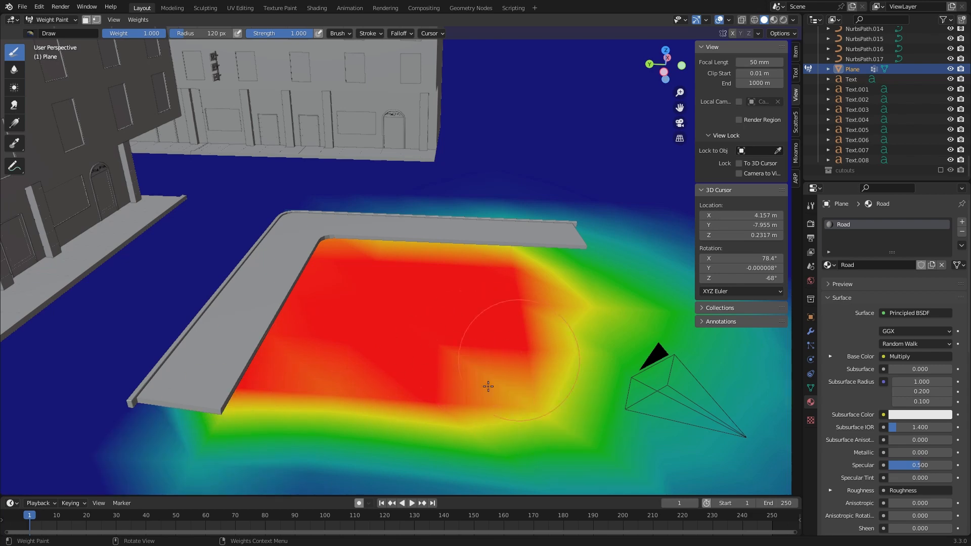
pyautogui.moveTo(434, 330); pyautogui.dragTo(342, 318, button='middle')
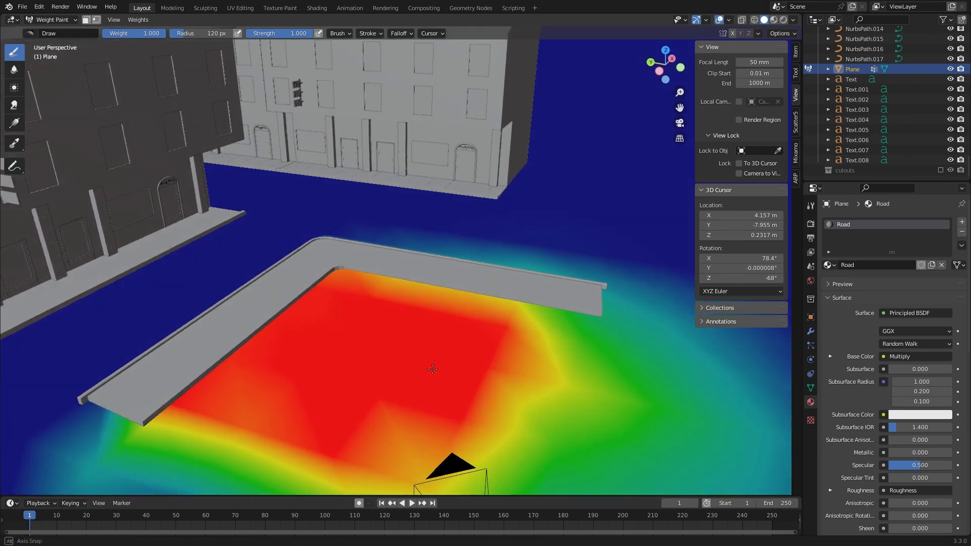
pyautogui.moveTo(410, 322); pyautogui.dragTo(518, 361, button='middle')
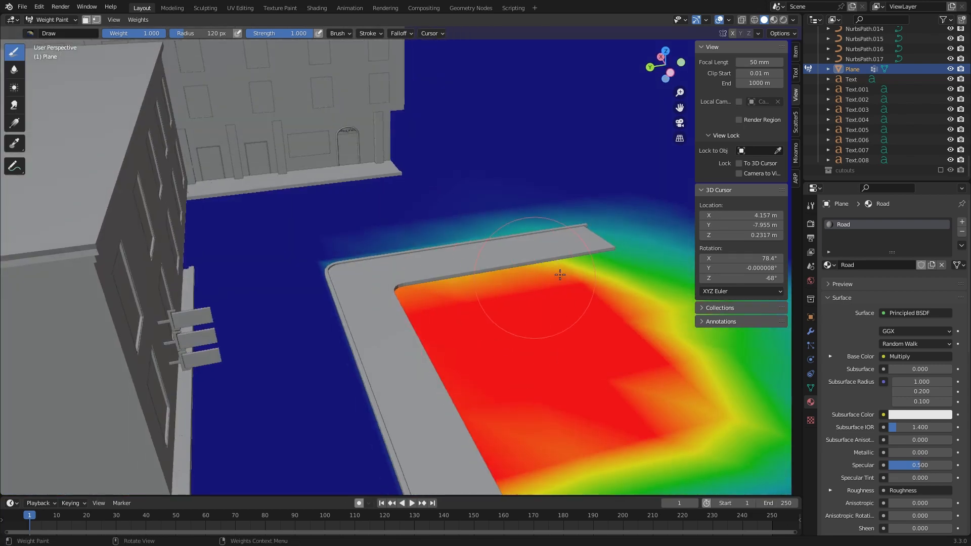
pyautogui.moveTo(527, 283); pyautogui.dragTo(499, 335, button='middle')
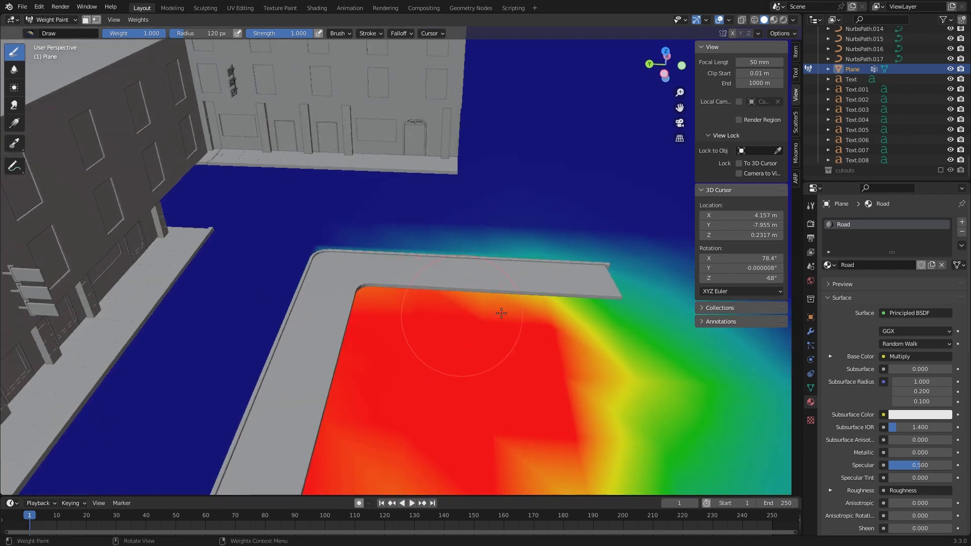
pyautogui.moveTo(466, 401); pyautogui.dragTo(449, 384, button='middle')
pyautogui.moveTo(449, 385)
pyautogui.mouseDown()
pyautogui.moveTo(405, 362)
pyautogui.moveTo(306, 376)
pyautogui.mouseUp()
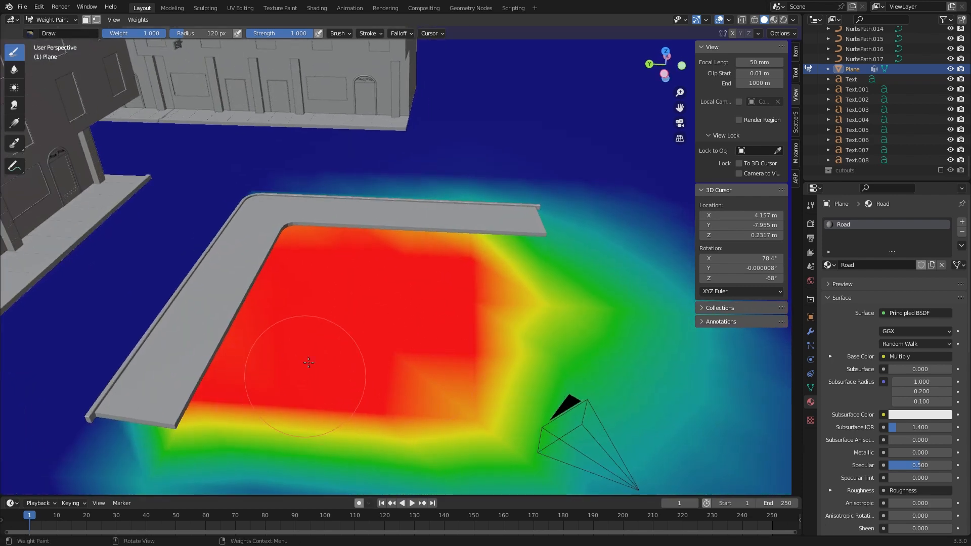
pyautogui.moveTo(308, 313)
pyautogui.keyDown('shift'); pyautogui.mouseDown(button='middle')
pyautogui.moveTo(450, 386)
pyautogui.moveTo(349, 344)
pyautogui.mouseUp(button='middle'); pyautogui.keyUp('shift')
pyautogui.moveTo(349, 343)
pyautogui.keyDown('shift'); pyautogui.mouseDown(button='middle')
pyautogui.moveTo(443, 326)
pyautogui.moveTo(425, 362)
pyautogui.mouseUp(button='middle'); pyautogui.keyUp('shift')
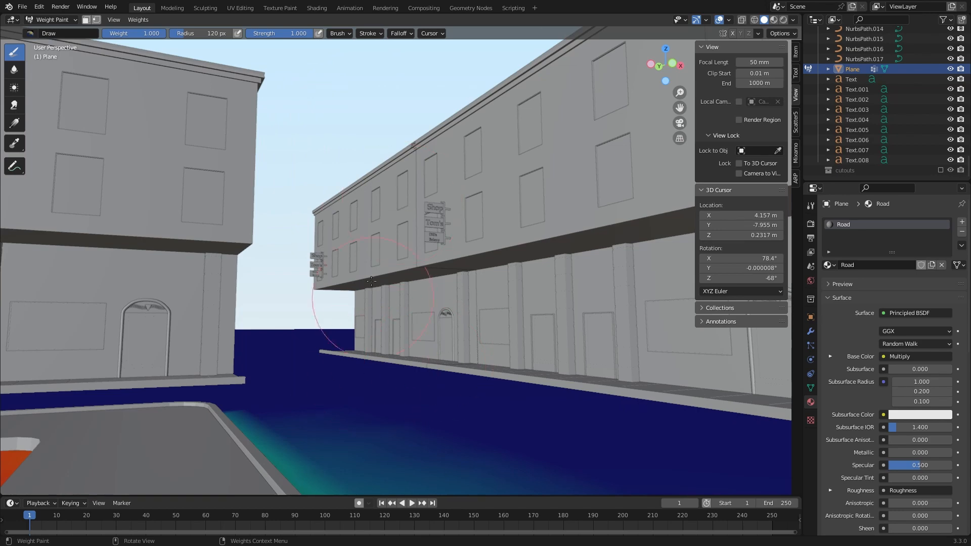
pyautogui.moveTo(346, 368); pyautogui.dragTo(456, 399, button='middle')
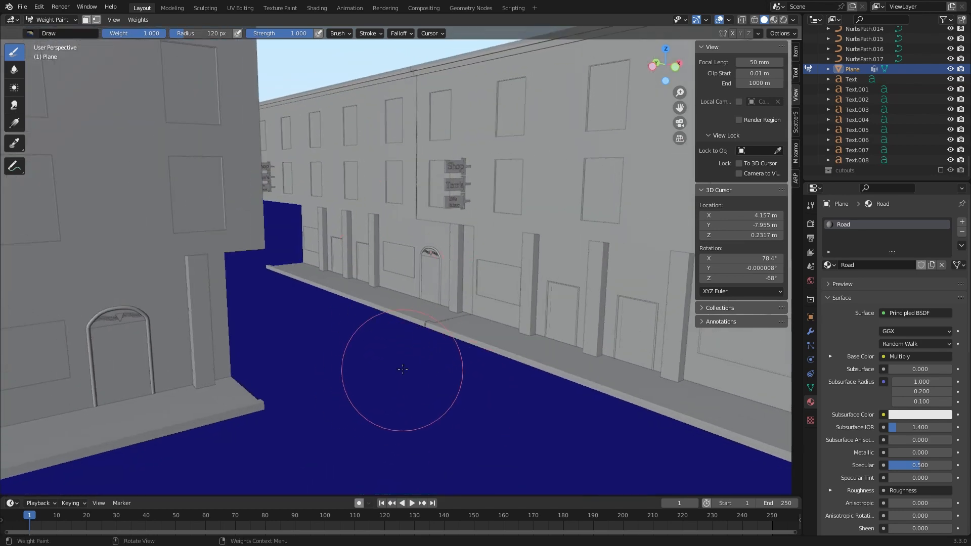
pyautogui.moveTo(402, 369)
pyautogui.mouseDown(button='middle')
pyautogui.moveTo(449, 351)
pyautogui.moveTo(289, 369)
pyautogui.moveTo(405, 409)
pyautogui.mouseUp(button='middle')
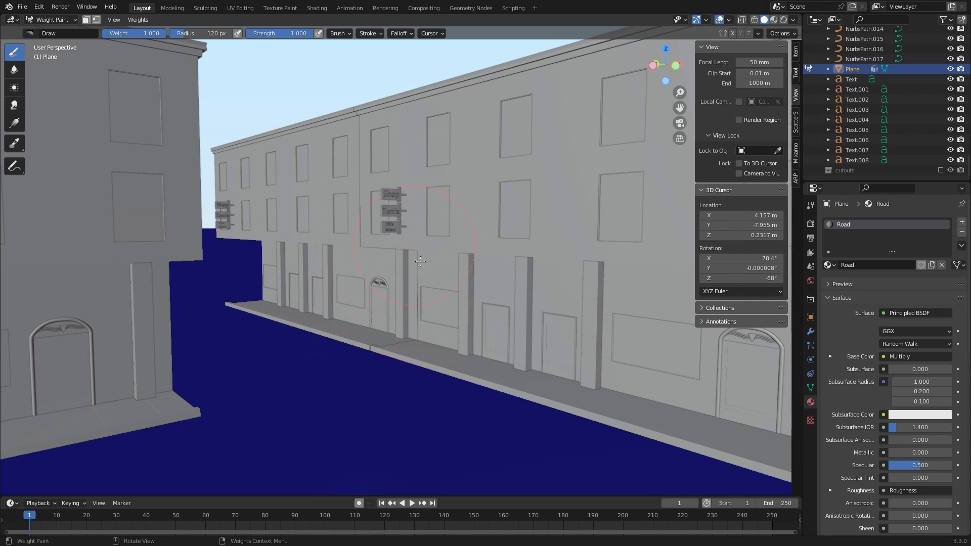
pyautogui.moveTo(399, 399)
pyautogui.mouseDown(button='middle')
pyautogui.moveTo(427, 403)
pyautogui.moveTo(342, 407)
pyautogui.moveTo(250, 346)
pyautogui.moveTo(260, 412)
pyautogui.mouseUp(button='middle')
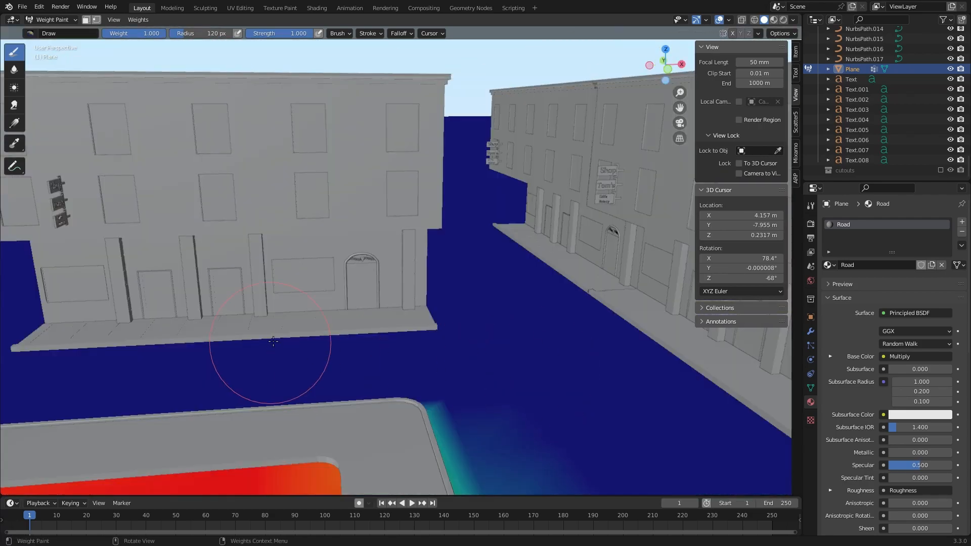